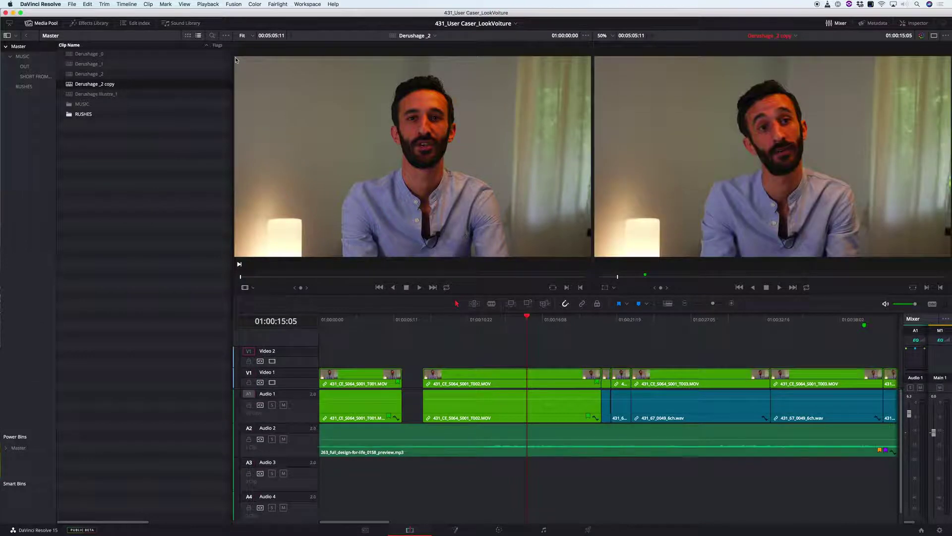
# Rename the duplicated timeline "Derushage _2 copy" as "Montage V1"
pyautogui.click(86, 84)
pyautogui.write('Montage V1')
pyautogui.press('Return')
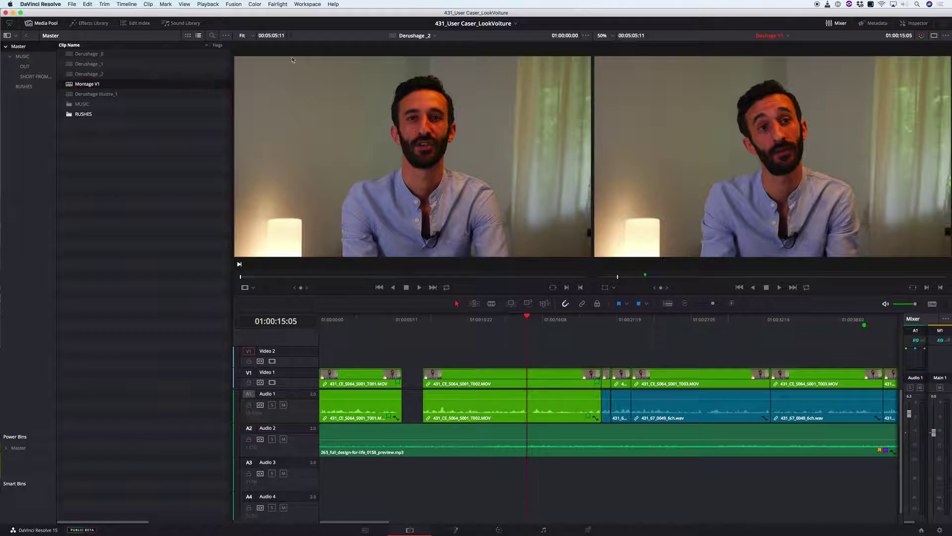
pyautogui.click(75, 87)
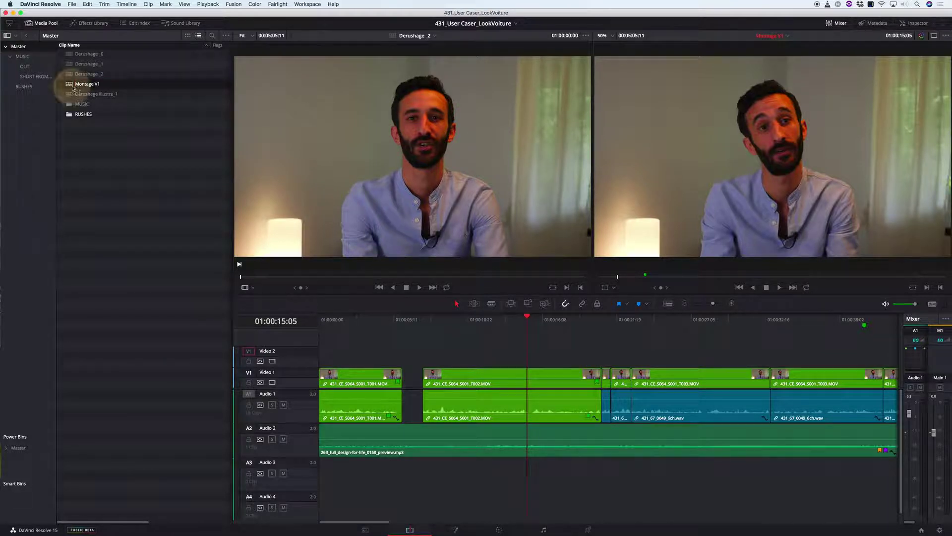
# Choose Montage V1 as the current timeline and zoom out to fit the whole edit
pyautogui.click(779, 36)
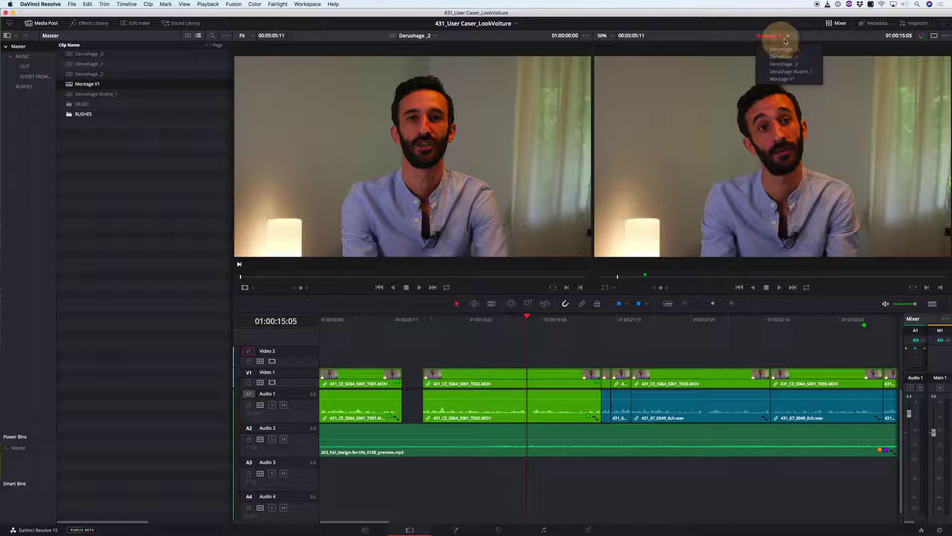
pyautogui.click(792, 80)
pyautogui.click(501, 319)
pyautogui.hotkey('shift', 'z')
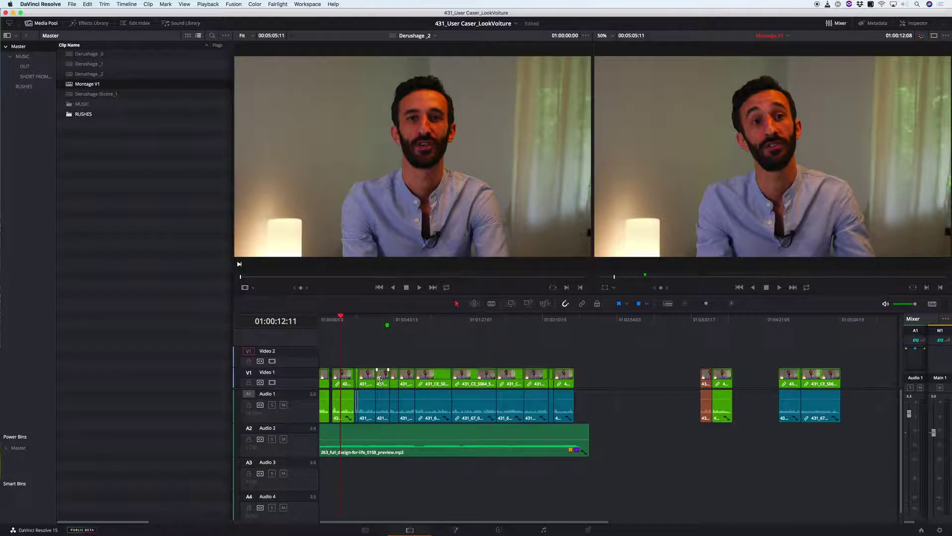
# Load the Derushage illustre_1 timeline into the source viewer and scrub to 01:00:29:08
pyautogui.moveTo(106, 94); pyautogui.dragTo(493, 235)
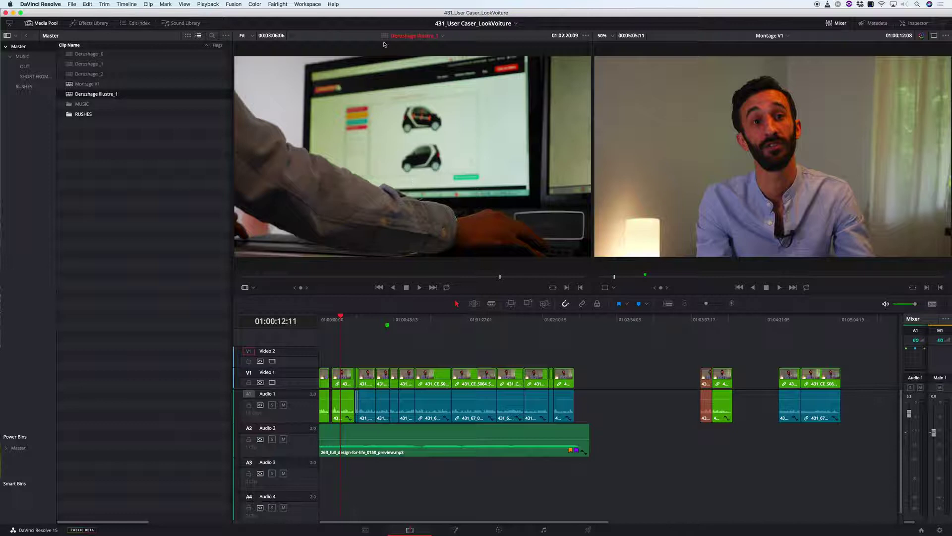
pyautogui.moveTo(278, 277)
pyautogui.mouseDown()
pyautogui.moveTo(268, 283)
pyautogui.moveTo(484, 281)
pyautogui.moveTo(295, 281)
pyautogui.mouseUp()
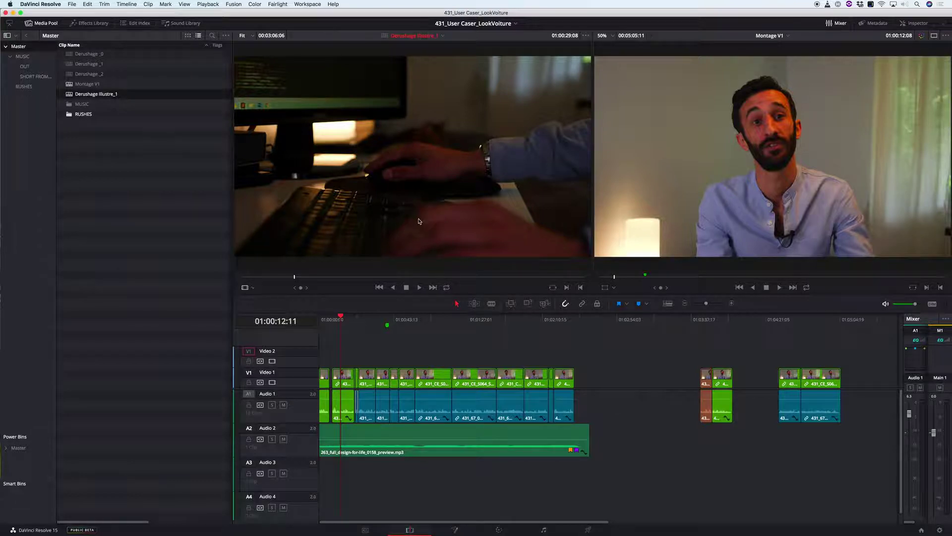
# Swap the source and timeline viewers back and forth, ending with Montage V1 in the timeline
pyautogui.press('super+Page_Up')
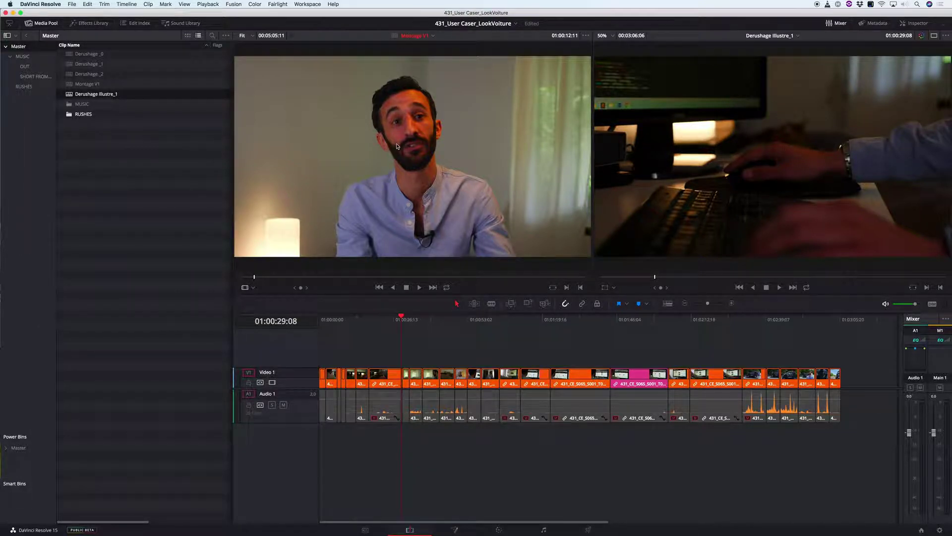
pyautogui.press('super+Page_Up')
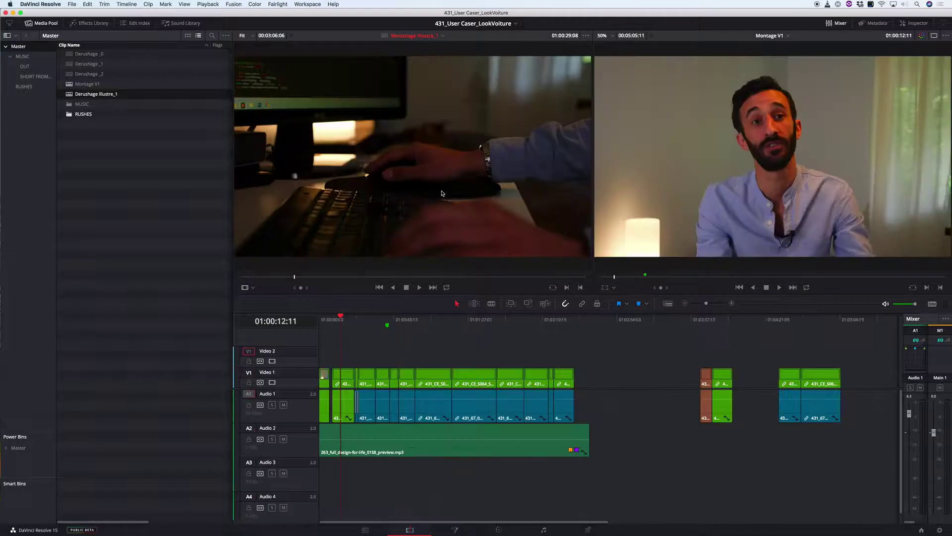
pyautogui.press('super+Page_Up')
pyautogui.press('super+Page_Up')
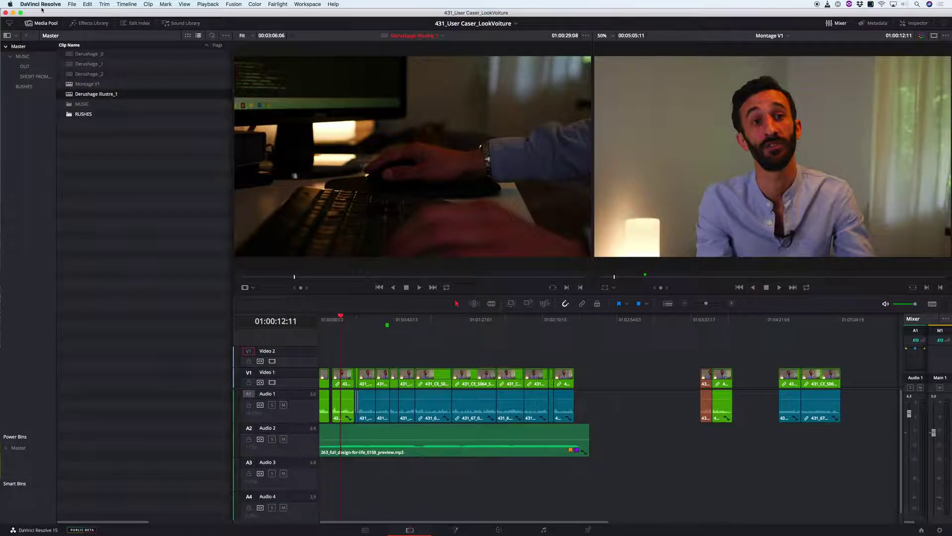
# Search the user keyboard mapping by shortcut for the key that swaps the timeline and source viewer, then leave the preferences without saving
pyautogui.click(44, 5)
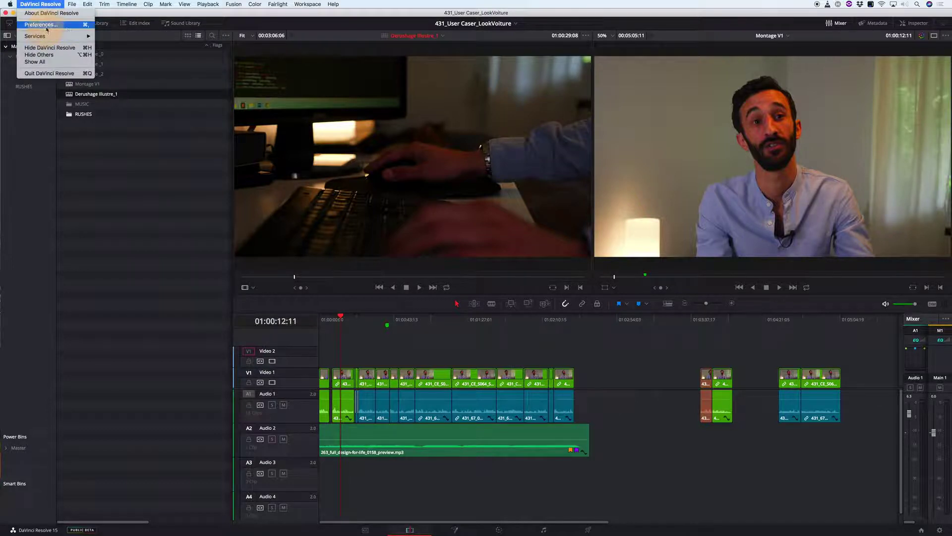
pyautogui.click(41, 25)
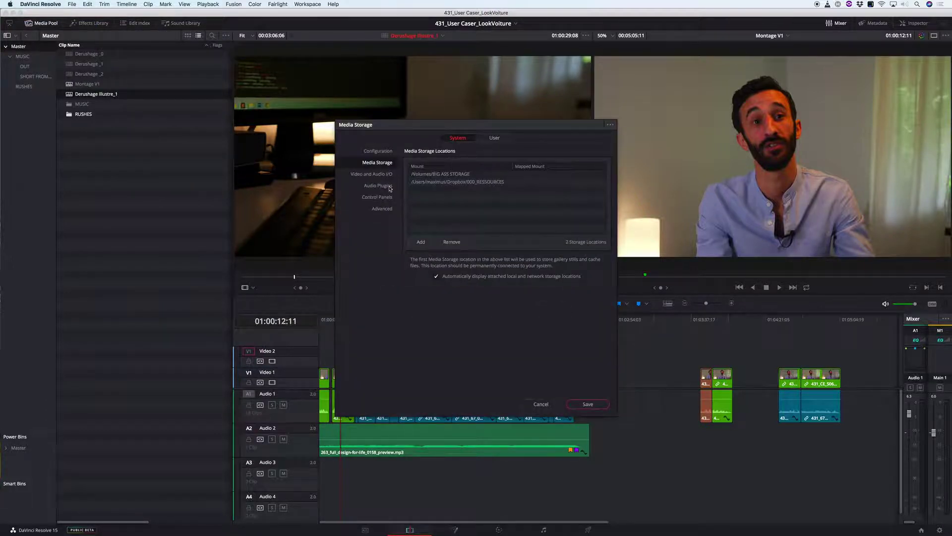
pyautogui.click(494, 138)
pyautogui.click(384, 232)
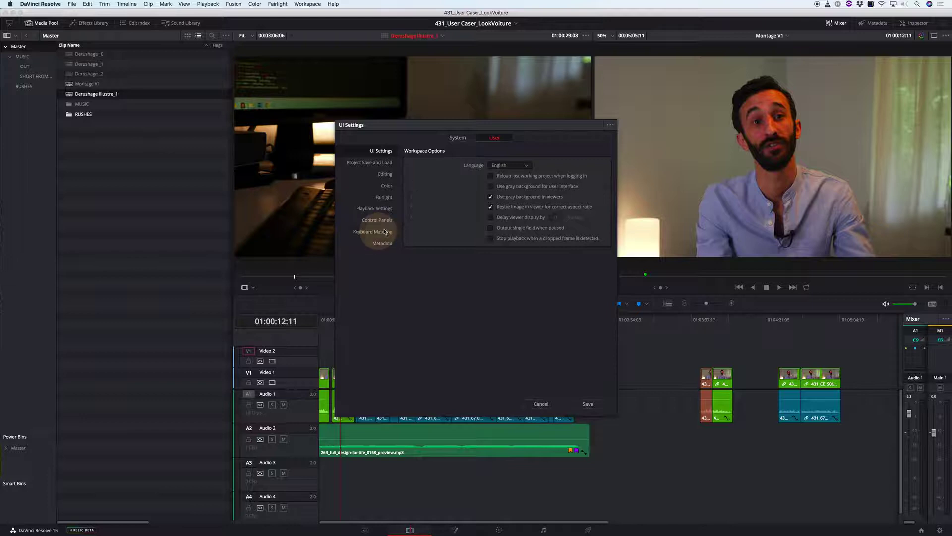
pyautogui.click(447, 176)
pyautogui.click(453, 187)
pyautogui.click(494, 177)
pyautogui.press('alt')
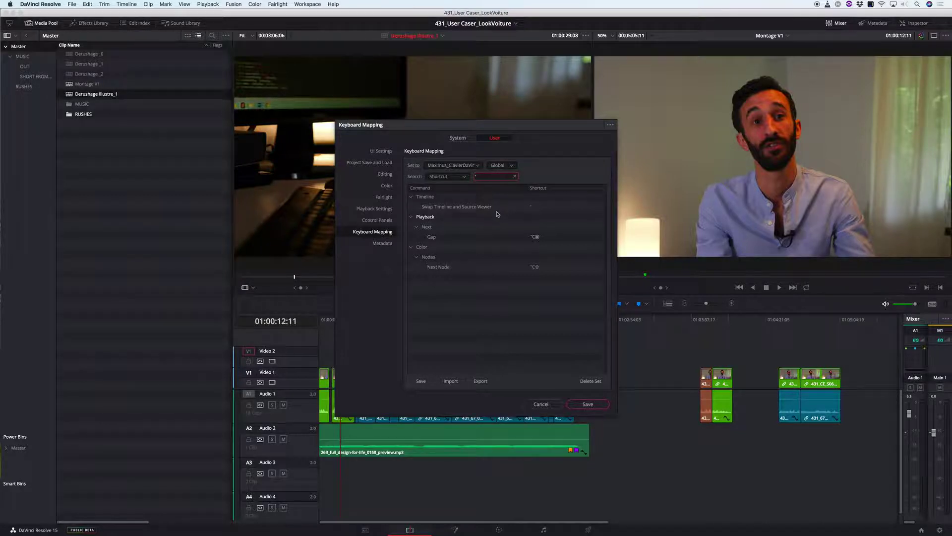
pyautogui.click(545, 404)
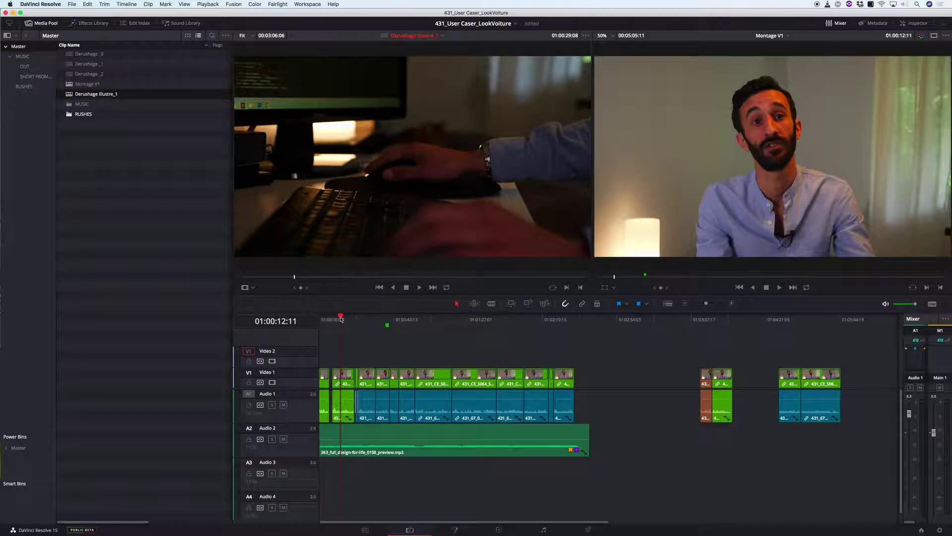
# Park the Montage V1 playhead at 01:00:06:02, the start of the gap after the first clip, and zoom in there
pyautogui.click(330, 317)
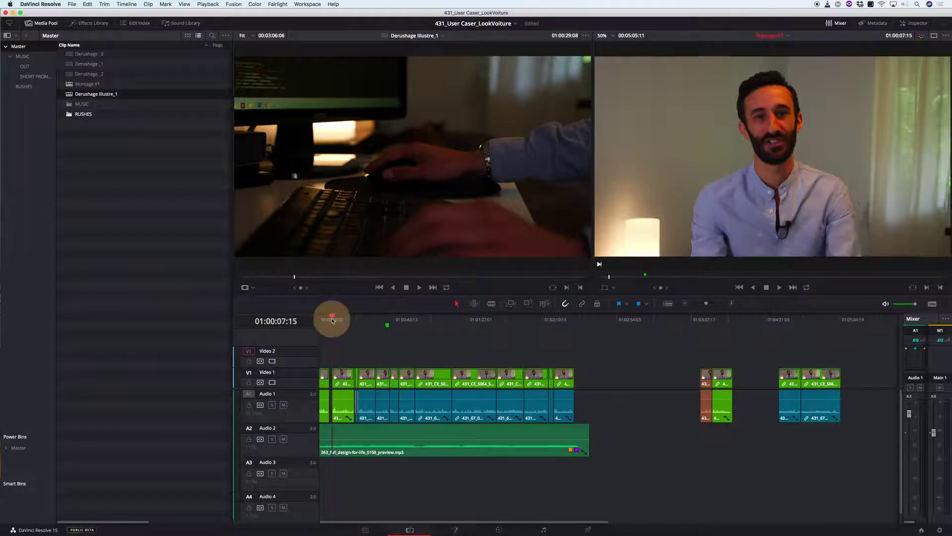
pyautogui.press('space')
pyautogui.click(329, 318)
pyautogui.press('space')
pyautogui.press('super+equal')
pyautogui.press('super+equal')
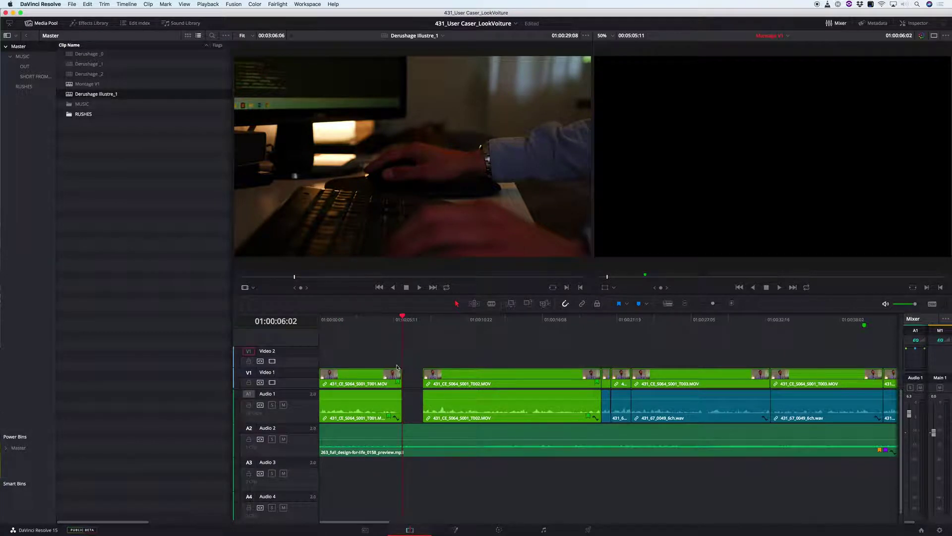
# Swap Derushage illustre_1 into the timeline, zoom in on its beginning and park the playhead at 01:00:04:08 on the second clip
pyautogui.hotkey('ctrl', 'Tab')
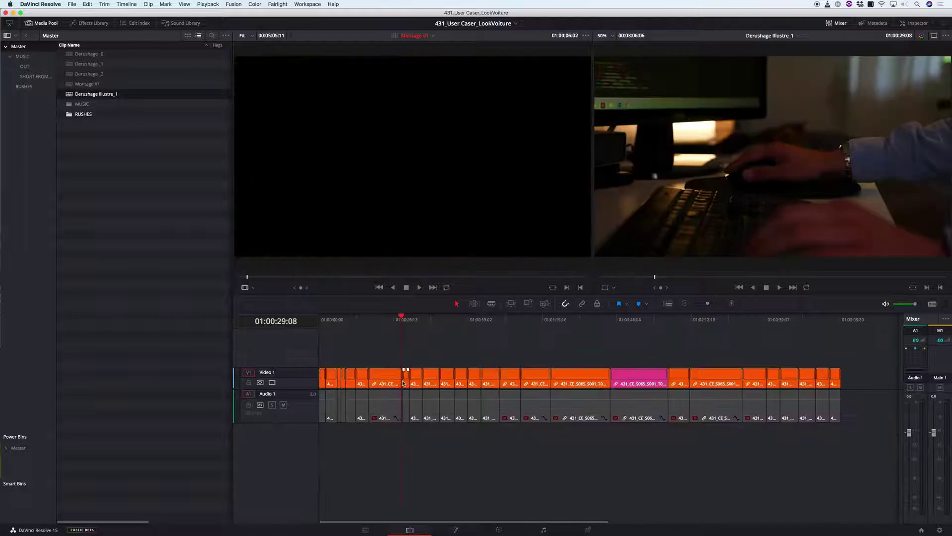
pyautogui.click(356, 320)
pyautogui.moveTo(356, 320); pyautogui.dragTo(313, 325)
pyautogui.press('super+equal')
pyautogui.press('super+equal')
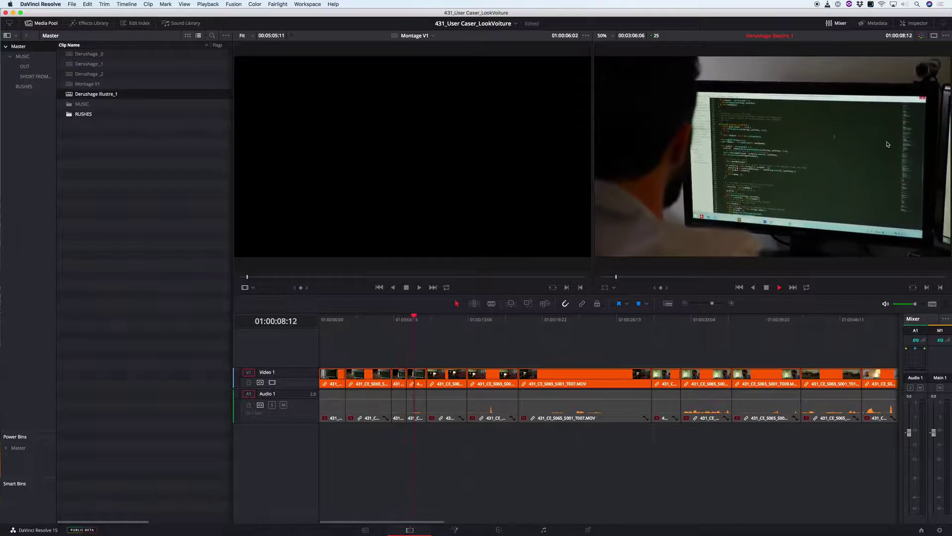
pyautogui.click(371, 329)
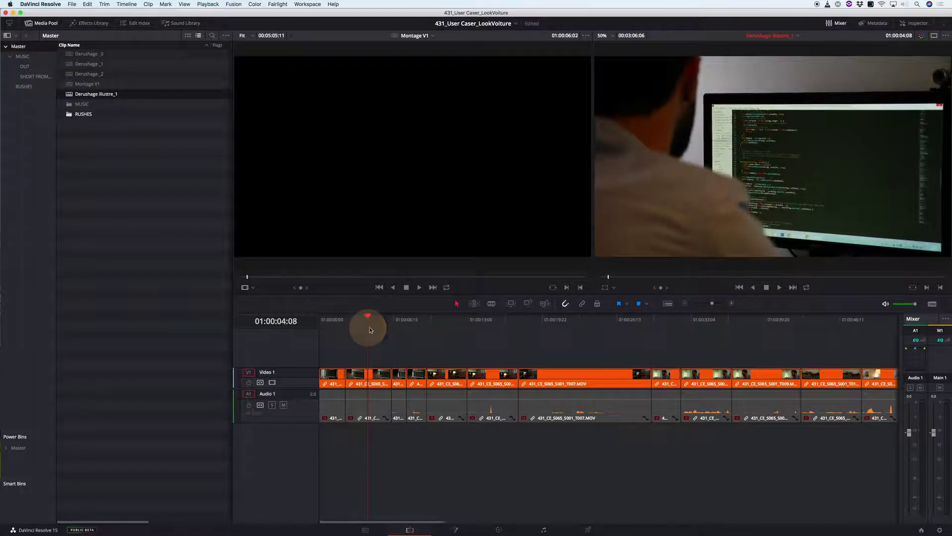
# Mark in and out points around the second clip of Derushage illustre_1 and swap Montage V1 back into the timeline
pyautogui.press('x')
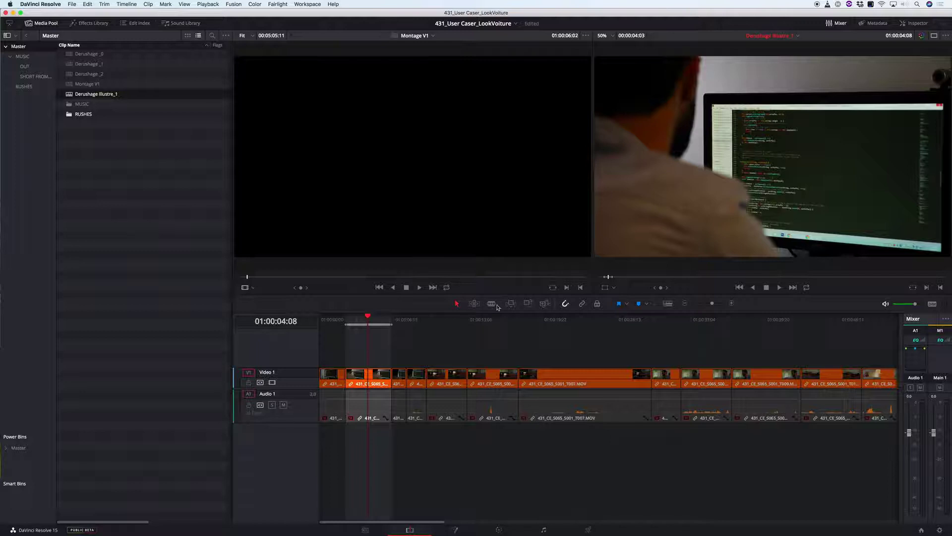
pyautogui.click(377, 376)
pyautogui.press('q')
pyautogui.press('super+Page_Up')
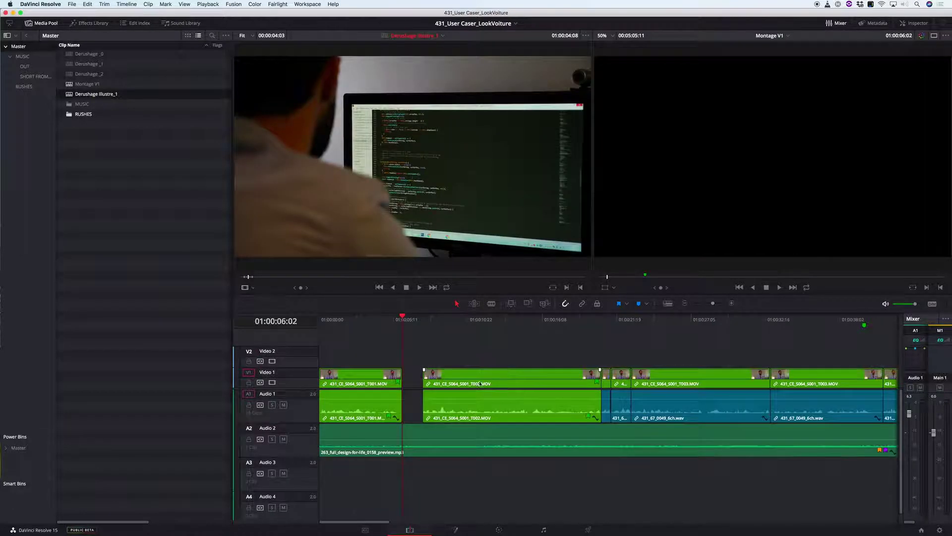
# Try overwriting the marked shot onto Video 1 and Audio 1 at 01:00:06:02, then remove it
pyautogui.press('F9')
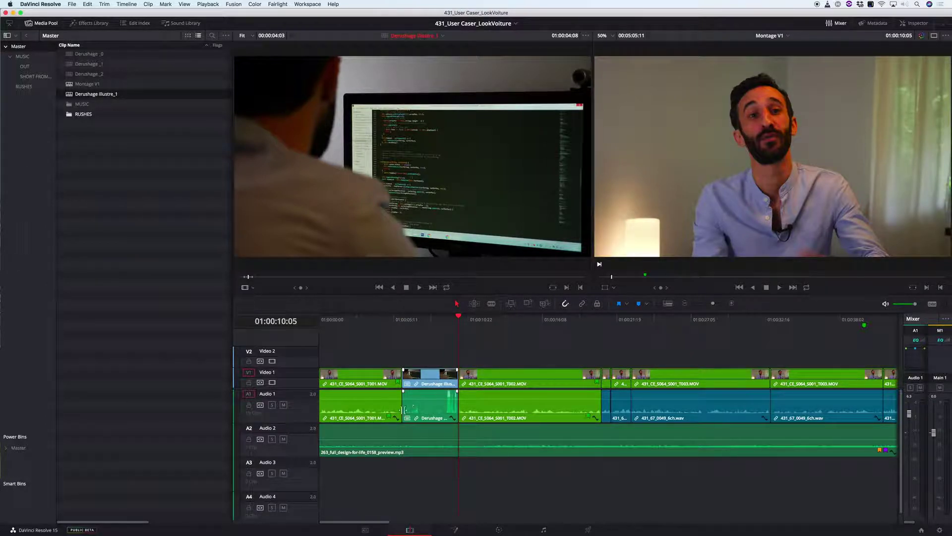
pyautogui.click(440, 371)
pyautogui.press('Delete')
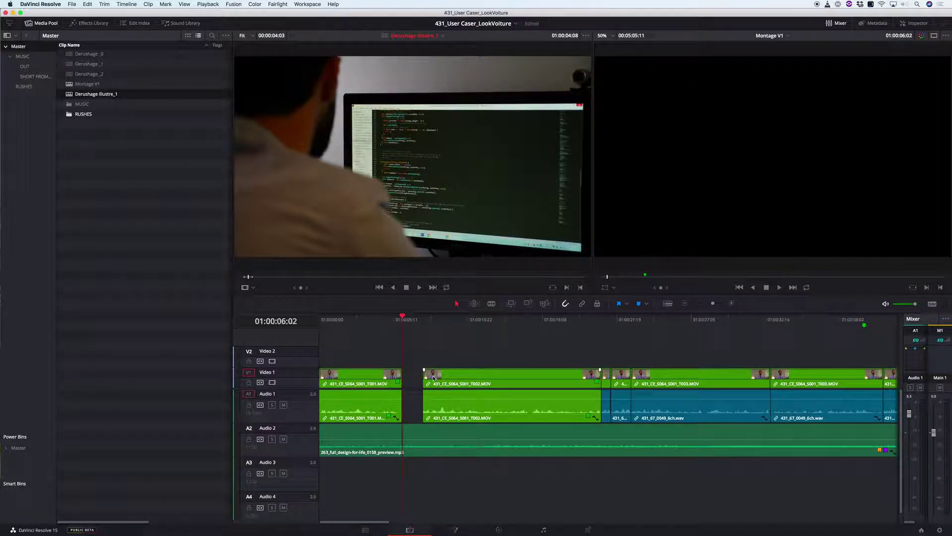
# Route only the source video to Video 2 and try an overwrite edit of the marked shot at 01:00:06:02, then undo it
pyautogui.click(249, 351)
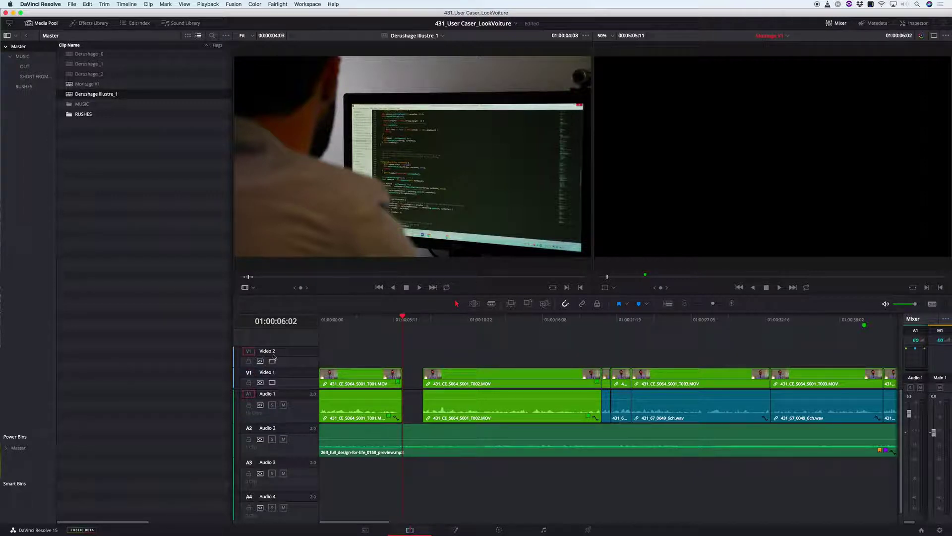
pyautogui.click(249, 394)
pyautogui.press('F10')
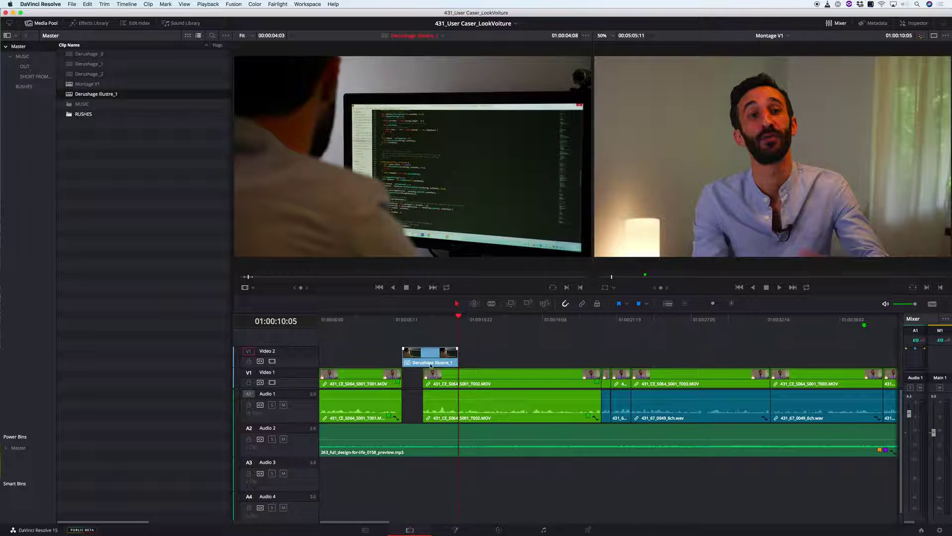
pyautogui.press('super+z')
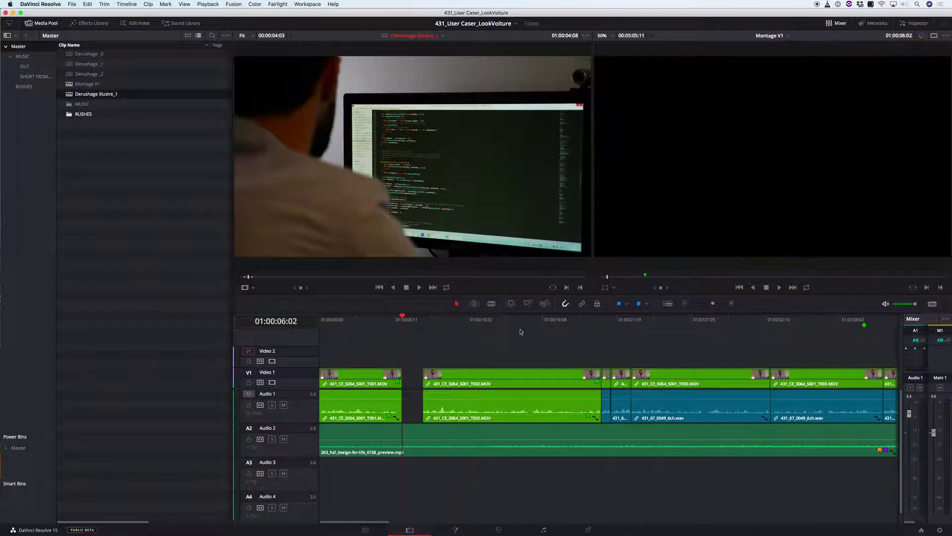
# Try an insert edit and an overwrite edit of the marked shot on Video 2, undoing each one
pyautogui.click(512, 304)
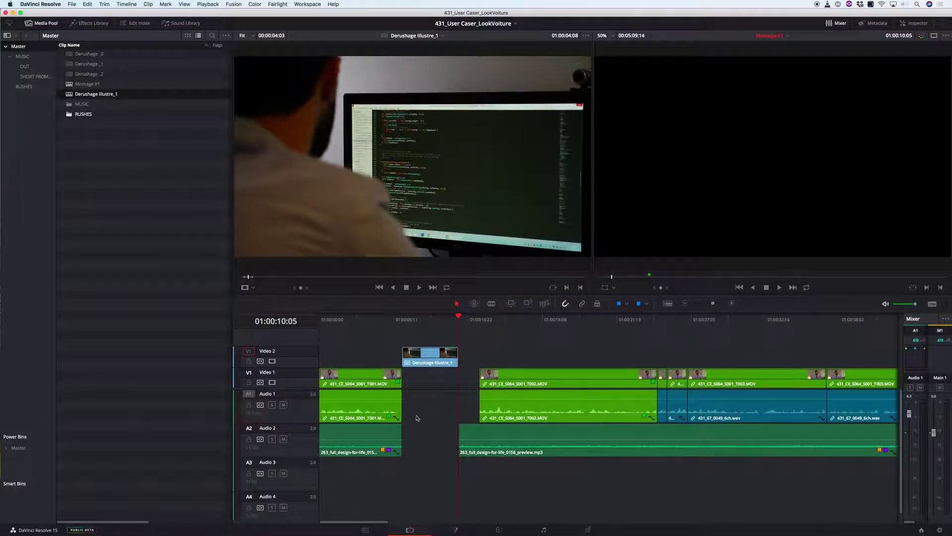
pyautogui.press('super+z')
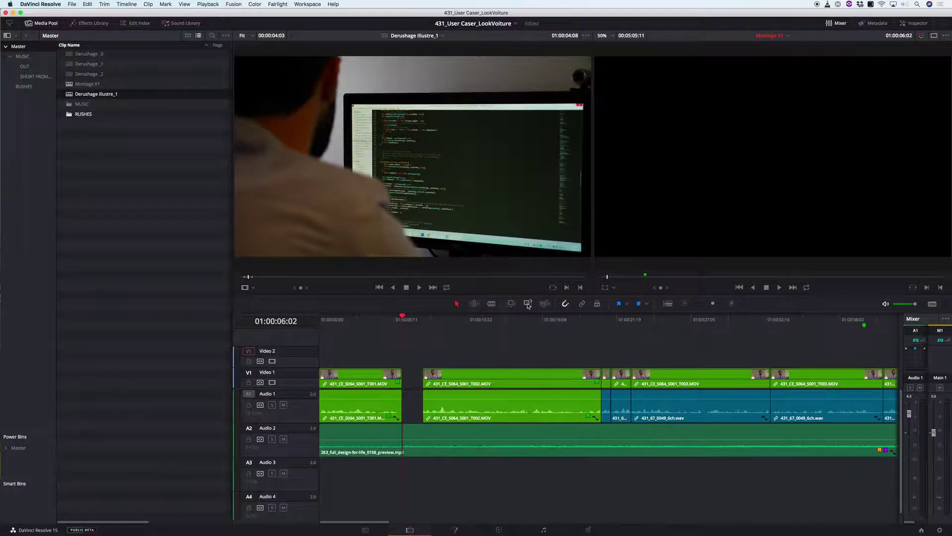
pyautogui.click(528, 304)
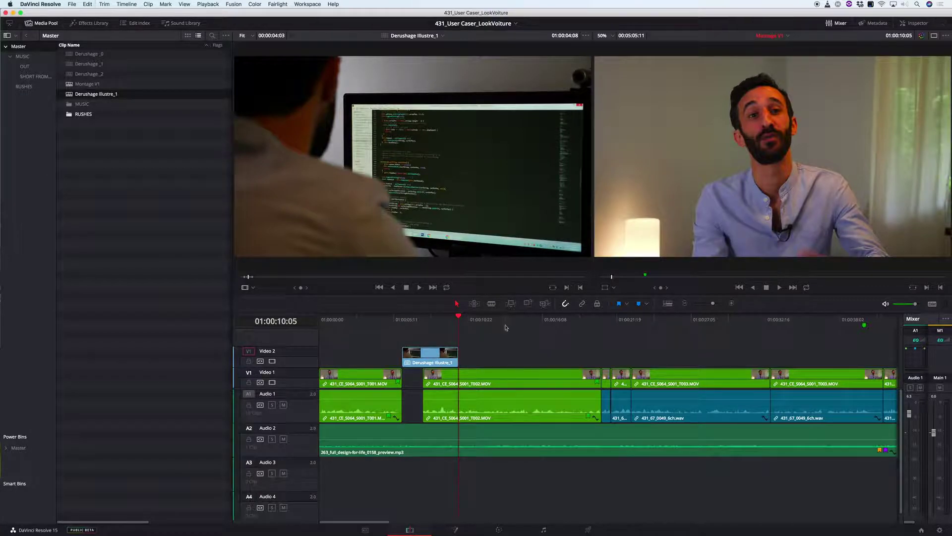
pyautogui.press('super+z')
# Try editing the marked shot onto Video 2 through the timeline viewer's edit overlay, undoing each attempt
pyautogui.moveTo(493, 183); pyautogui.dragTo(878, 94)
pyautogui.press('super+z')
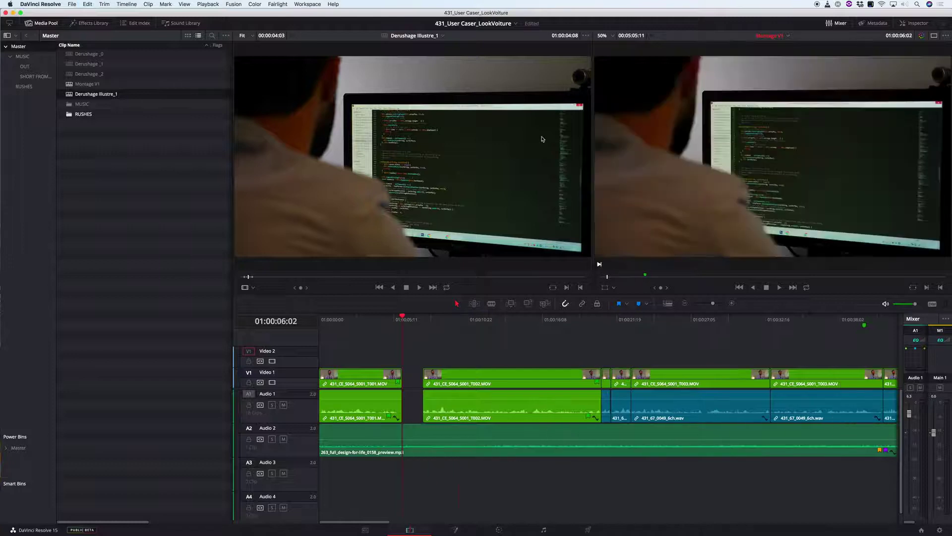
pyautogui.moveTo(405, 161); pyautogui.dragTo(873, 112)
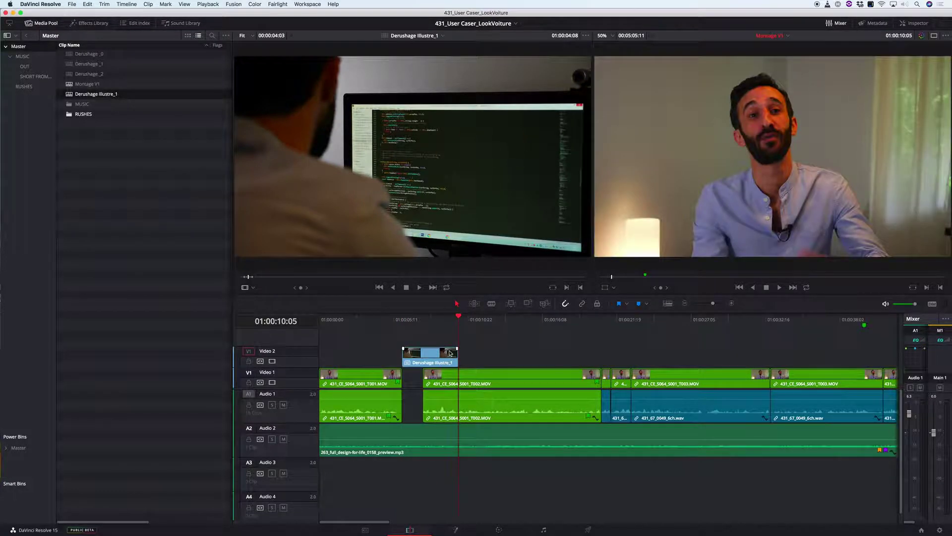
pyautogui.press('super+z')
# Route the source back to Video 1 and Audio 1, and try placing the marked shot on top of the existing clips, then undo it
pyautogui.click(249, 372)
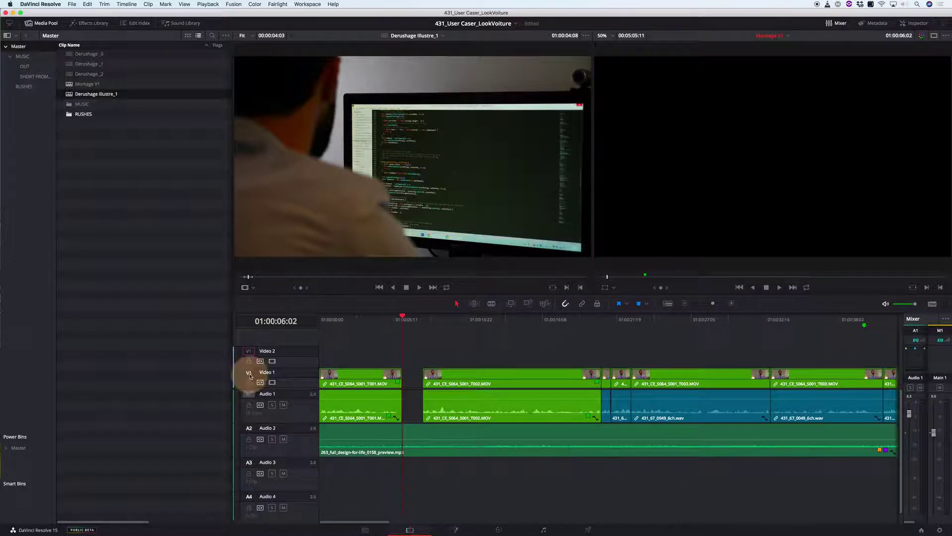
pyautogui.click(248, 395)
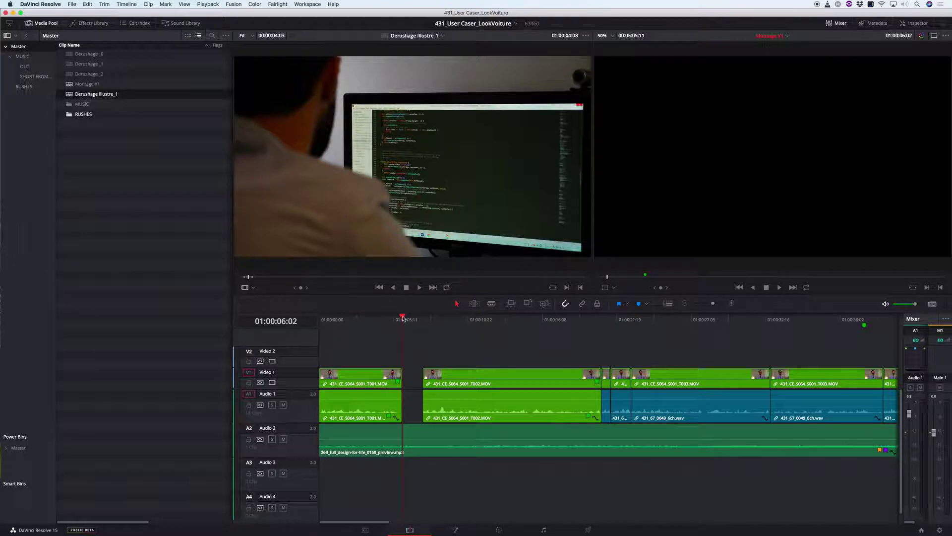
pyautogui.moveTo(453, 197); pyautogui.dragTo(900, 181)
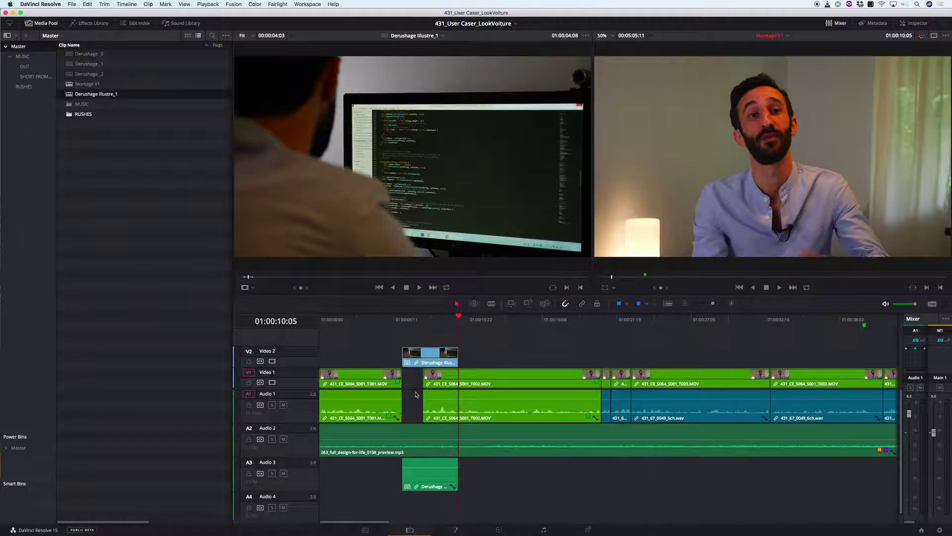
pyautogui.press('super+z')
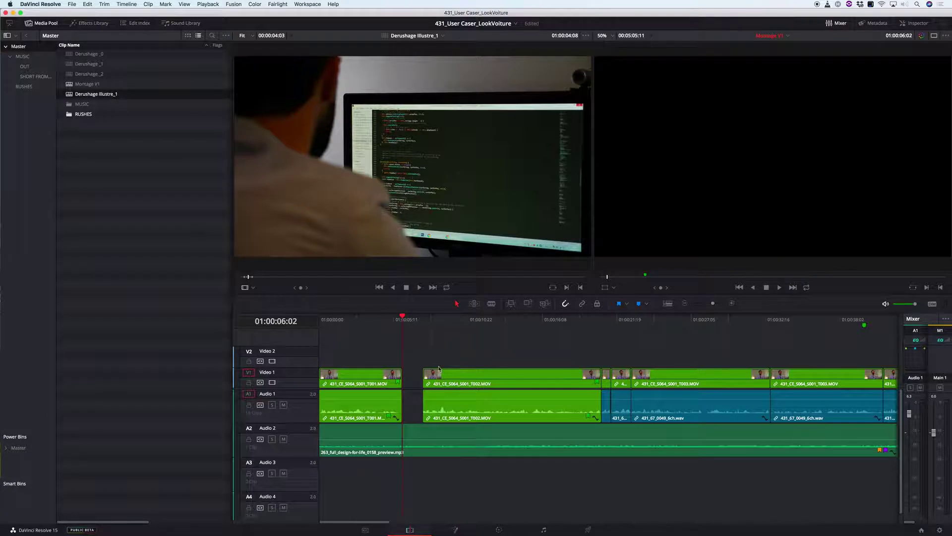
# Try placing the marked shot on top with its audio, undo it, and place only its video on Video 2 at 01:00:06:02
pyautogui.press('super+shift+z')
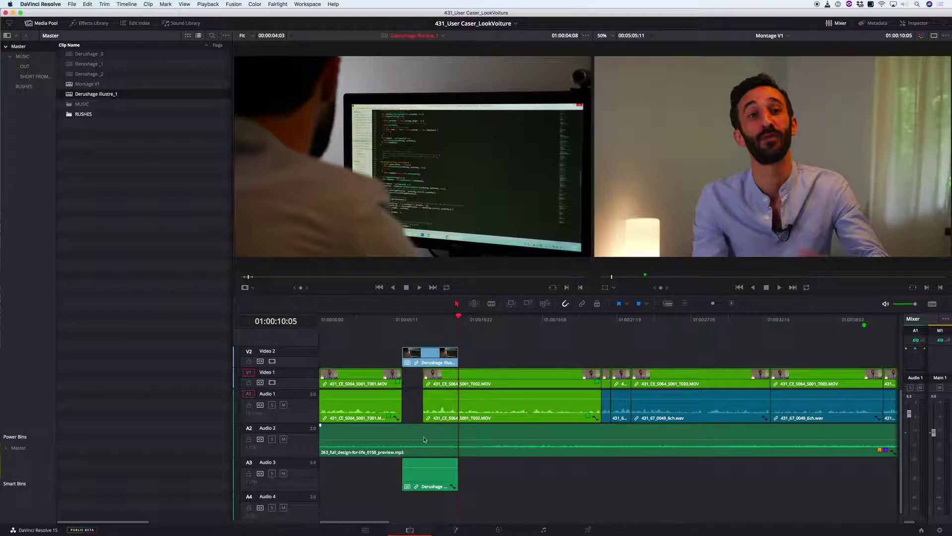
pyautogui.press('super+z')
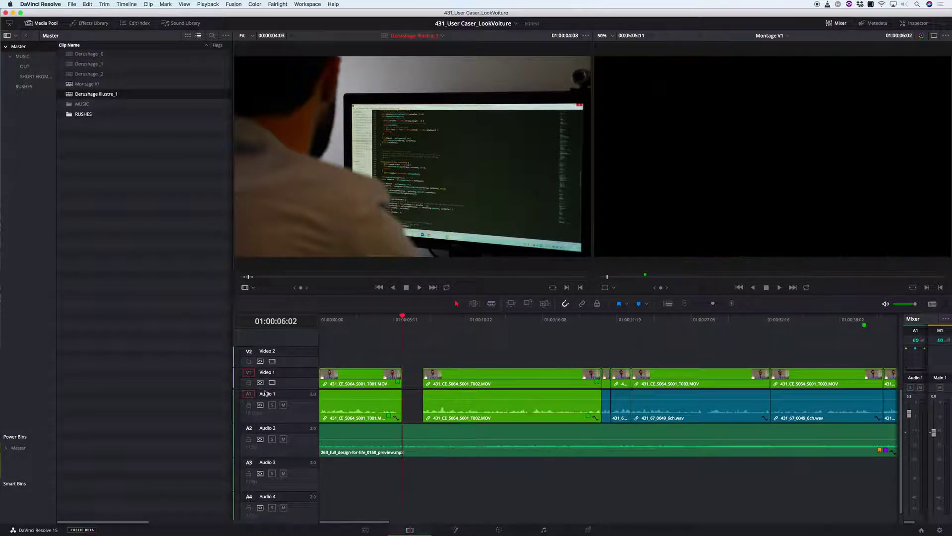
pyautogui.press('super+shift+z')
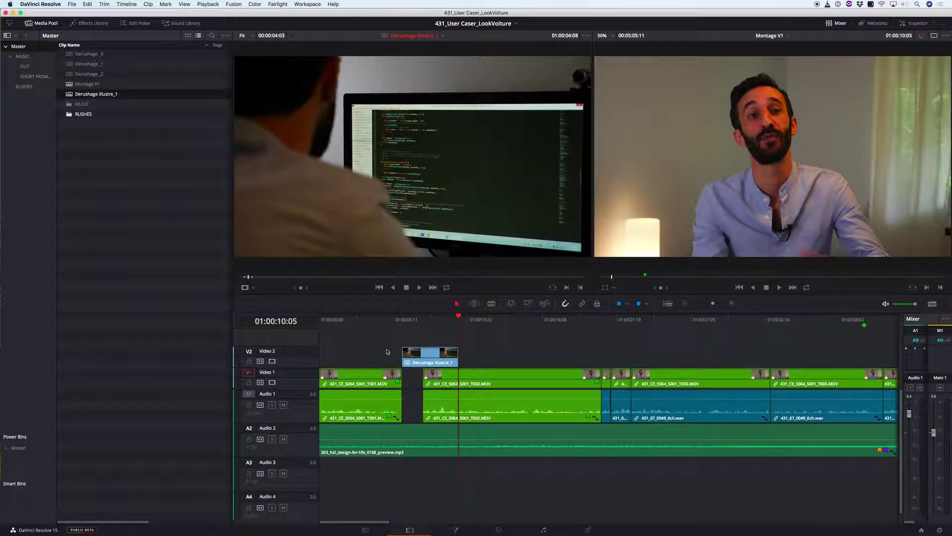
# Try decomposing the nested Derushage Illustre_1 clip on Video 2 in place, and undo it
pyautogui.moveTo(384, 347); pyautogui.dragTo(447, 363)
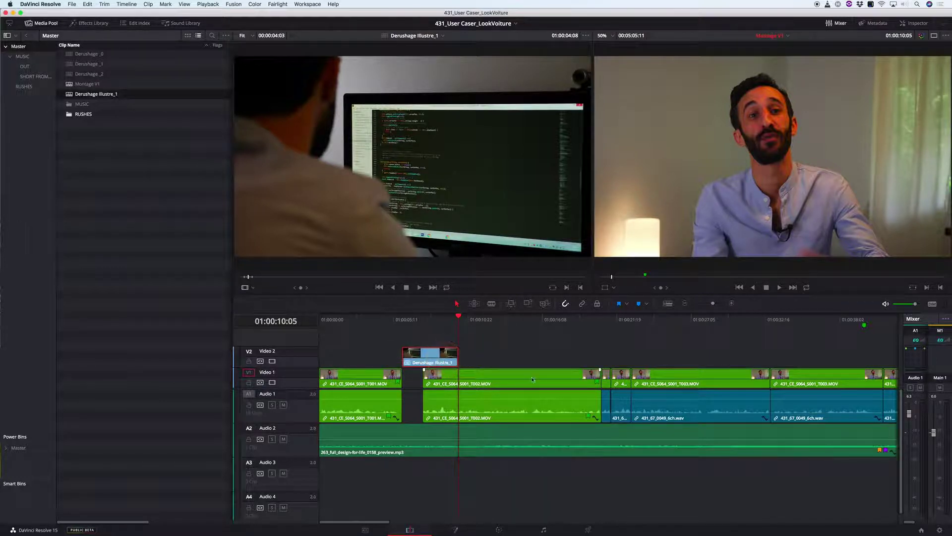
pyautogui.rightClick(434, 360)
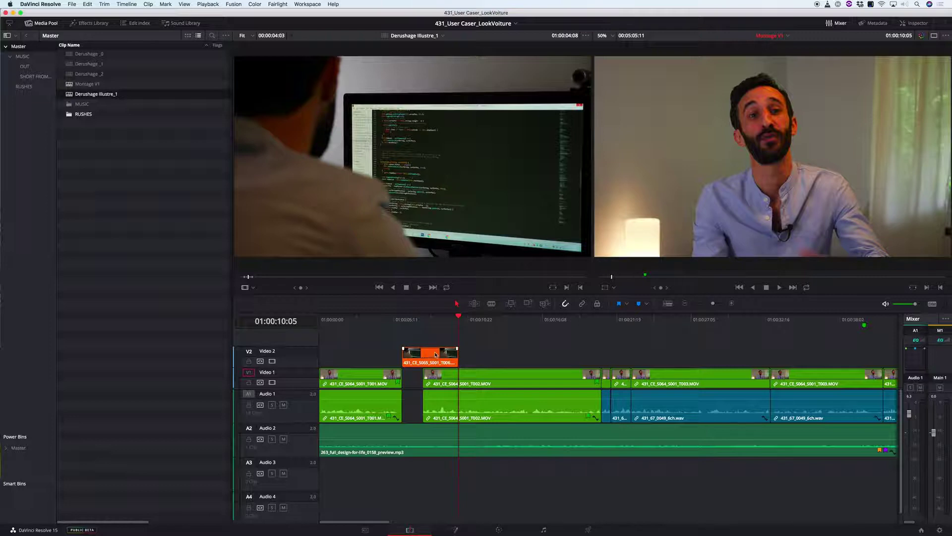
pyautogui.press('super+z')
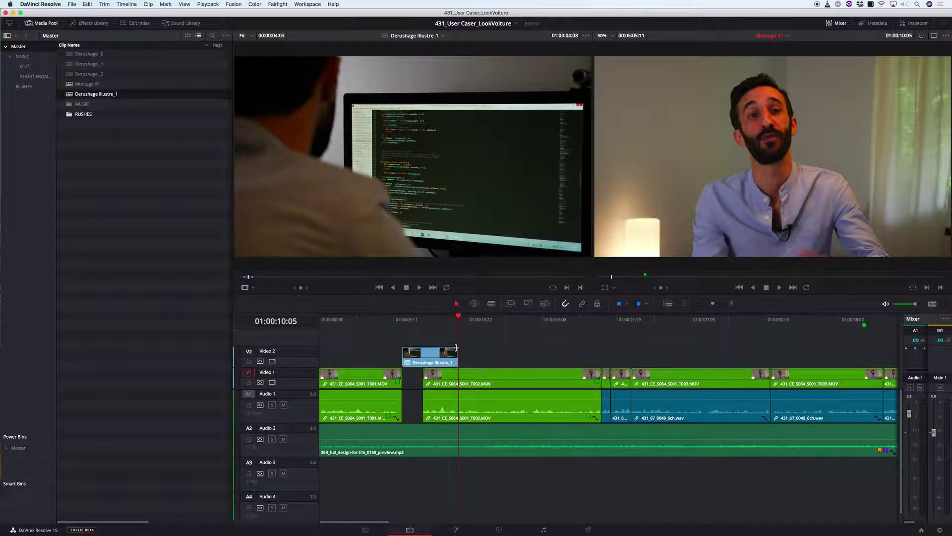
# Try shortening the marked T006 shot by 02:04 in Derushage Illustre_1, check the nested clip in Montage V1, and undo the trim
pyautogui.doubleClick(426, 361)
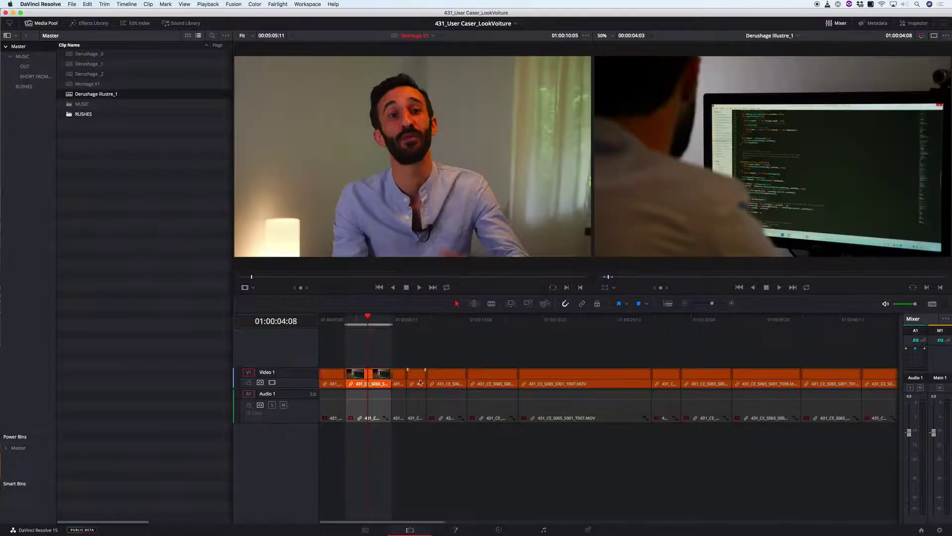
pyautogui.click(365, 383)
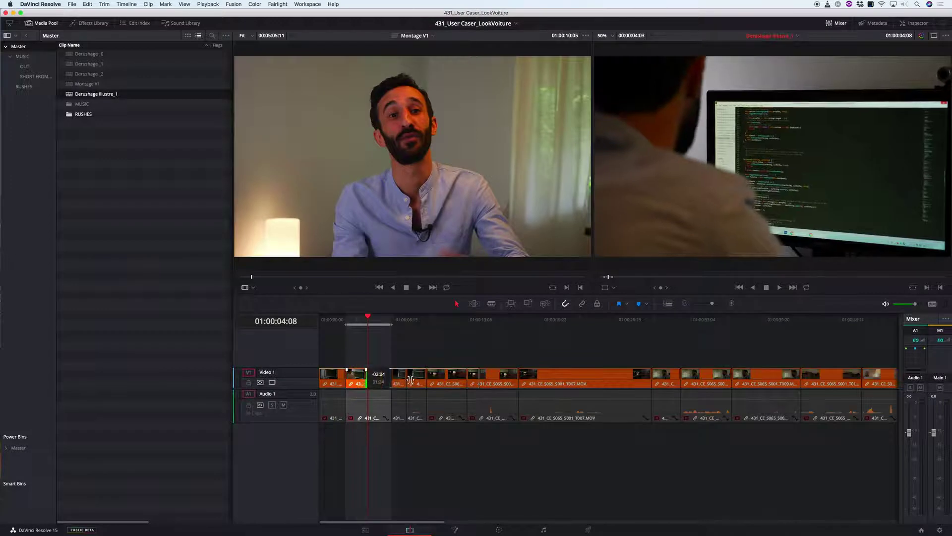
pyautogui.press('super+z')
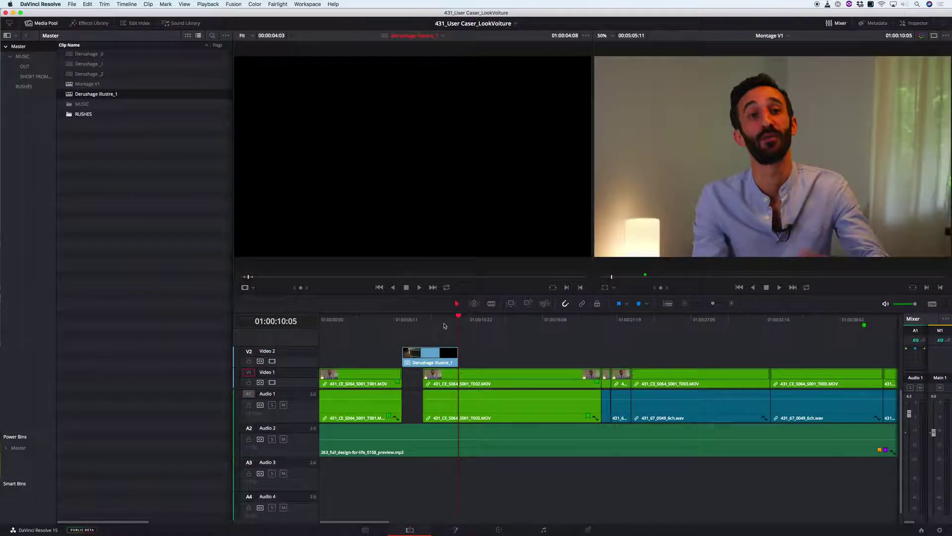
pyautogui.click(438, 316)
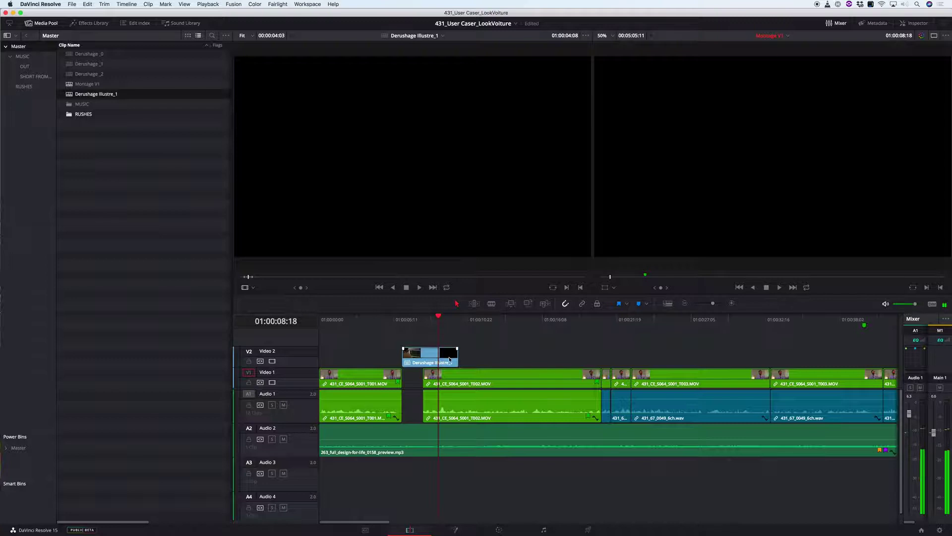
pyautogui.doubleClick(429, 354)
pyautogui.moveTo(367, 375); pyautogui.dragTo(438, 360)
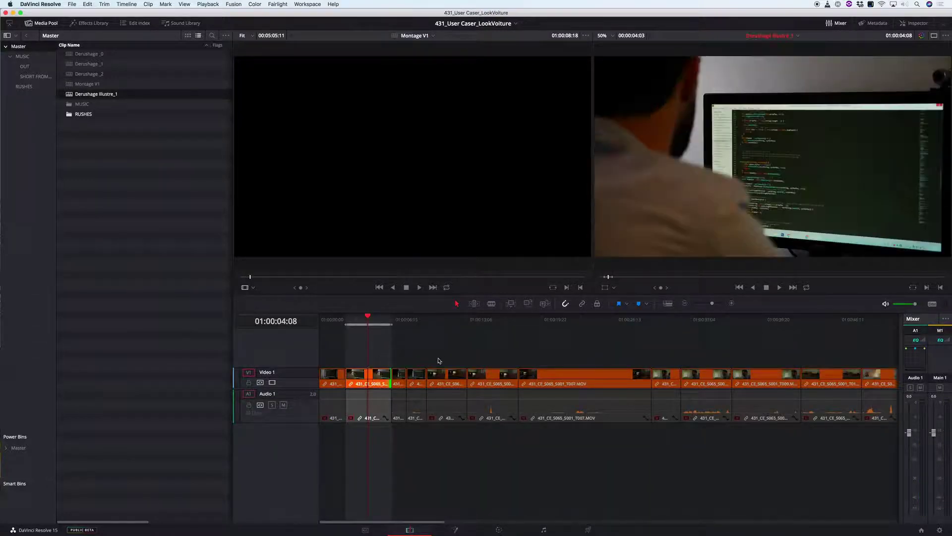
# Return to Montage V1 and decompose the nested clip on Video 2 in place into its original shot
pyautogui.click(435, 346)
pyautogui.moveTo(409, 359); pyautogui.dragTo(466, 357)
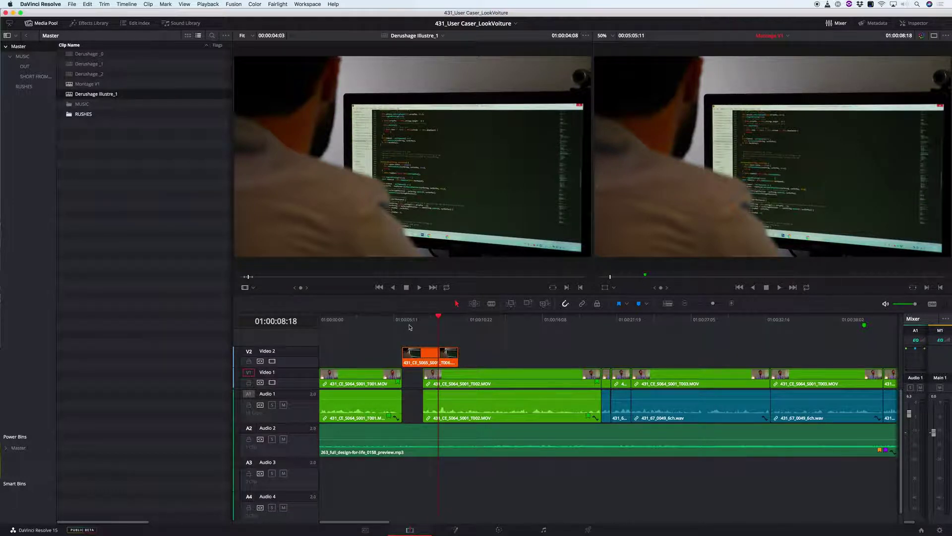
# Play Montage V1 from the start through the end of the illustrative shot on Video 2
pyautogui.moveTo(388, 325); pyautogui.dragTo(293, 327)
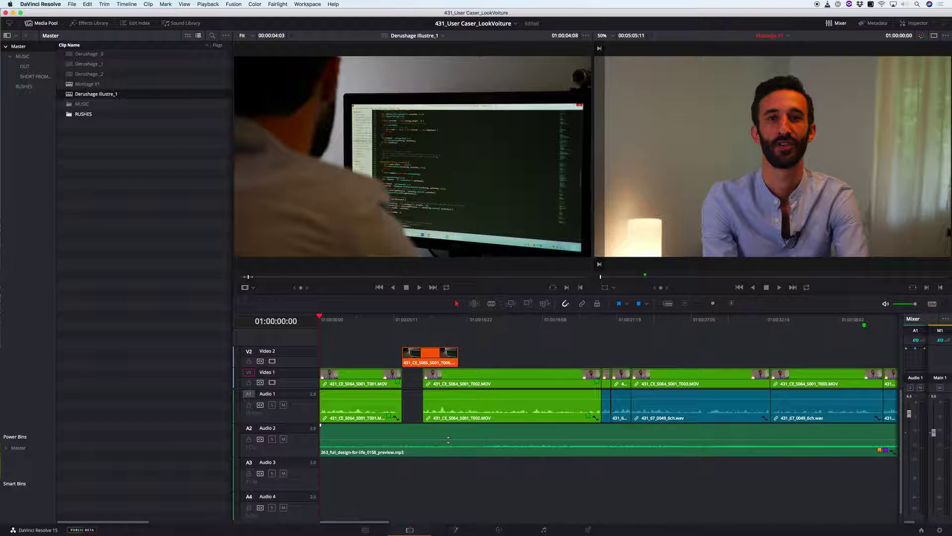
pyautogui.hotkey('shift', 'z')
pyautogui.hotkey('shift', 'z')
pyautogui.press('space')
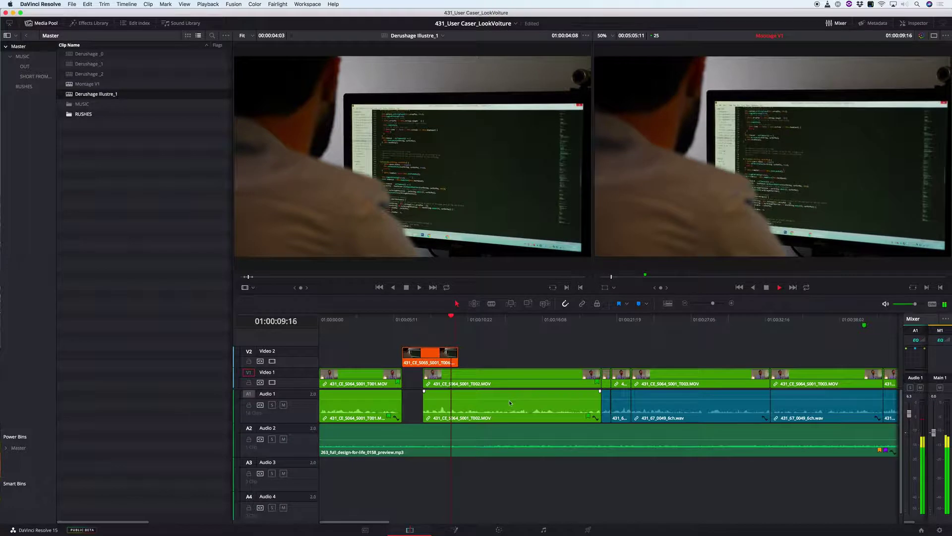
pyautogui.press('space')
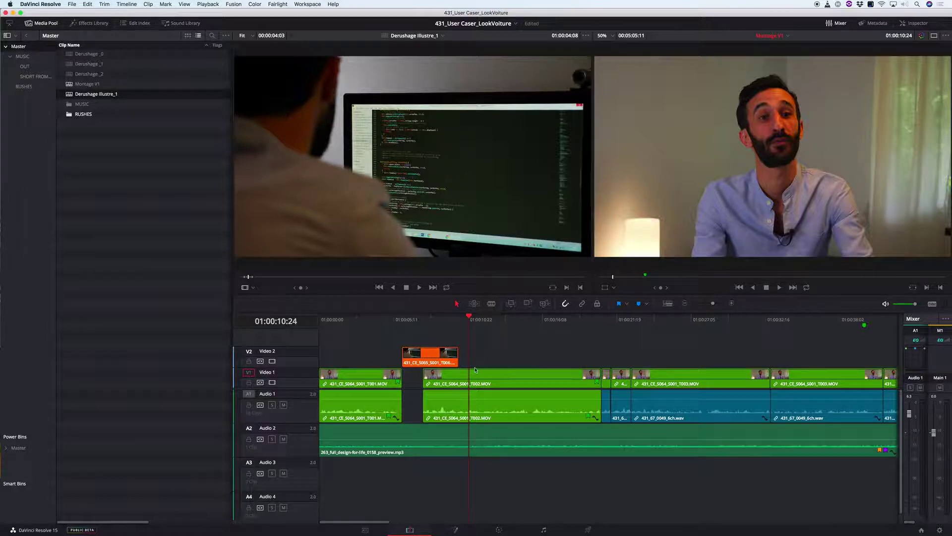
pyautogui.click(507, 339)
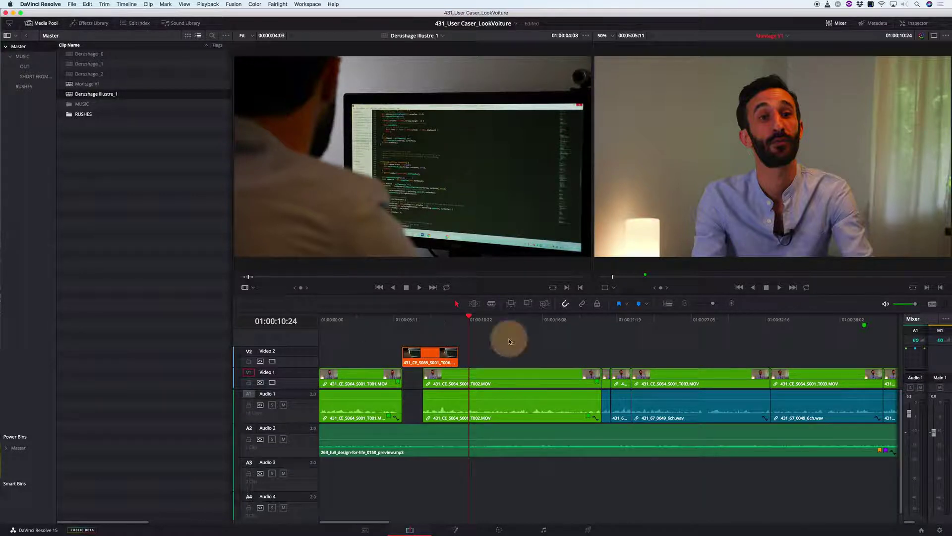
# Park Montage V1 at the end of the Video 2 shot, 01:00:10:05, and mark the long T007 shot around 01:00:22:19 in Derushage Illustre_1
pyautogui.press('j')
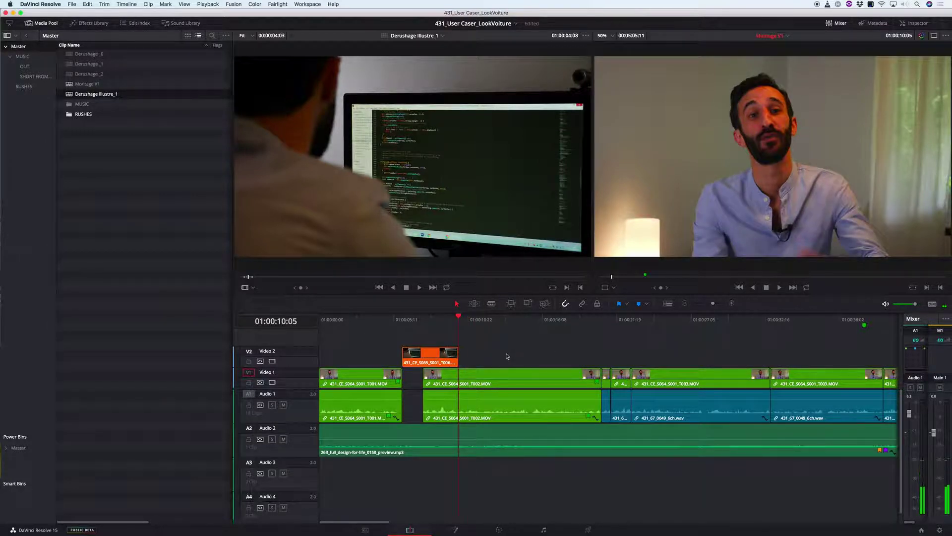
pyautogui.hotkey('ctrl', 'pageup')
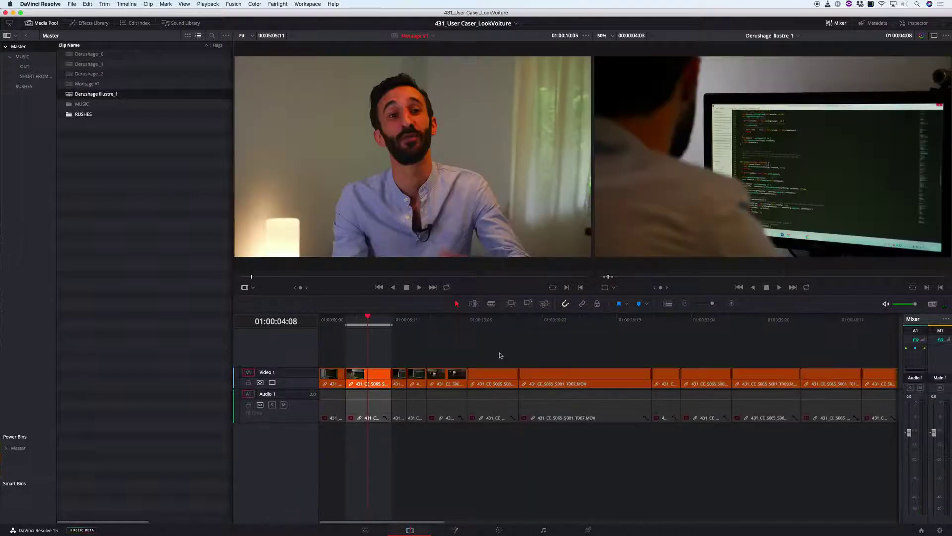
pyautogui.moveTo(380, 318); pyautogui.dragTo(635, 329)
pyautogui.scroll(2, 397, 321)
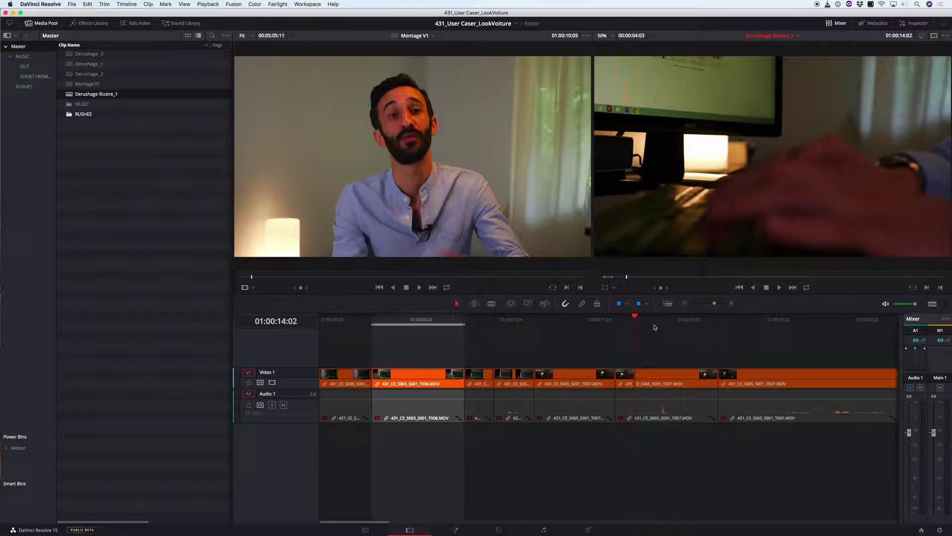
pyautogui.press('super+minus')
pyautogui.moveTo(505, 322); pyautogui.dragTo(577, 339)
pyautogui.click(579, 368)
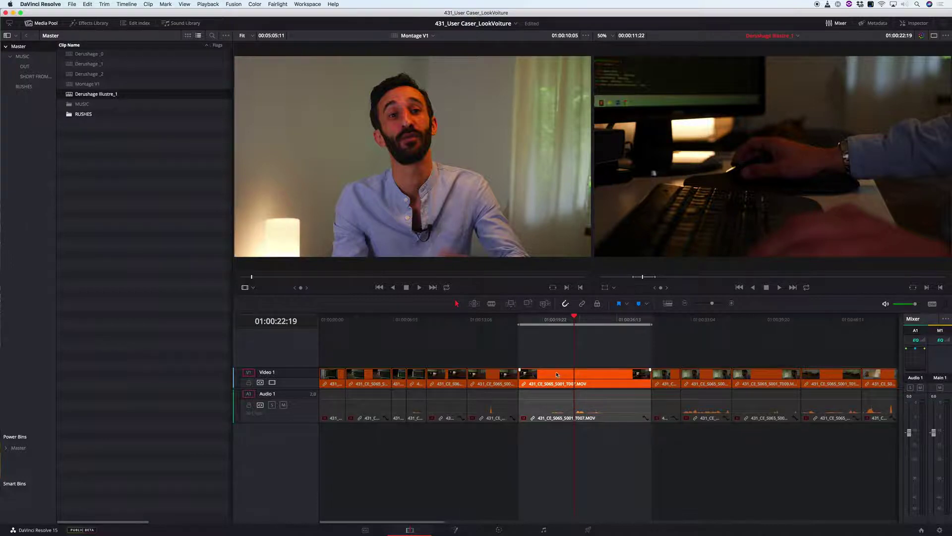
# Place the marked T007 shot on top on Video 2 at 01:00:10:05 in Montage V1 and decompose it in place
pyautogui.press('super+Page_Up')
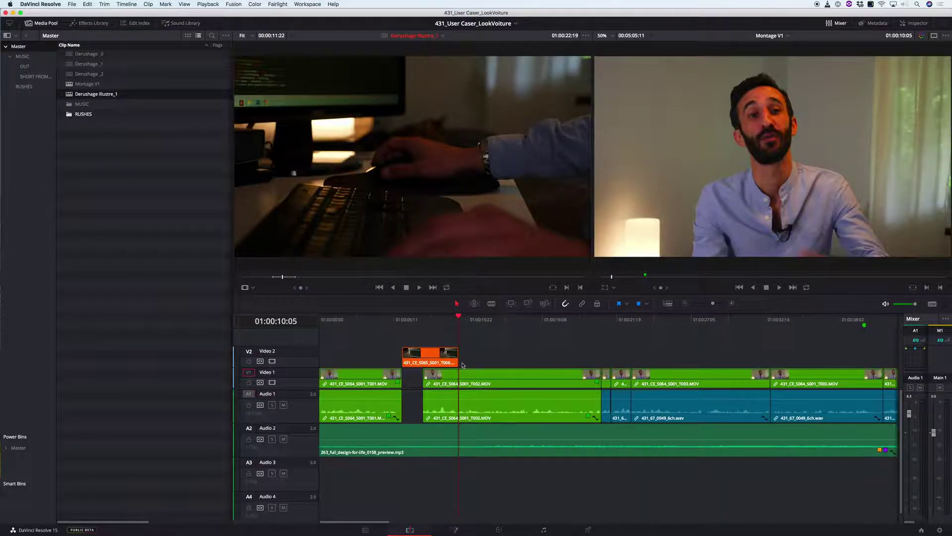
pyautogui.press('F12')
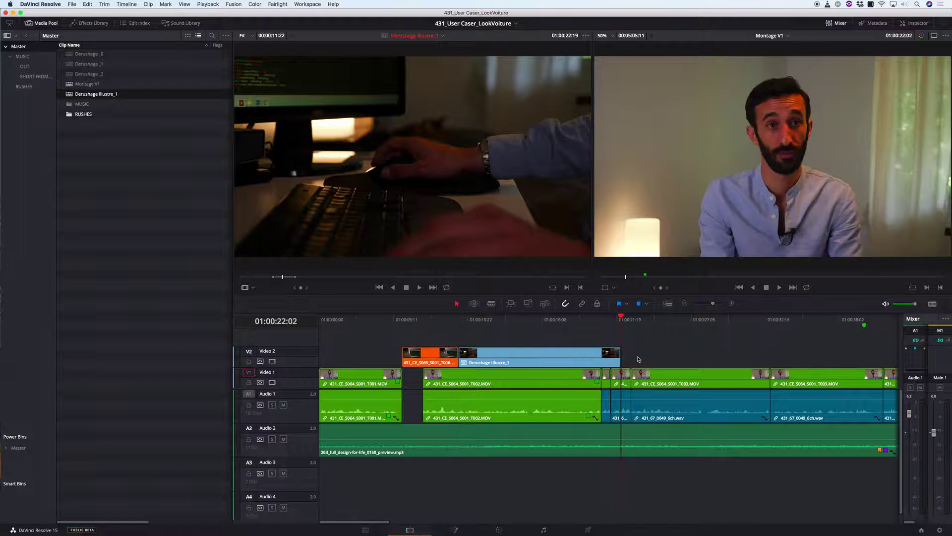
pyautogui.click(533, 353)
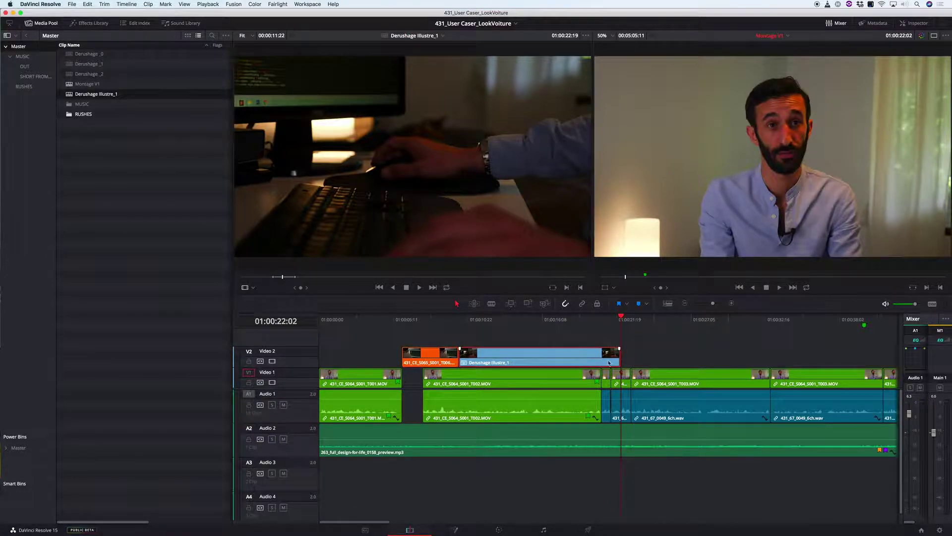
# Play across the cut between the two illustrative shots on Video 2
pyautogui.click(437, 320)
pyautogui.press('space')
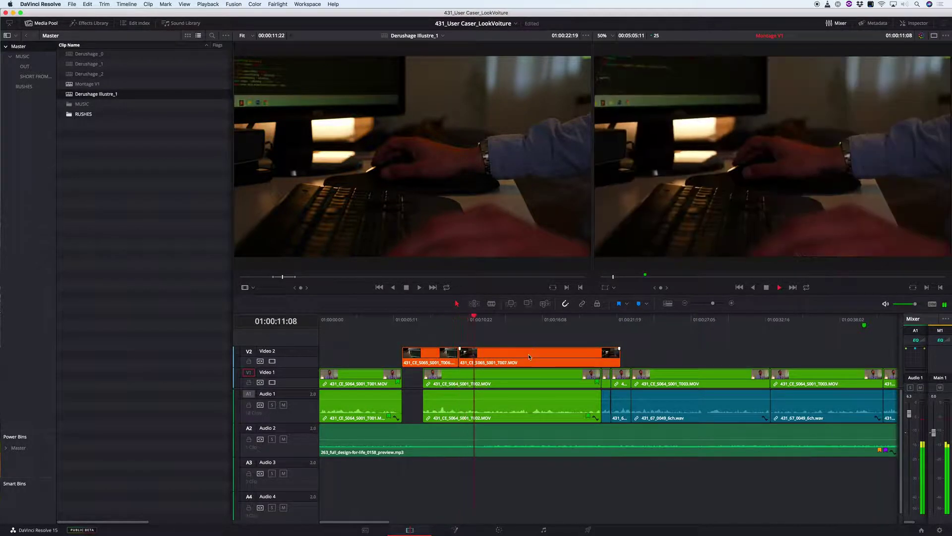
pyautogui.press('space')
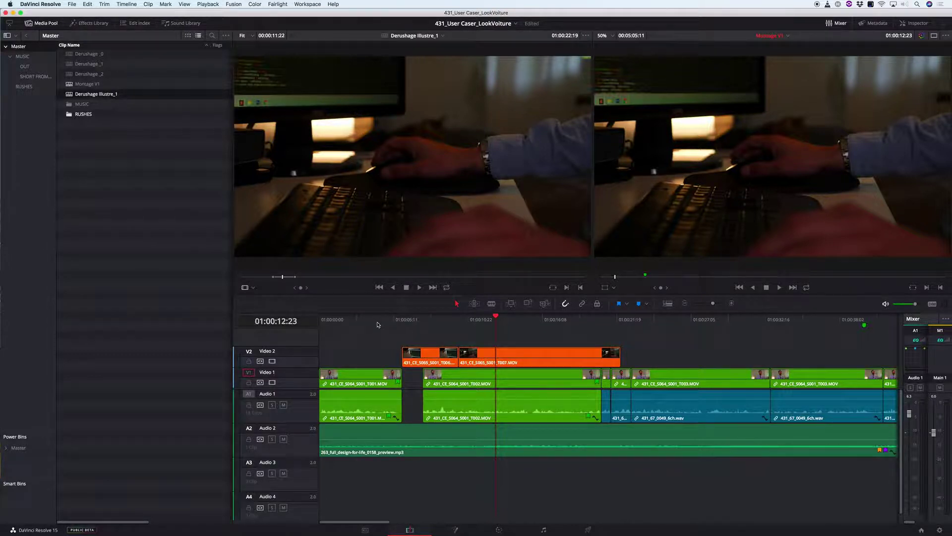
# Play Montage V1 from the start, stop at 01:00:09:16, and set the in and out points on that frame
pyautogui.moveTo(361, 324); pyautogui.dragTo(297, 323)
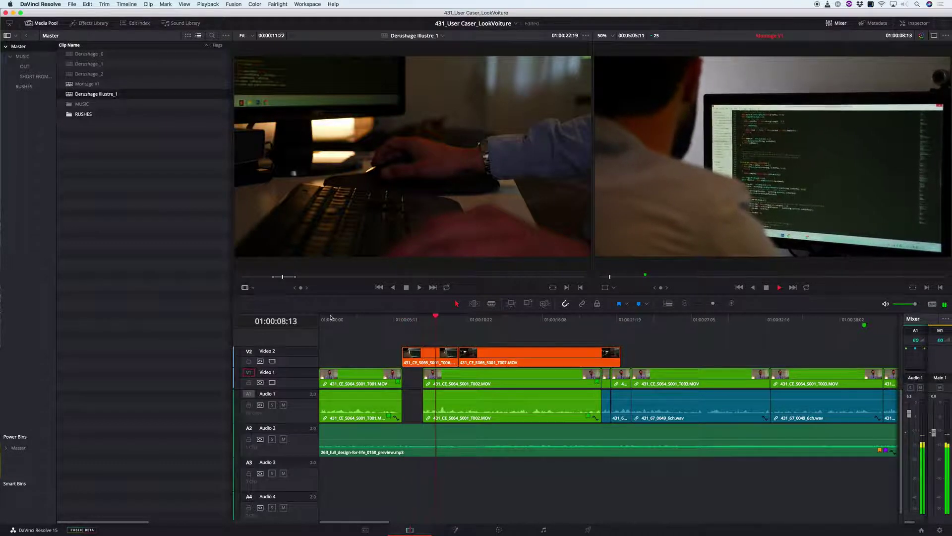
pyautogui.press('space')
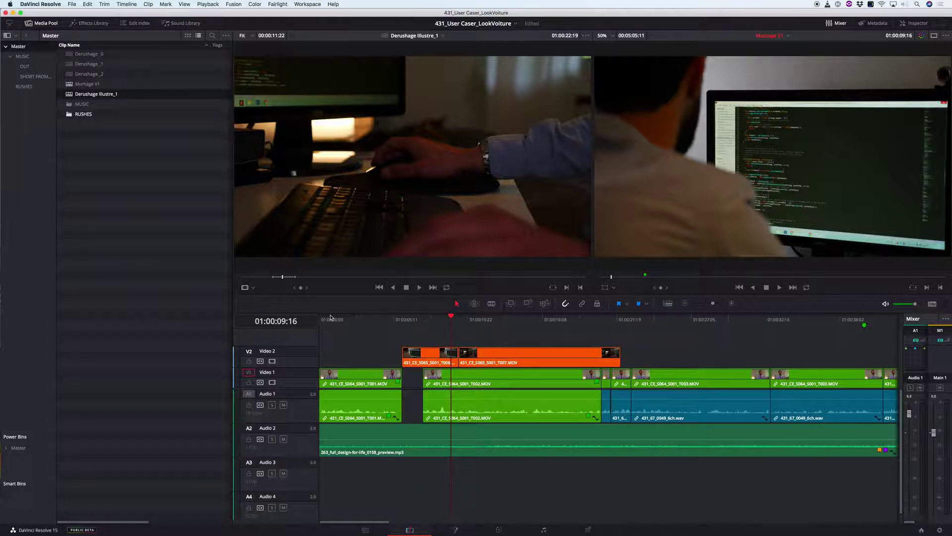
pyautogui.press('o')
pyautogui.press('i')
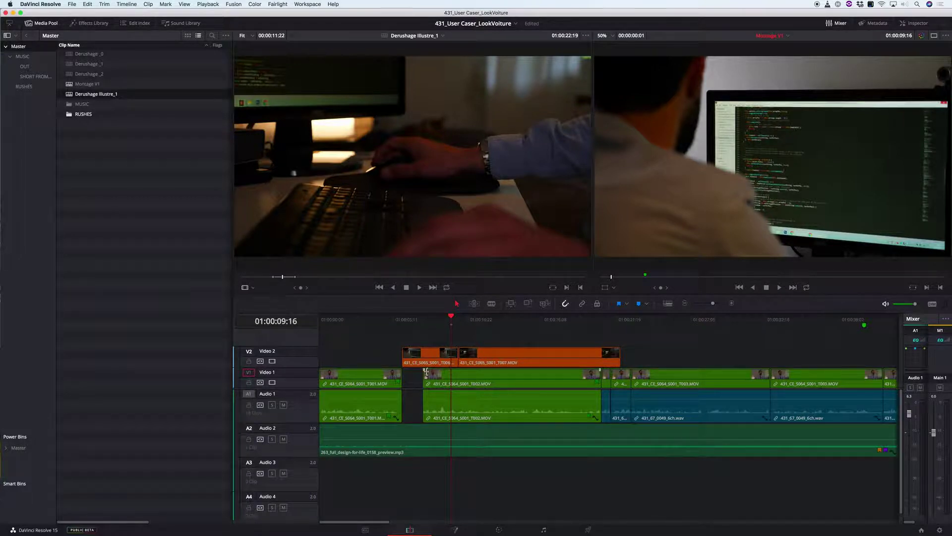
# Replay the edit from the start and from just before the first illustrative shot, stopping at 01:00:08:21 for a closer look
pyautogui.moveTo(342, 320); pyautogui.dragTo(317, 323)
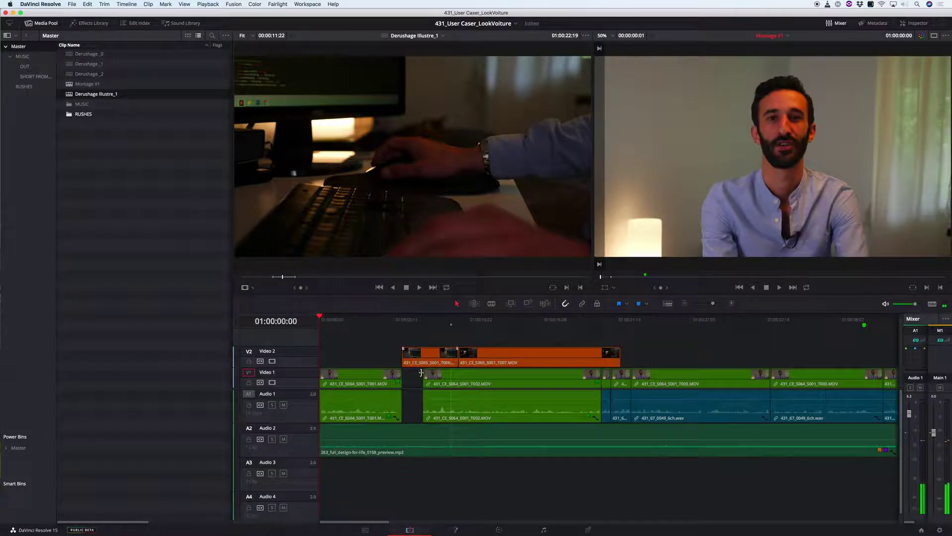
pyautogui.press('space')
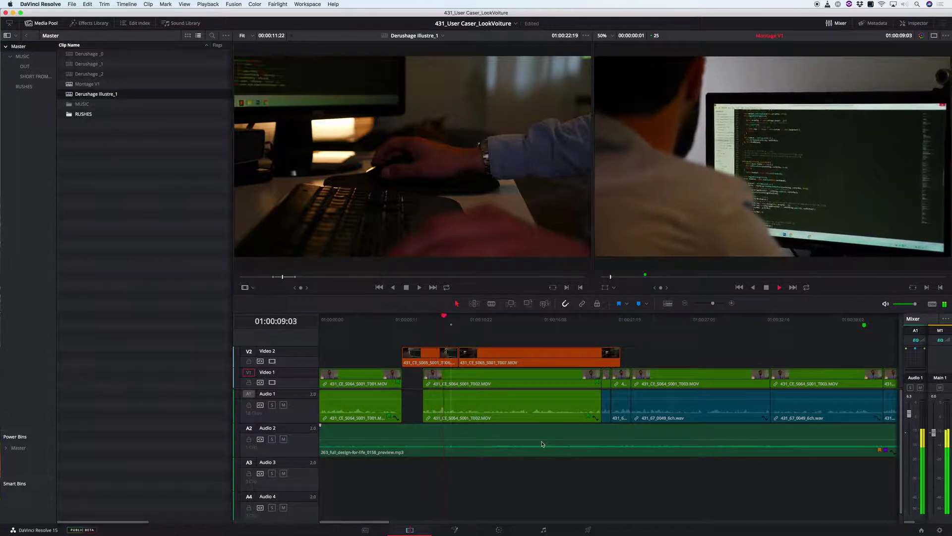
pyautogui.press('space')
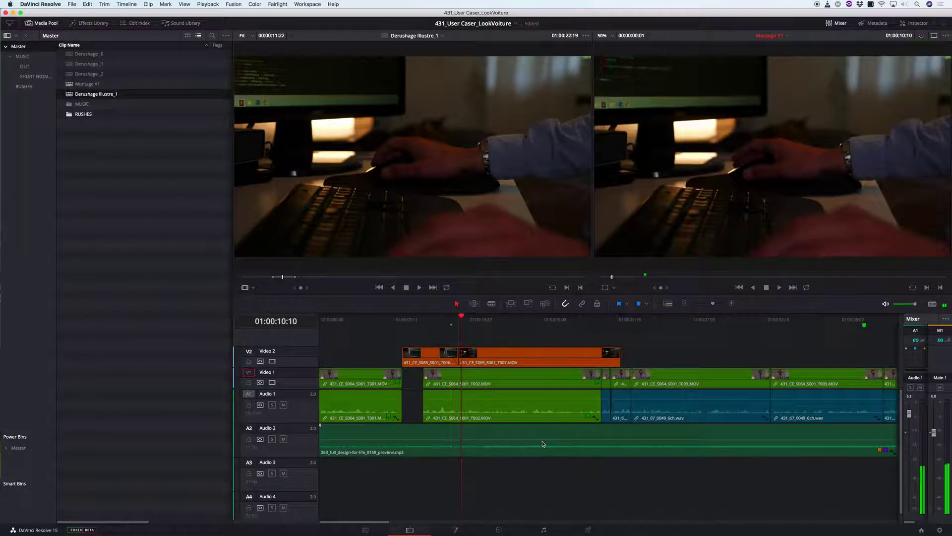
pyautogui.click(403, 325)
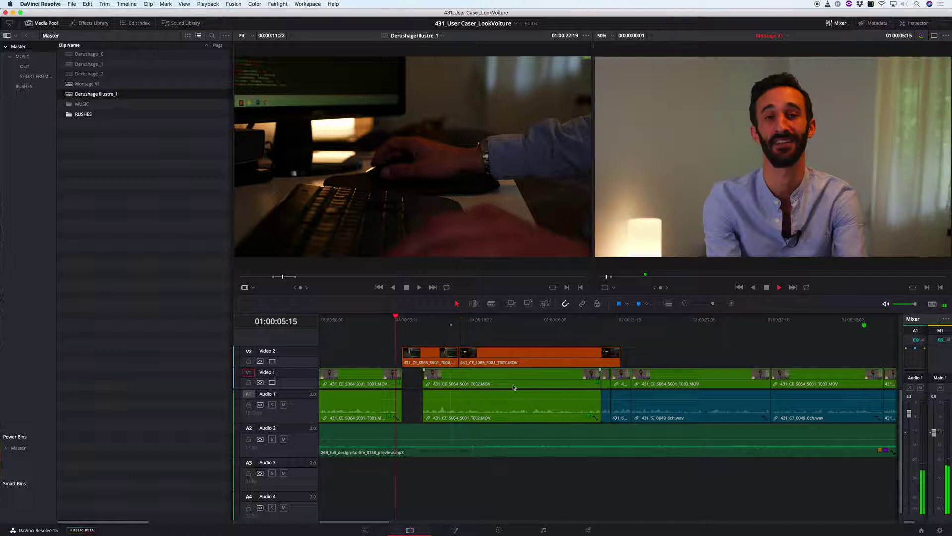
pyautogui.press('space')
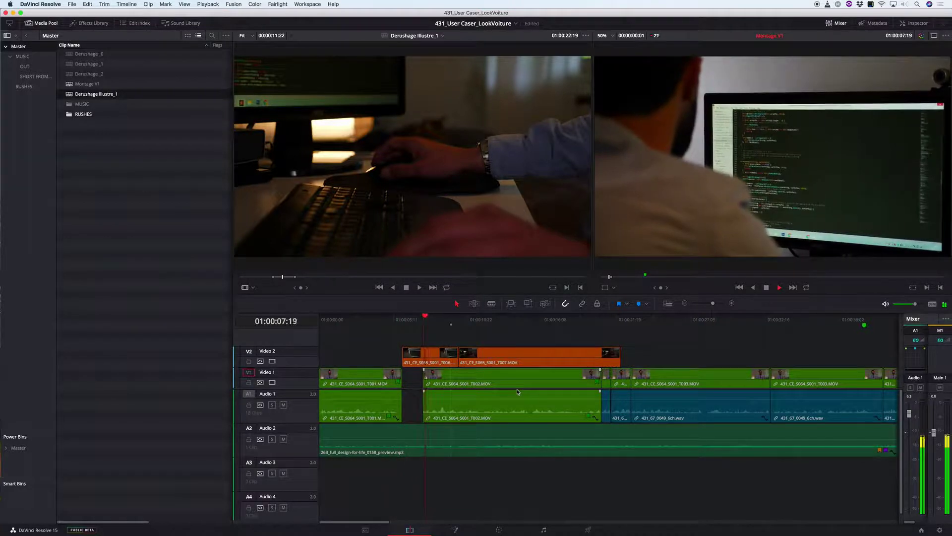
pyautogui.press('space')
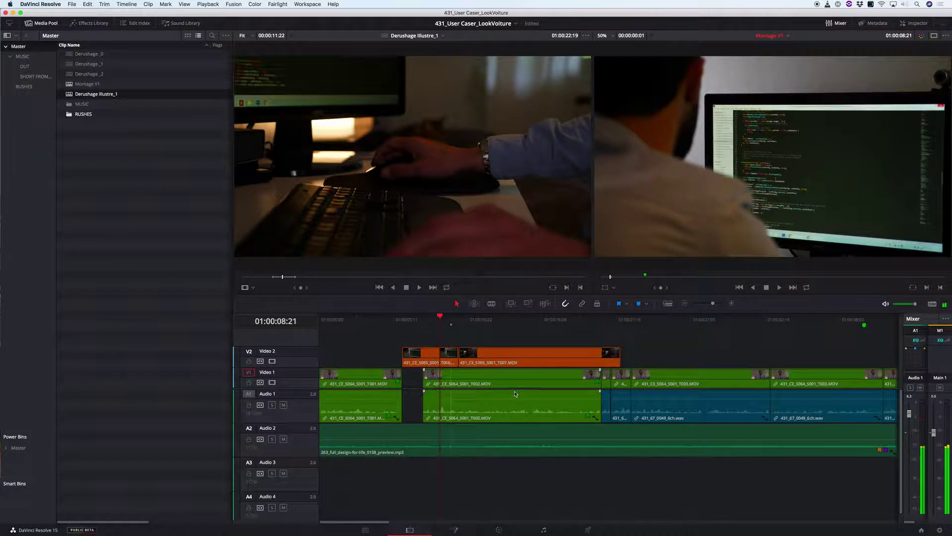
pyautogui.press('super+equal')
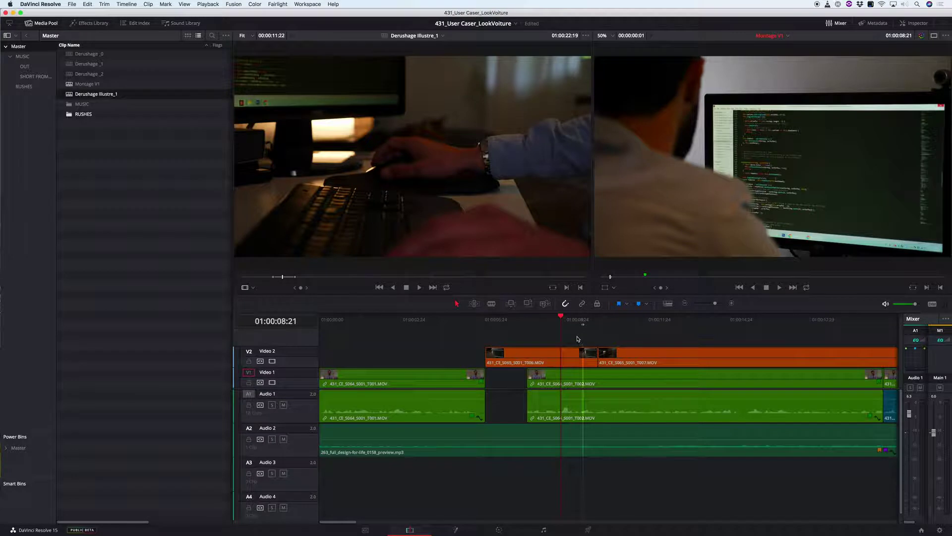
# Replay the T006 illustrative shot from its start and stop at 01:00:08:06
pyautogui.press('Up')
pyautogui.press('space')
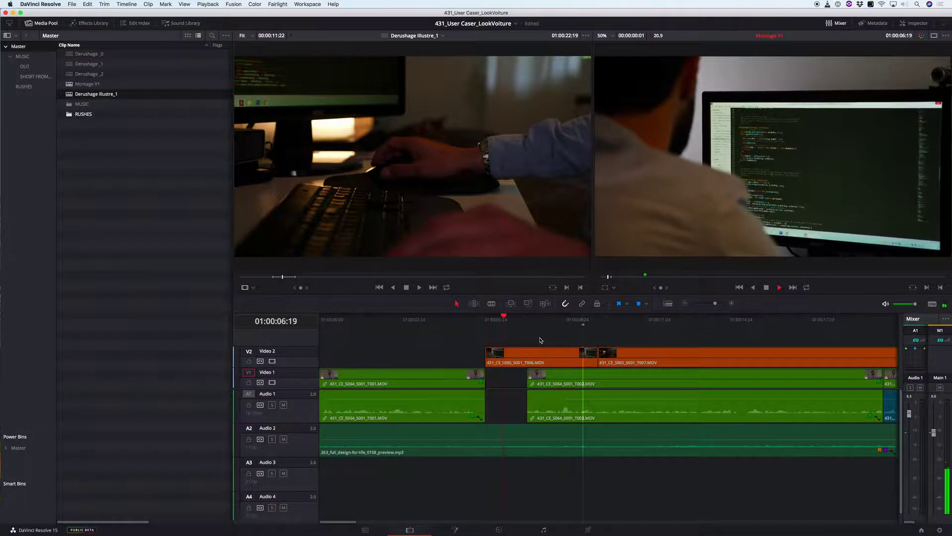
pyautogui.press('space')
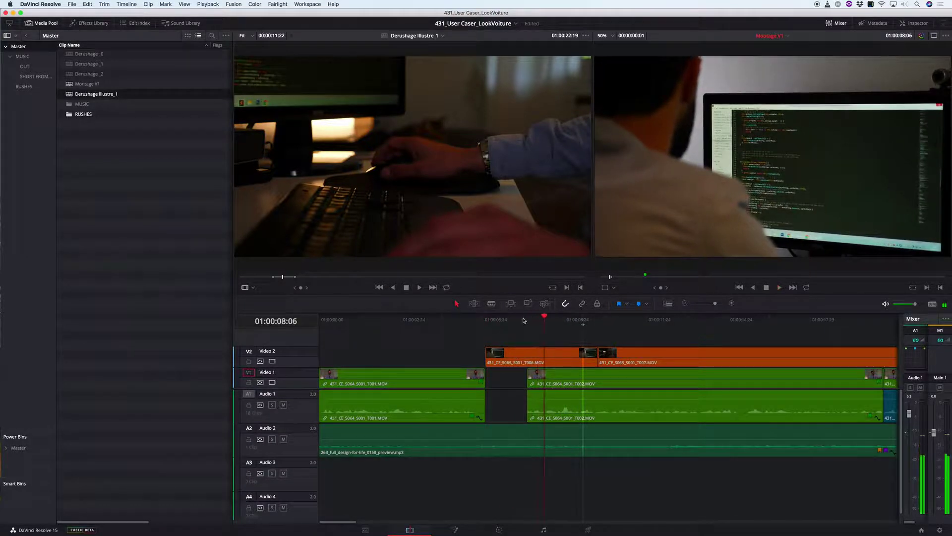
# Return to 01:00:06:02 and, in Trim Edit mode, slip the T006 shot on Video 2 to a later portion of its source
pyautogui.click(485, 319)
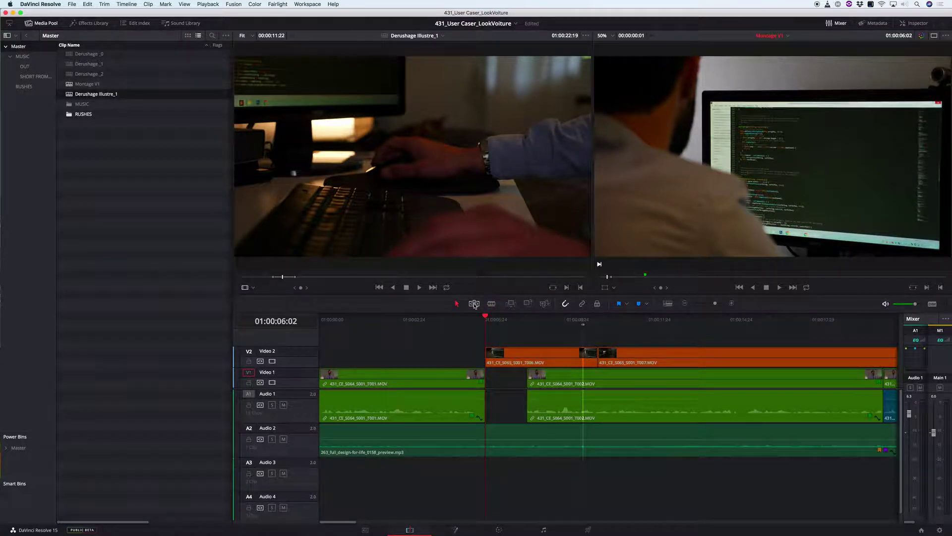
pyautogui.click(474, 304)
pyautogui.click(529, 352)
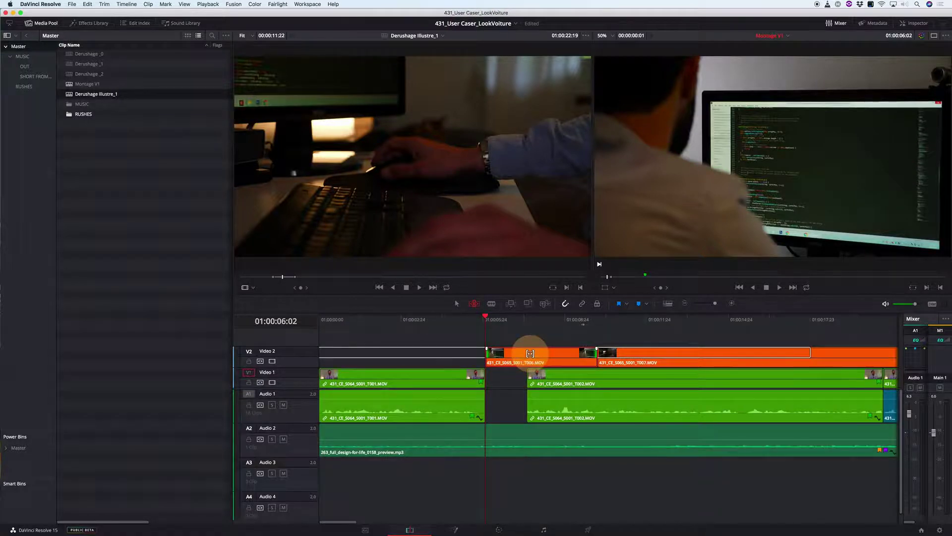
pyautogui.moveTo(529, 353); pyautogui.dragTo(501, 354)
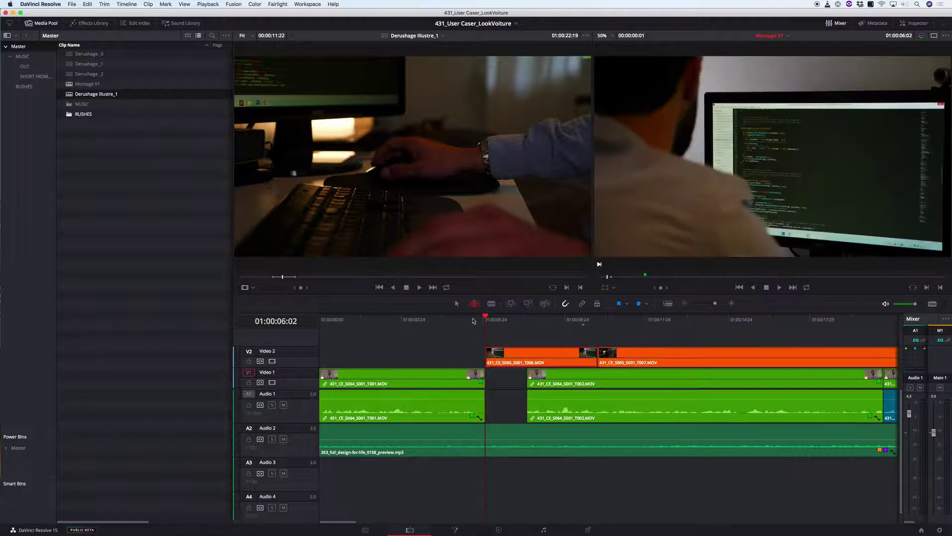
# Replay the slipped T006 shot from just before and at its start, returning to selection mode between passes
pyautogui.click(454, 319)
pyautogui.press('space')
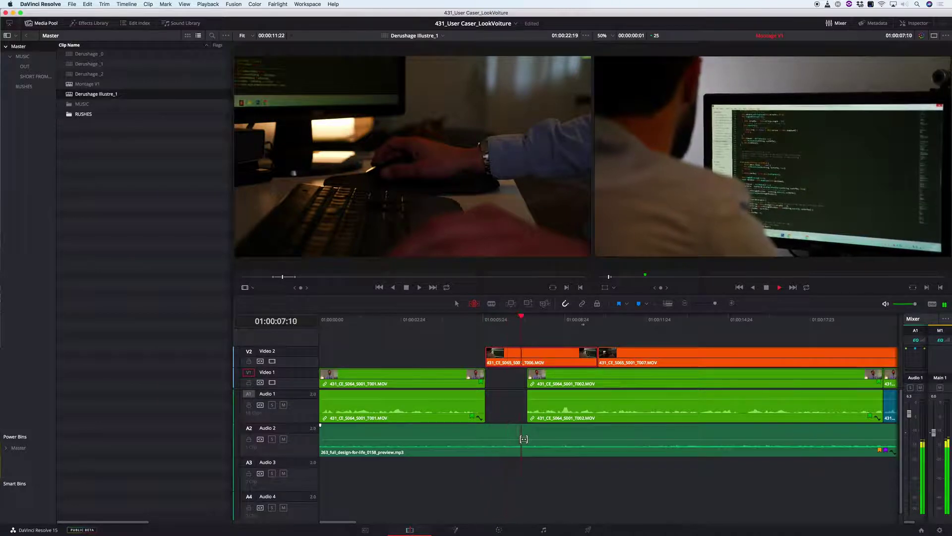
pyautogui.press('space')
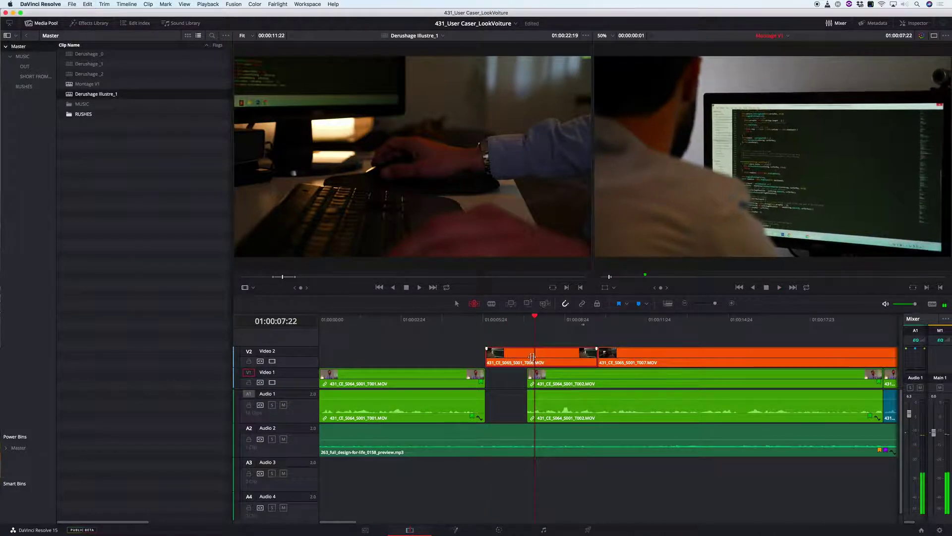
pyautogui.click(456, 303)
pyautogui.click(455, 320)
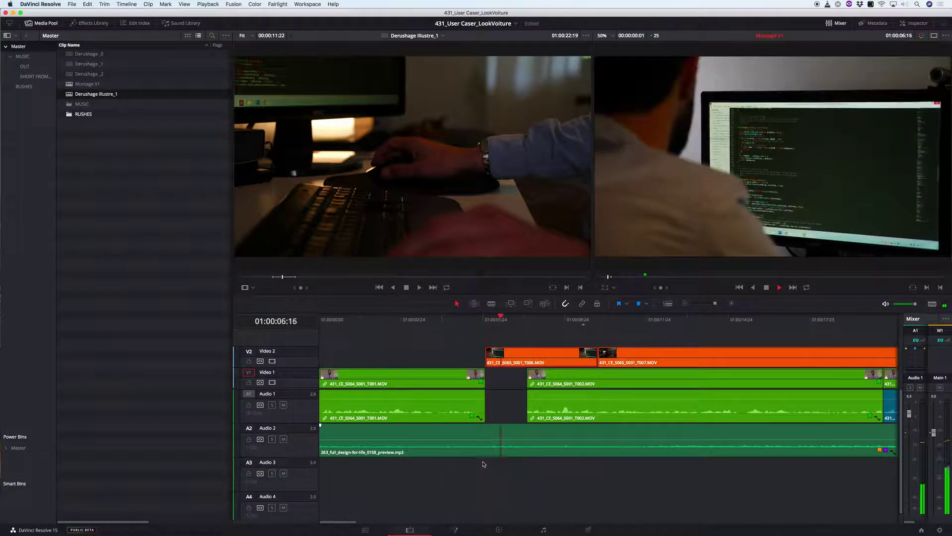
pyautogui.press('space')
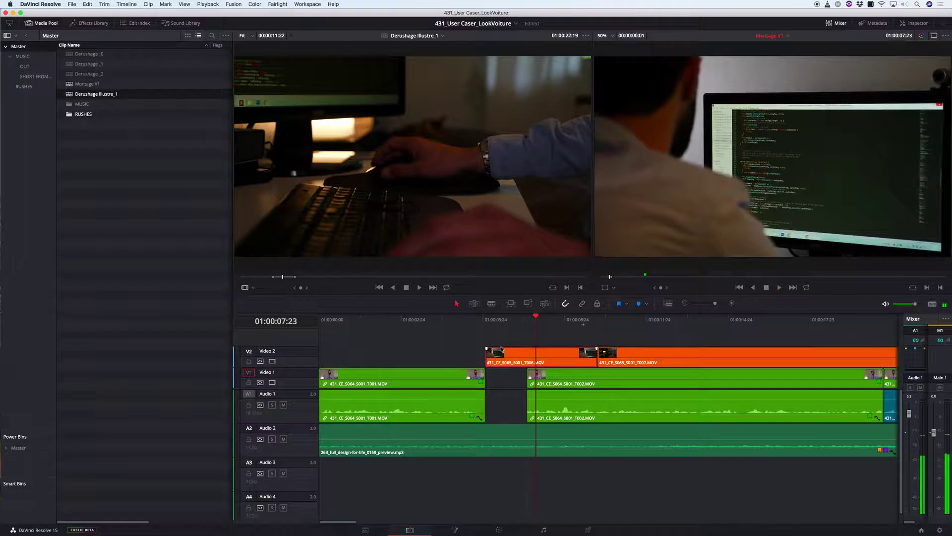
pyautogui.moveTo(495, 320); pyautogui.dragTo(489, 320)
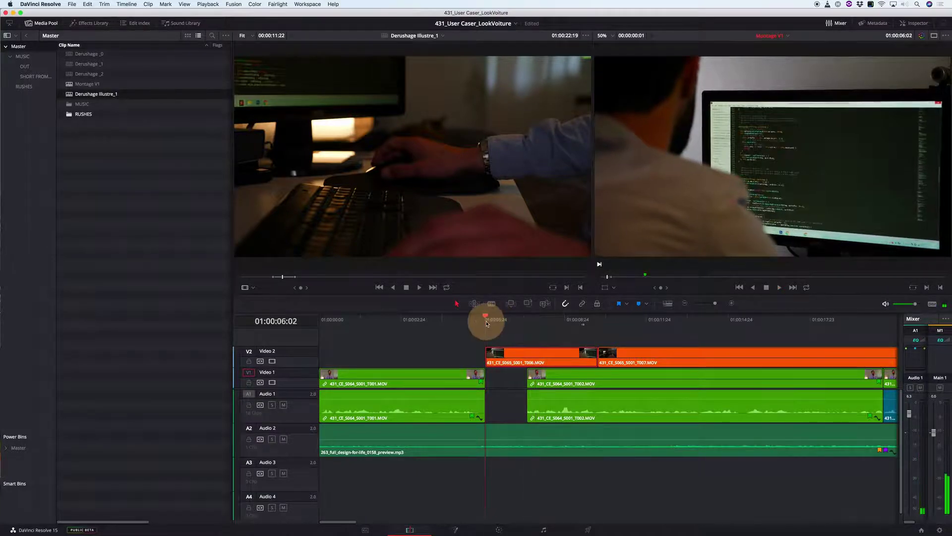
pyautogui.press('space')
pyautogui.press('space')
# Try shortening T006 from its head with its start kept at the T001 cut, replay it, and undo the change
pyautogui.click(497, 363)
pyautogui.moveTo(488, 361)
pyautogui.mouseDown()
pyautogui.moveTo(513, 361)
pyautogui.moveTo(493, 355)
pyautogui.mouseUp()
pyautogui.moveTo(453, 319); pyautogui.dragTo(419, 320)
pyautogui.press('space')
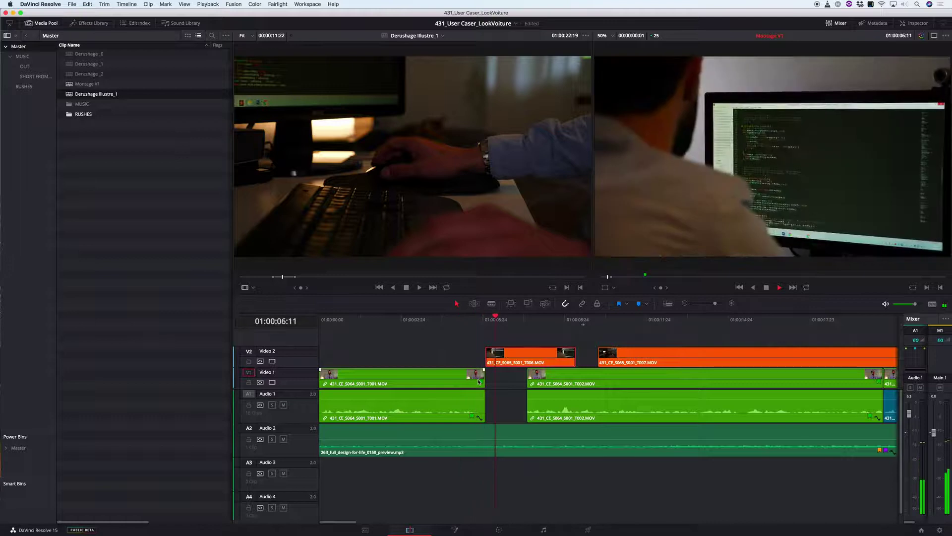
pyautogui.press('space')
pyautogui.press('super+z')
# Trim T006's head, slide it back 7 frames to the end of interview clip T001, and move T007 earlier to close the gap
pyautogui.moveTo(510, 361)
pyautogui.mouseDown()
pyautogui.moveTo(494, 360)
pyautogui.moveTo(521, 361)
pyautogui.mouseUp()
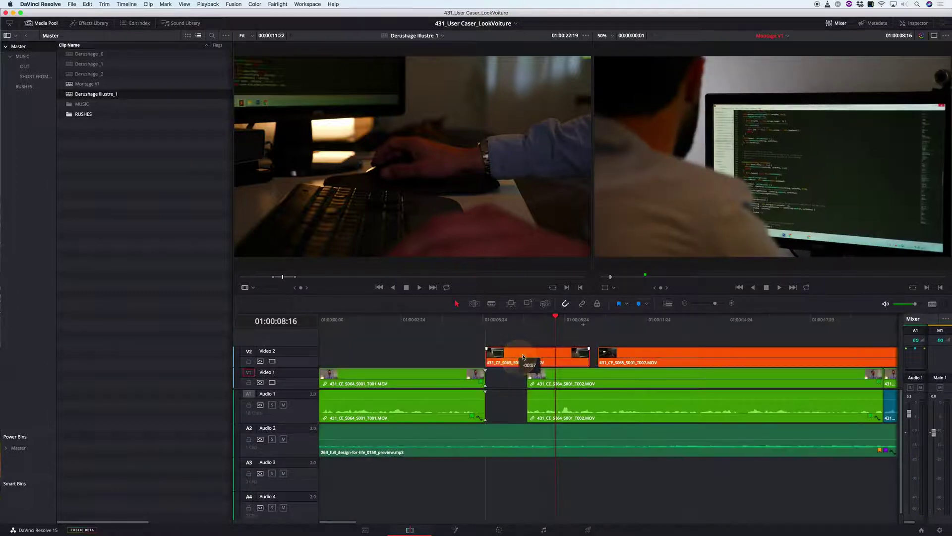
pyautogui.click(464, 317)
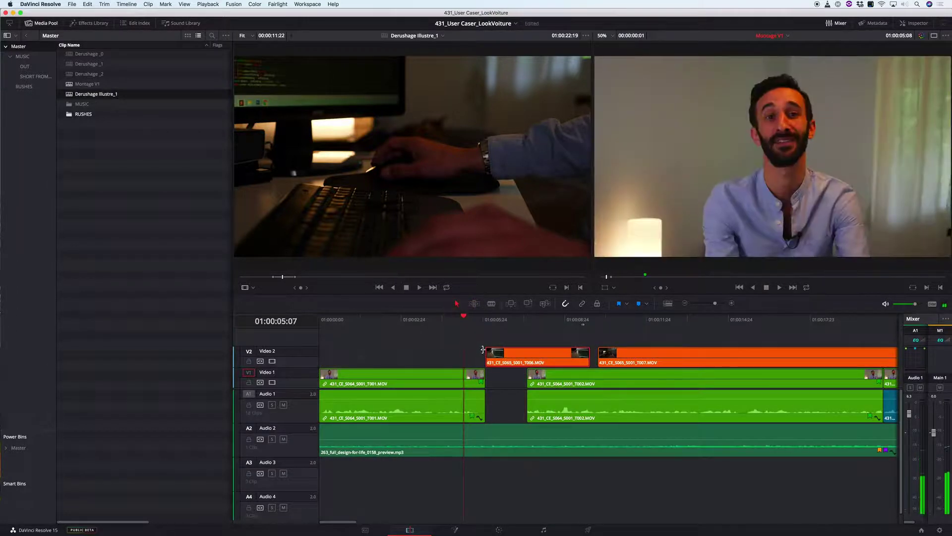
pyautogui.moveTo(618, 361); pyautogui.dragTo(611, 362)
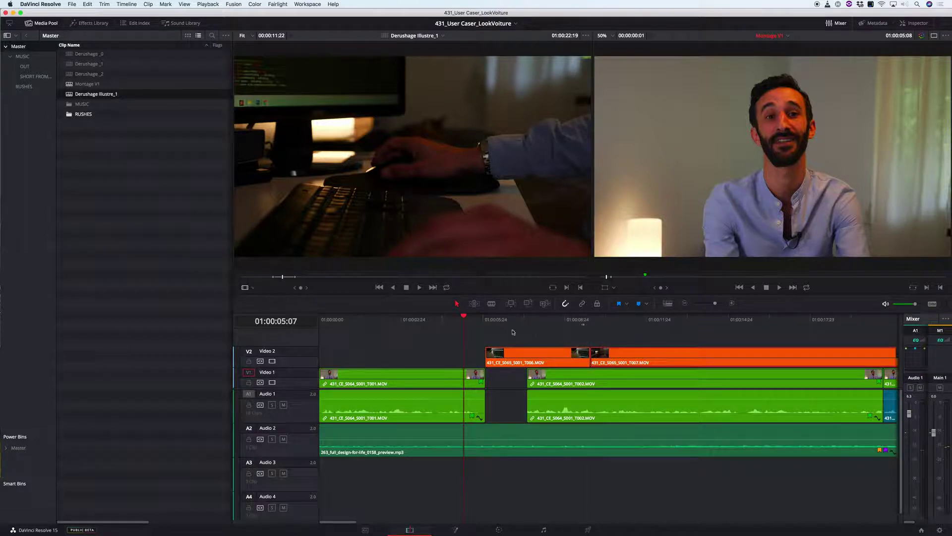
# Play up to the start of T006, then examine the cut from the interview frame by frame up to 01:00:06:03
pyautogui.moveTo(464, 318); pyautogui.dragTo(428, 319)
pyautogui.press('space')
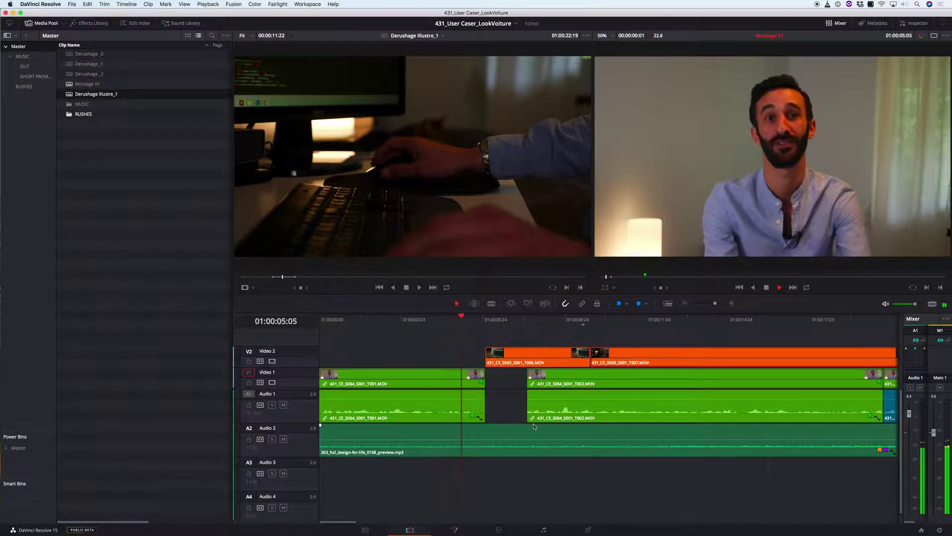
pyautogui.press('space')
pyautogui.click(476, 319)
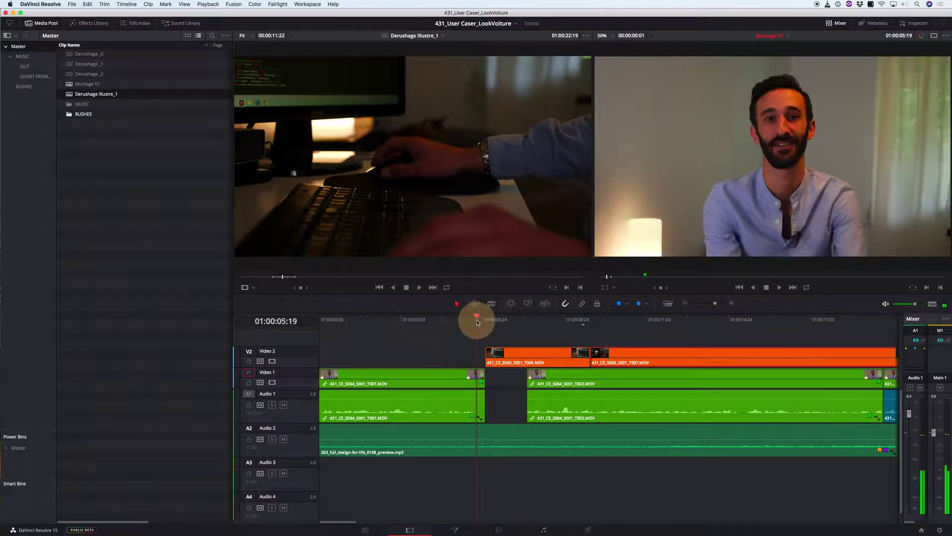
pyautogui.moveTo(510, 353); pyautogui.dragTo(530, 353)
pyautogui.press('Right')
pyautogui.press('Right')
pyautogui.press('Right')
pyautogui.press('Right')
pyautogui.press('Right')
pyautogui.press('Right')
pyautogui.press('Right')
pyautogui.press('Right')
pyautogui.press('Right')
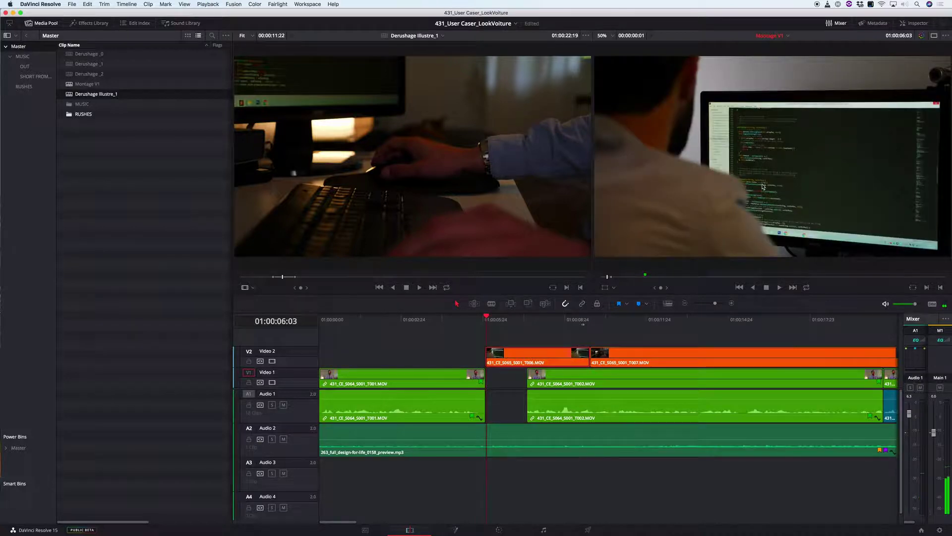
# Slide T006 earlier on Video 2 so it overlaps the end of interview clip T001, and replay the transition
pyautogui.press('super+equal')
pyautogui.moveTo(630, 360); pyautogui.dragTo(606, 366)
pyautogui.moveTo(565, 322); pyautogui.dragTo(443, 321)
pyautogui.press('space')
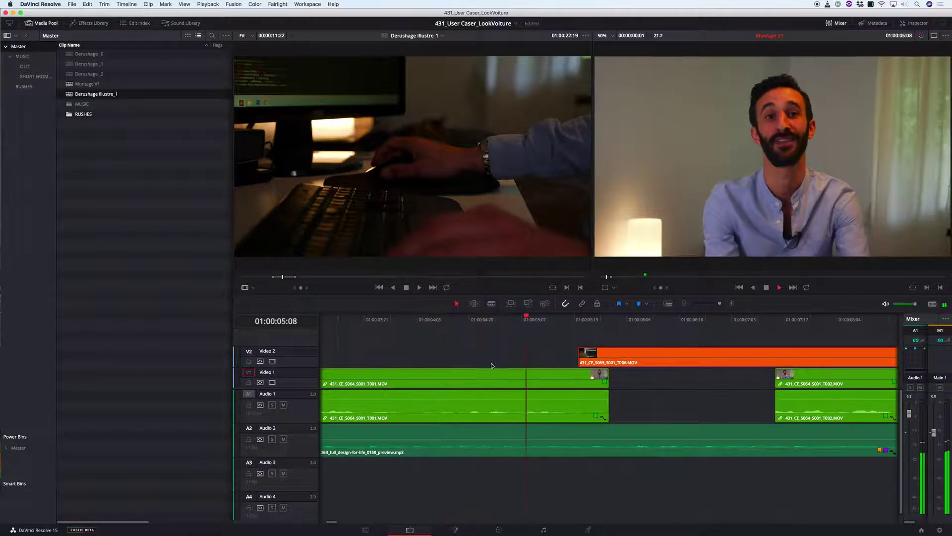
pyautogui.press('space')
# Move T006 further over the end of interview clip T001 and play through it to 01:00:09:01
pyautogui.moveTo(579, 359); pyautogui.dragTo(553, 358)
pyautogui.click(498, 323)
pyautogui.press('space')
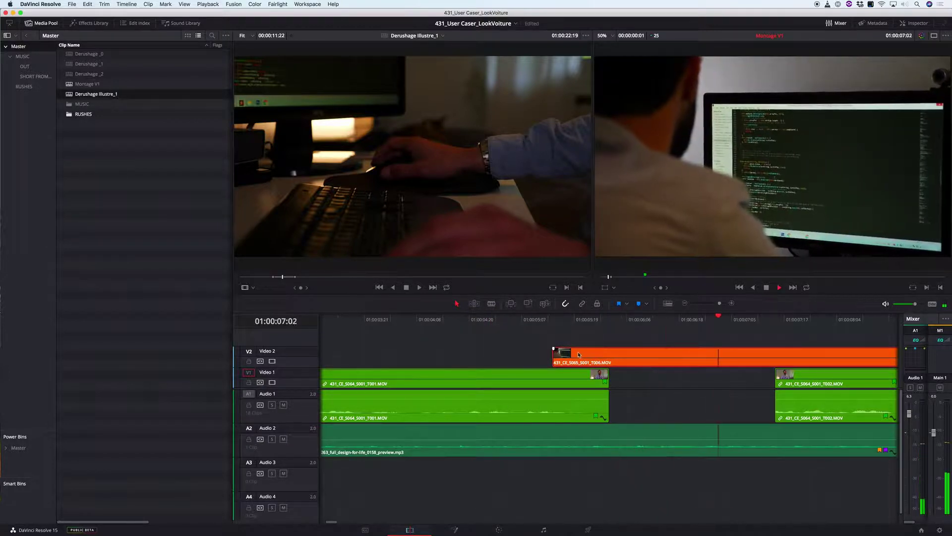
pyautogui.press('space')
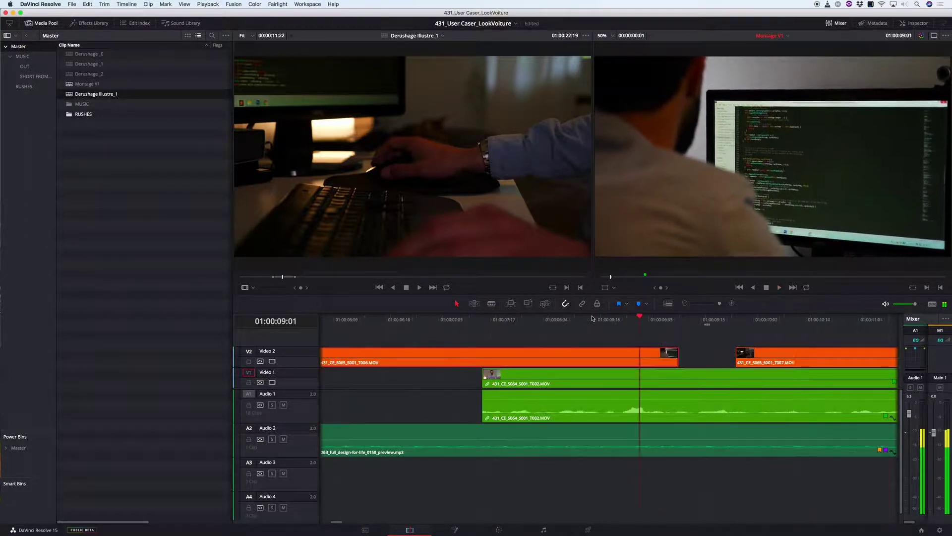
# Move interview clip T002 and its linked audio earlier, narrowing the gap after T001
pyautogui.press('super+minus')
pyautogui.press('super+minus')
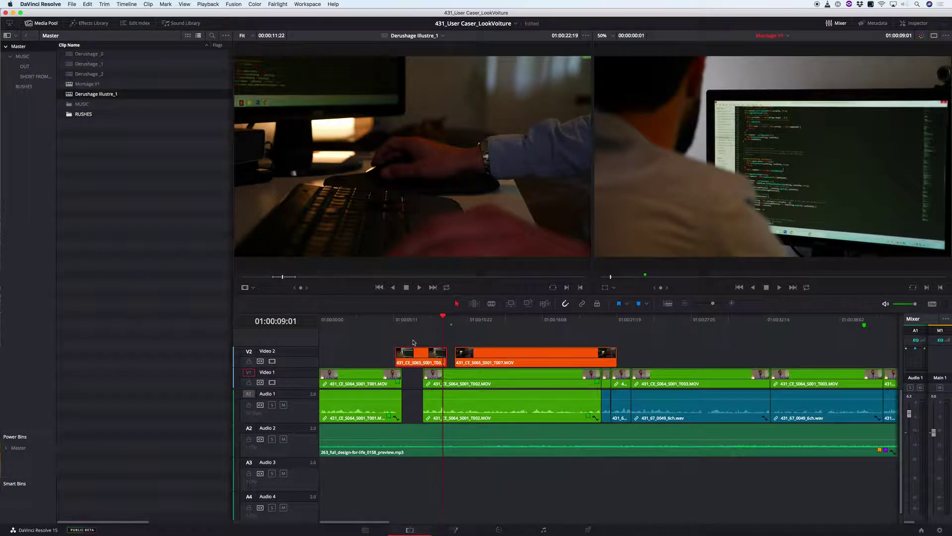
pyautogui.click(446, 397)
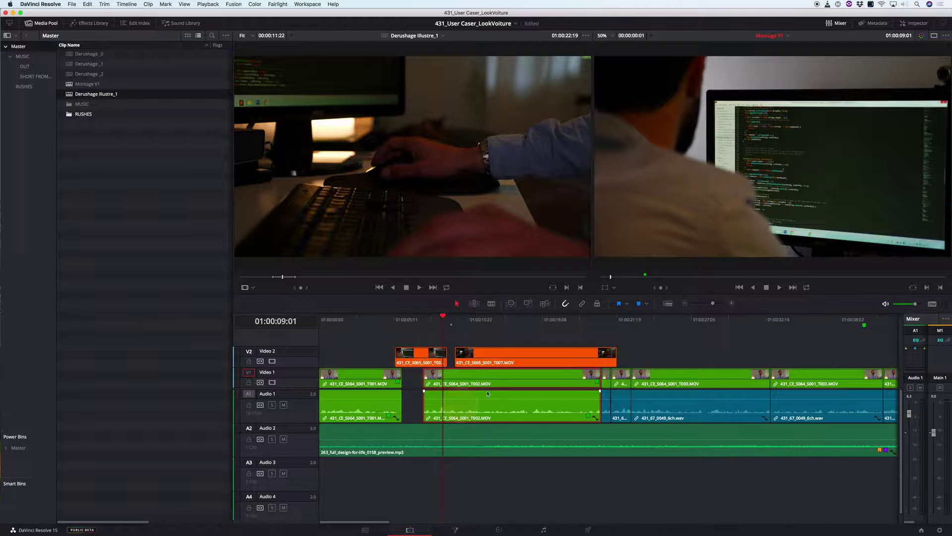
pyautogui.moveTo(493, 381); pyautogui.dragTo(481, 381)
# Replay the tightened edit from before T006, from the timeline start, and again from within T006
pyautogui.click(378, 320)
pyautogui.press('space')
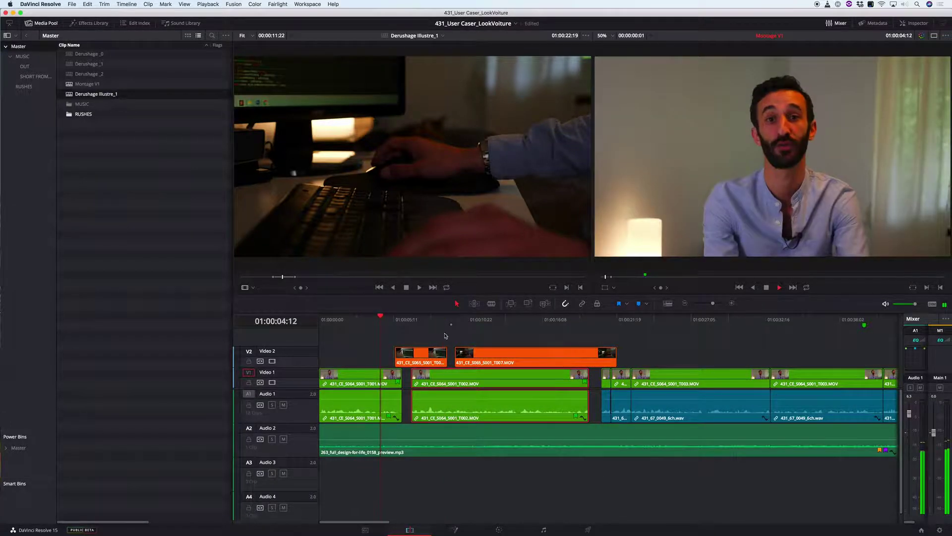
pyautogui.click(320, 319)
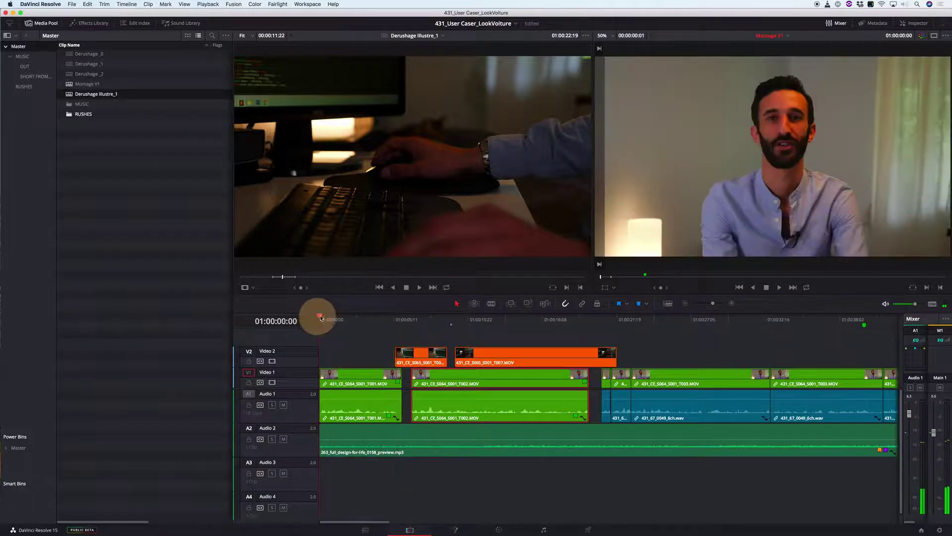
pyautogui.press('space')
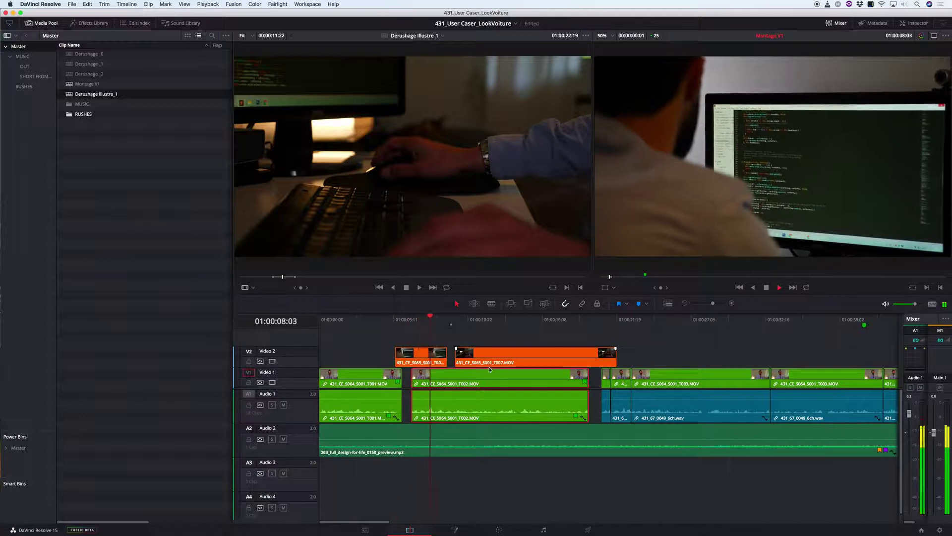
pyautogui.click(404, 320)
pyautogui.press('space')
# Move T007 earlier over the end of T006 so it starts at 01:00:08:07, and play through the cut to 01:00:11:10
pyautogui.moveTo(501, 359); pyautogui.dragTo(478, 363)
pyautogui.moveTo(411, 320); pyautogui.dragTo(363, 320)
pyautogui.press('space')
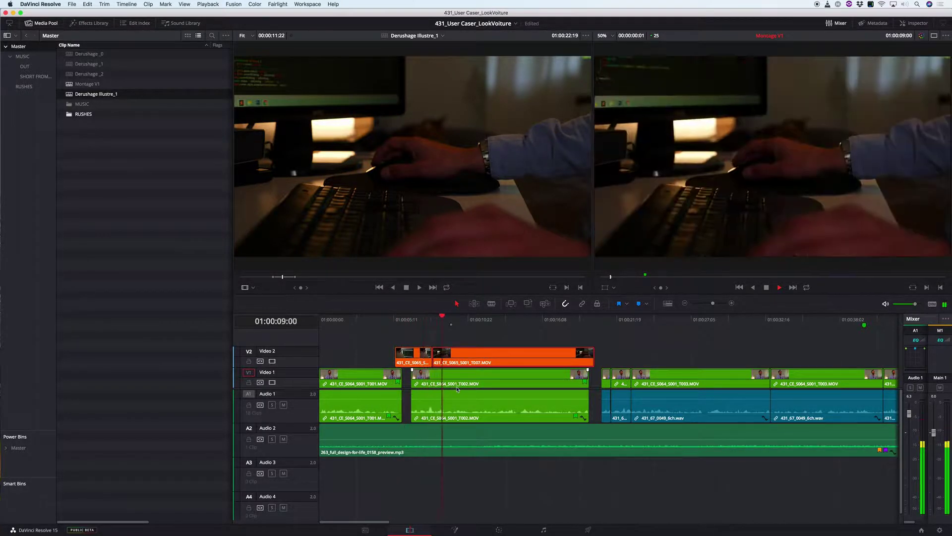
pyautogui.press('space')
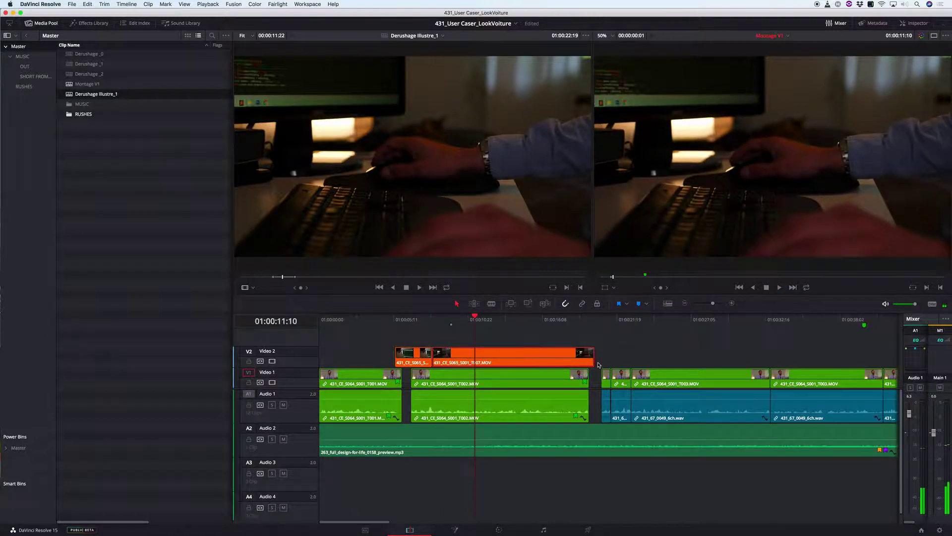
# Trim the end of T007 to match the end of interview clip T002, and play from 01:00:08:07 to 01:00:11:09
pyautogui.moveTo(593, 357); pyautogui.dragTo(474, 353)
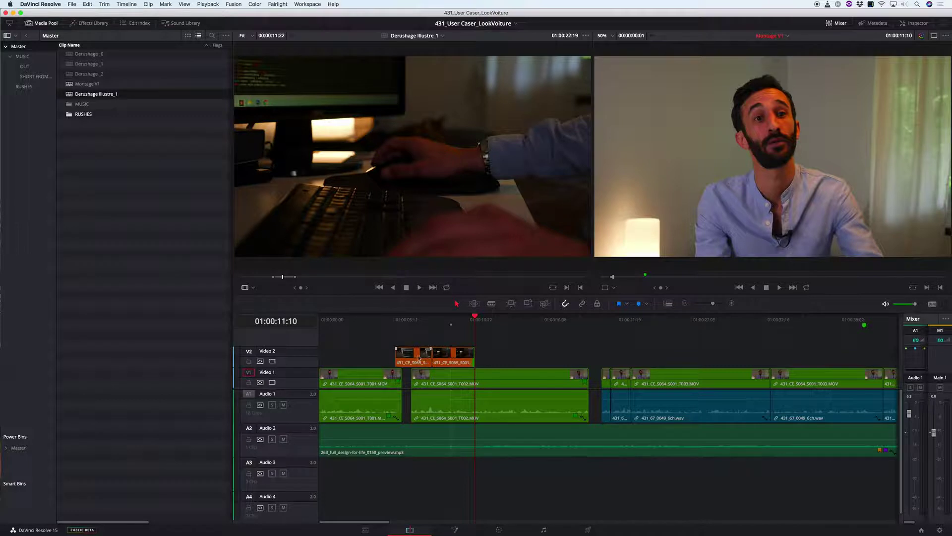
pyautogui.moveTo(471, 358); pyautogui.dragTo(588, 357)
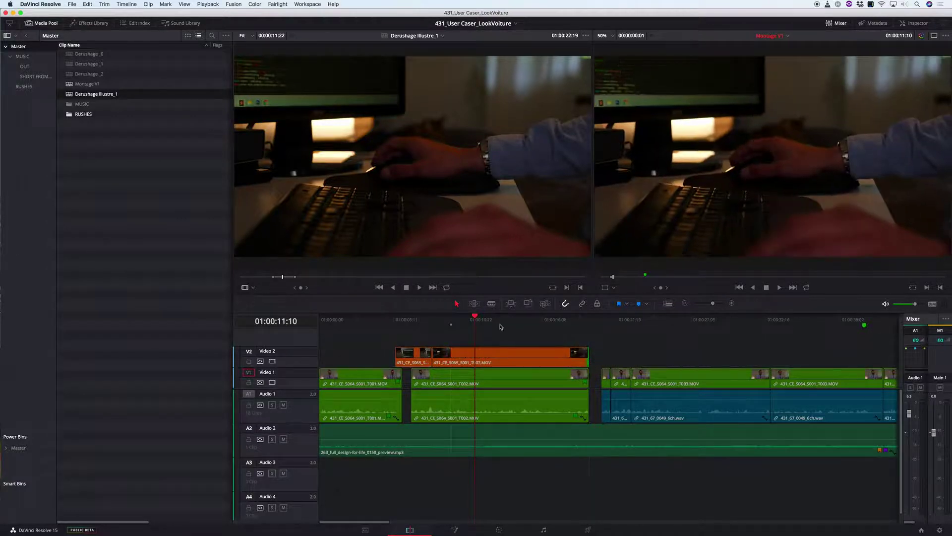
pyautogui.moveTo(464, 321); pyautogui.dragTo(432, 320)
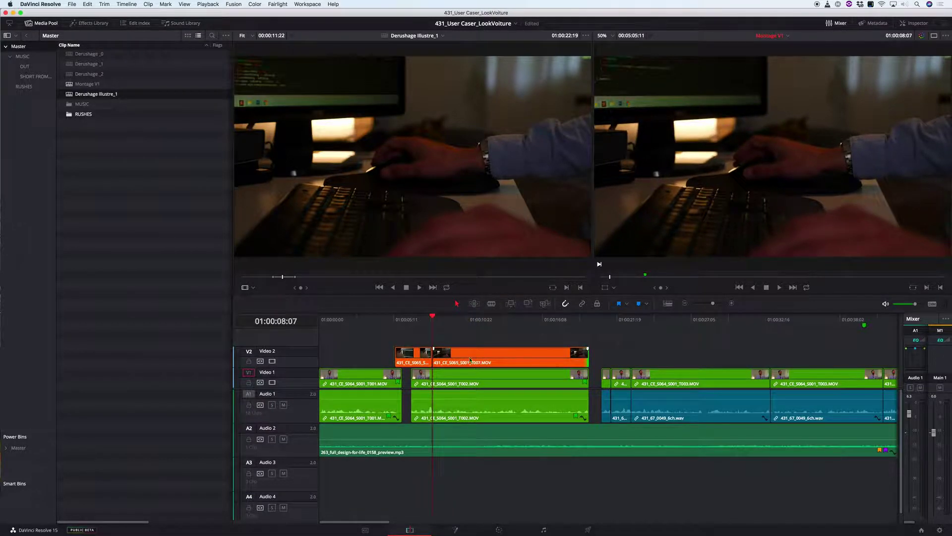
pyautogui.press('space')
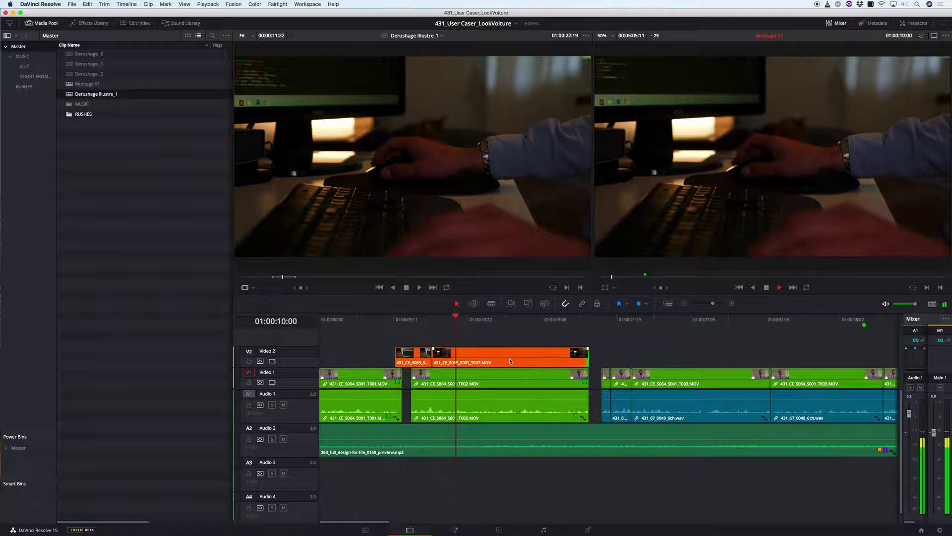
pyautogui.press('space')
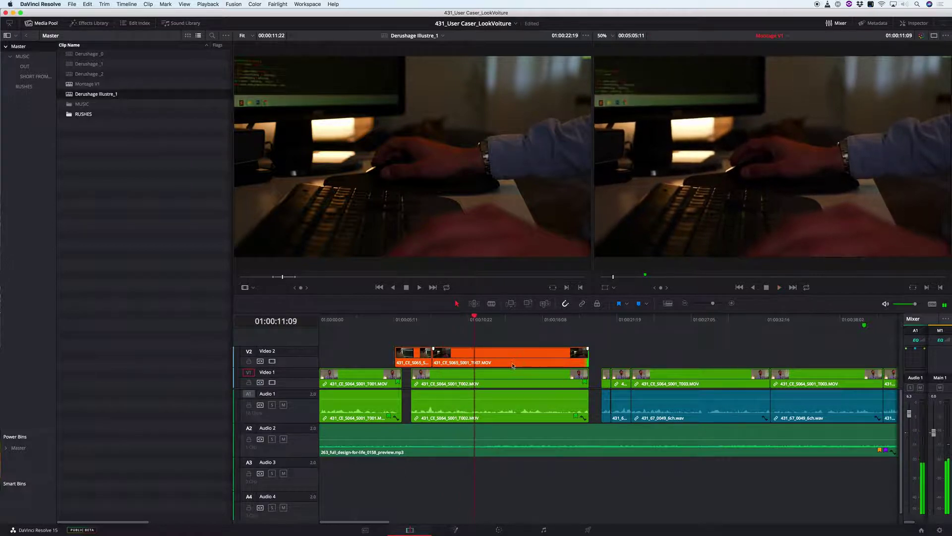
# Set an out point at 01:00:11:09, then replay from within T006 and stop at 01:00:10:24
pyautogui.press('o')
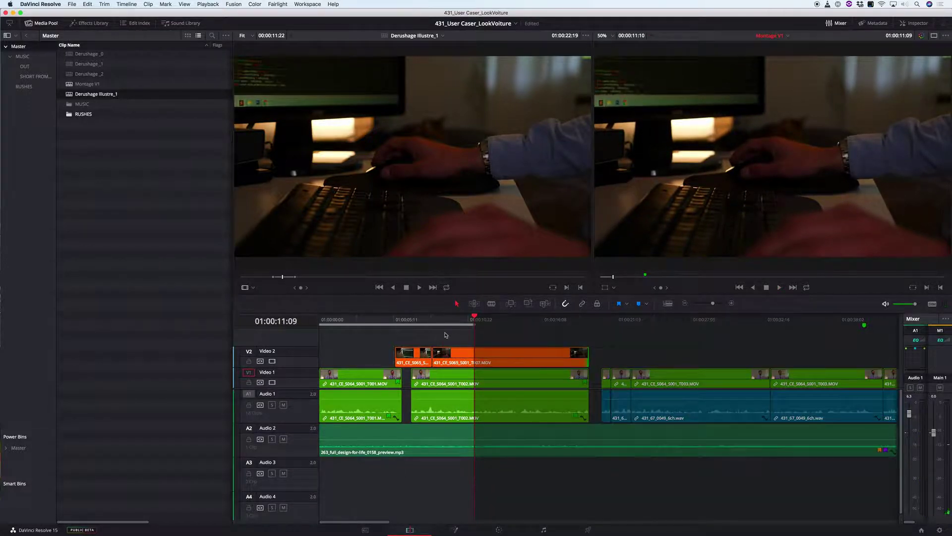
pyautogui.click(405, 321)
pyautogui.press('space')
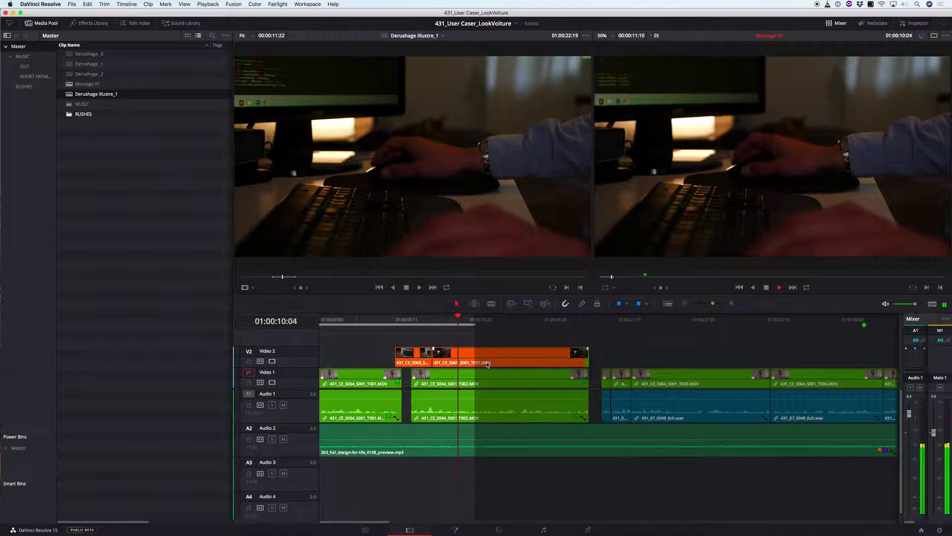
pyautogui.press('space')
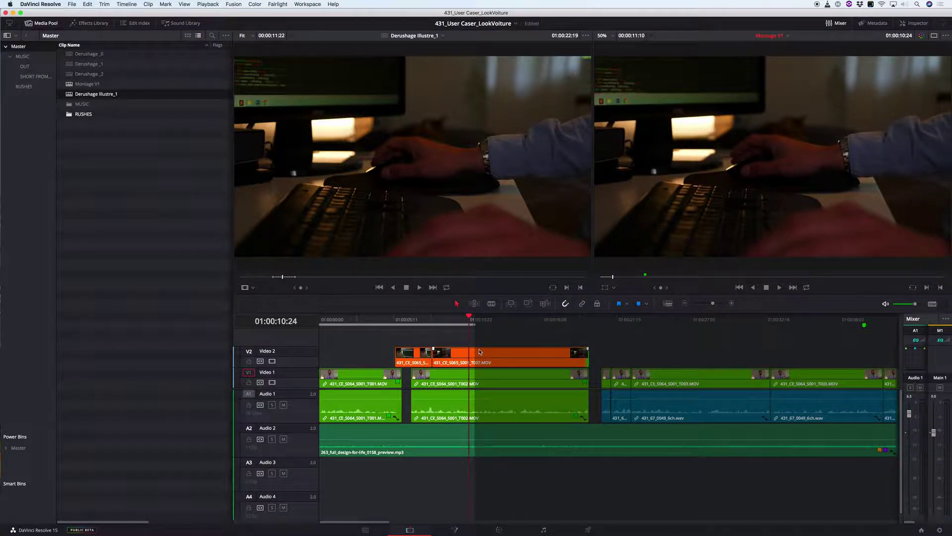
# Set an in point at 01:00:10:24, then review Montage V1 full screen from the timeline start to 01:00:12:11
pyautogui.press('i')
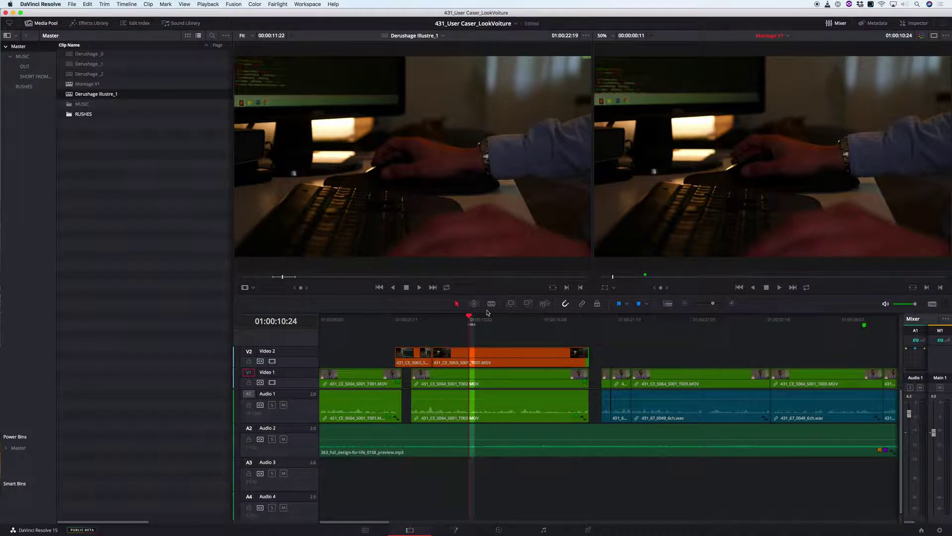
pyautogui.moveTo(397, 320); pyautogui.dragTo(282, 319)
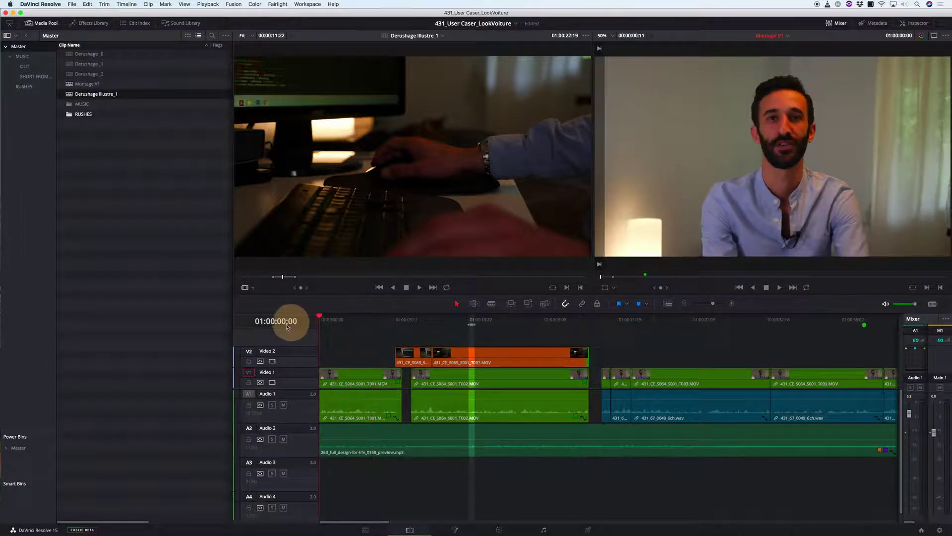
pyautogui.press('super+f')
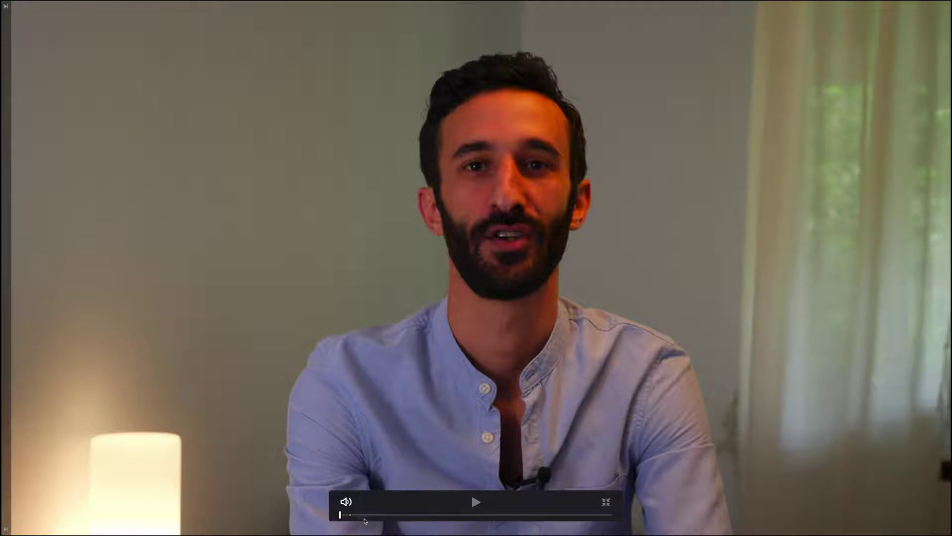
pyautogui.click(395, 411)
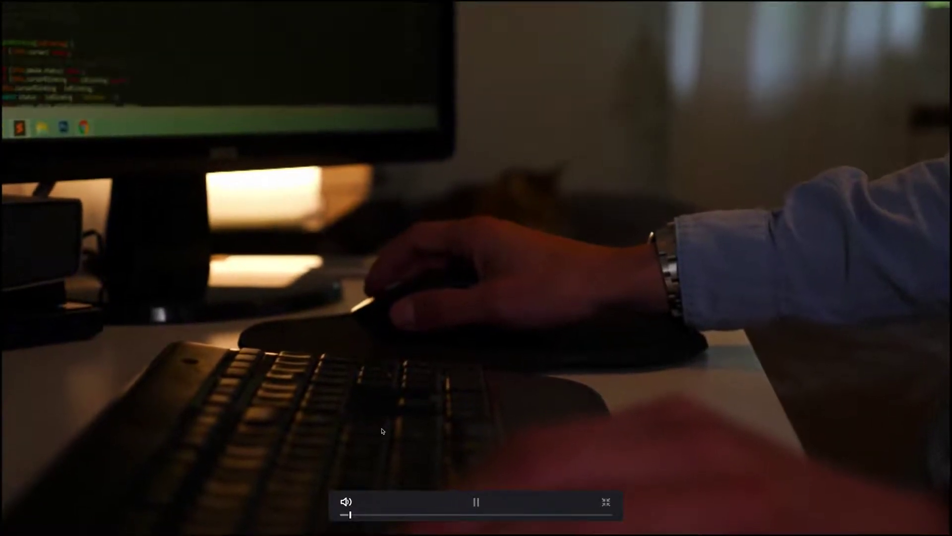
pyautogui.click(388, 430)
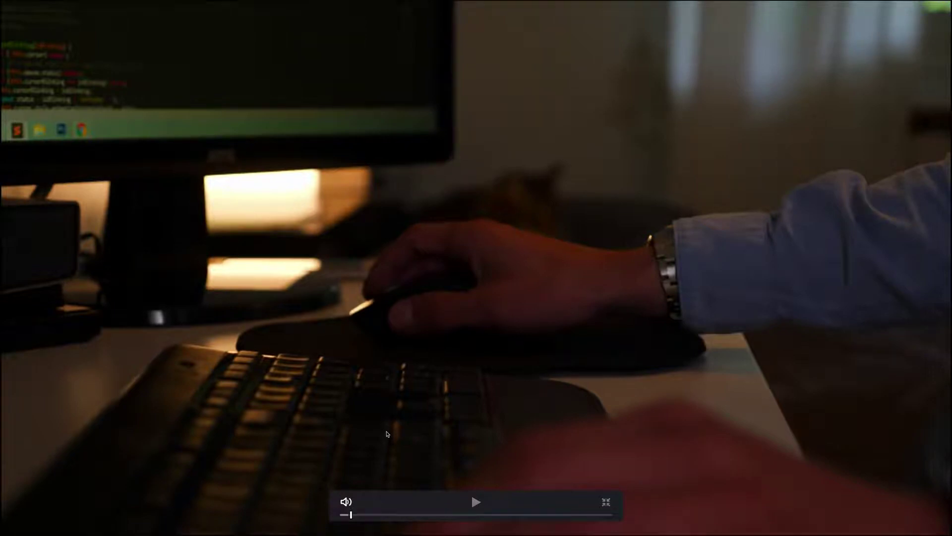
pyautogui.press('Escape')
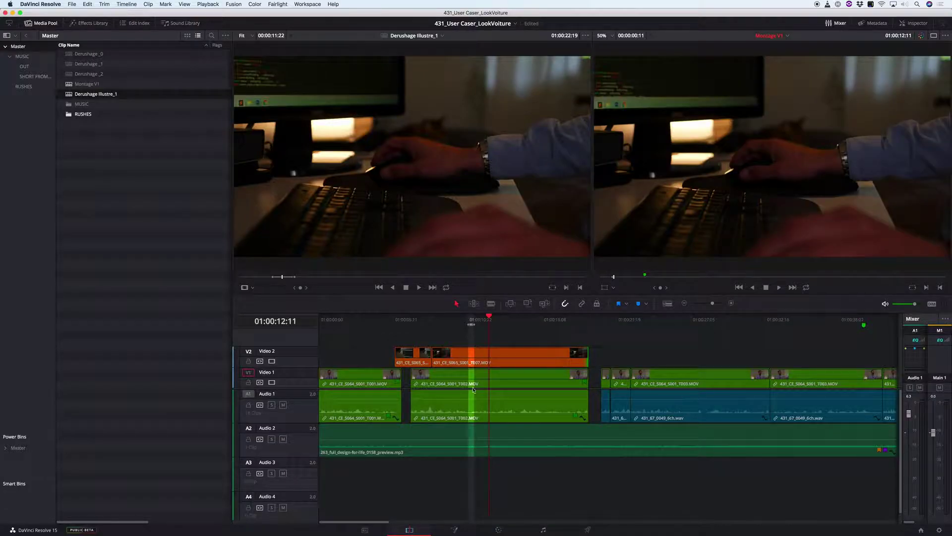
# Play up to 01:00:11:08, trim the end of T007 on Video 2 to that frame, and clear the in and out points
pyautogui.press('super+equal')
pyautogui.moveTo(644, 322); pyautogui.dragTo(594, 322)
pyautogui.press('space')
pyautogui.press('space')
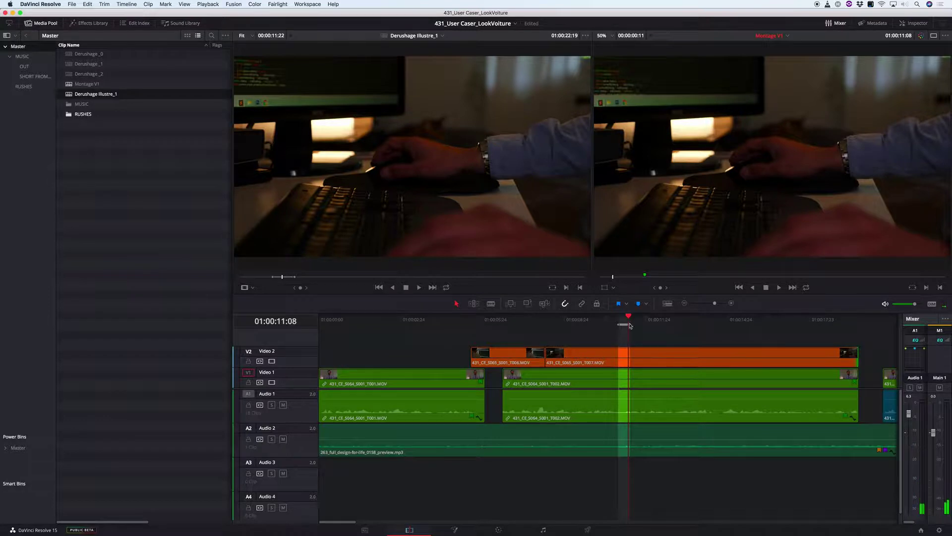
pyautogui.moveTo(859, 360); pyautogui.dragTo(674, 351)
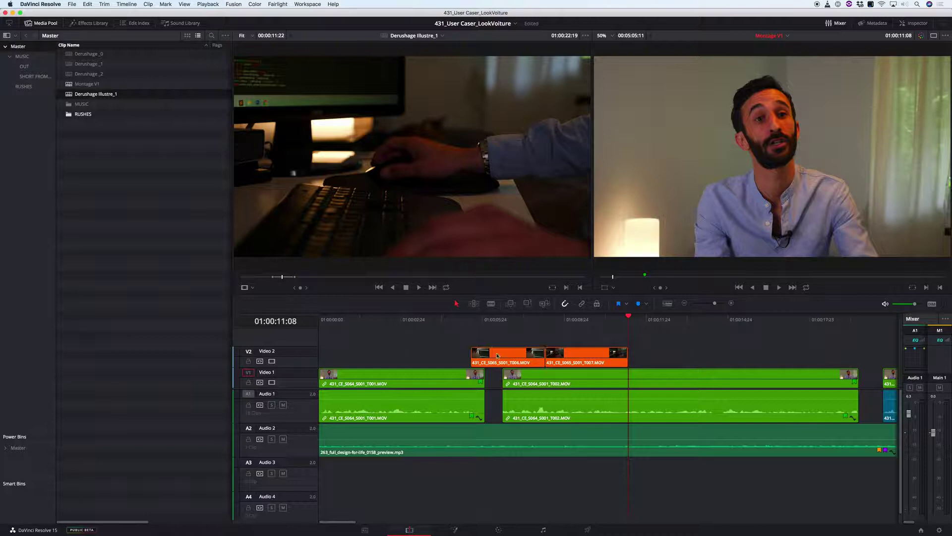
# Replay the edit from before T006 through to 01:00:13:02, and again from inside T007 to 01:00:12:00
pyautogui.moveTo(529, 327); pyautogui.dragTo(414, 322)
pyautogui.press('space')
pyautogui.press('space')
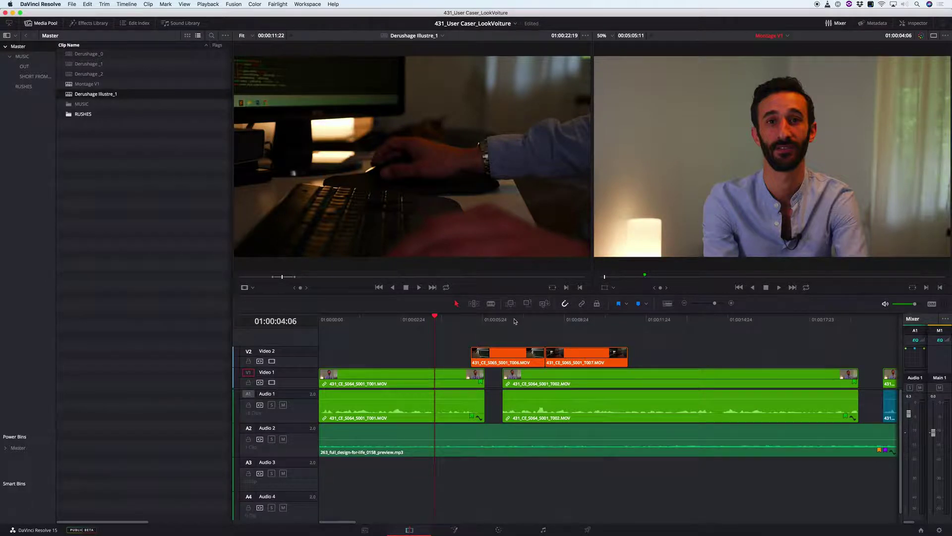
pyautogui.press('super+minus')
pyautogui.press('space')
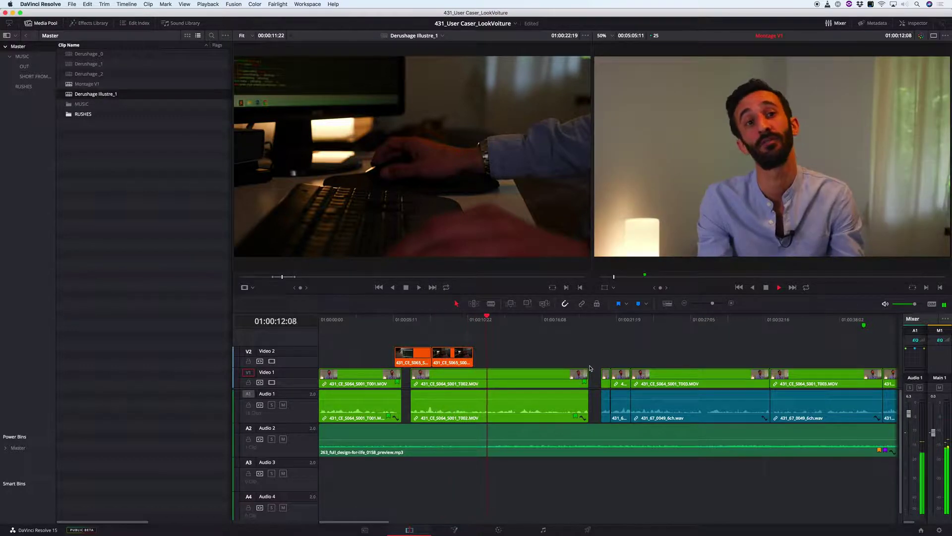
pyautogui.press('space')
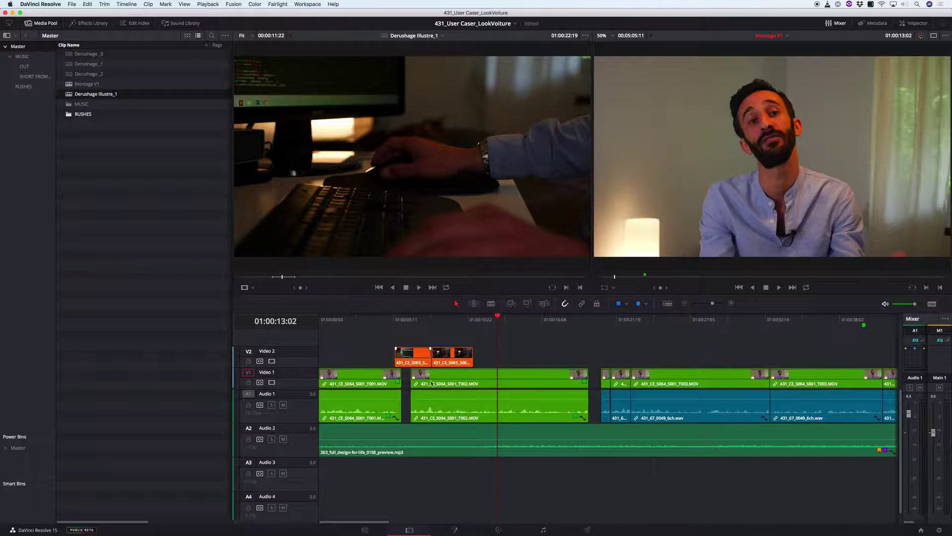
pyautogui.click(463, 321)
pyautogui.press('space')
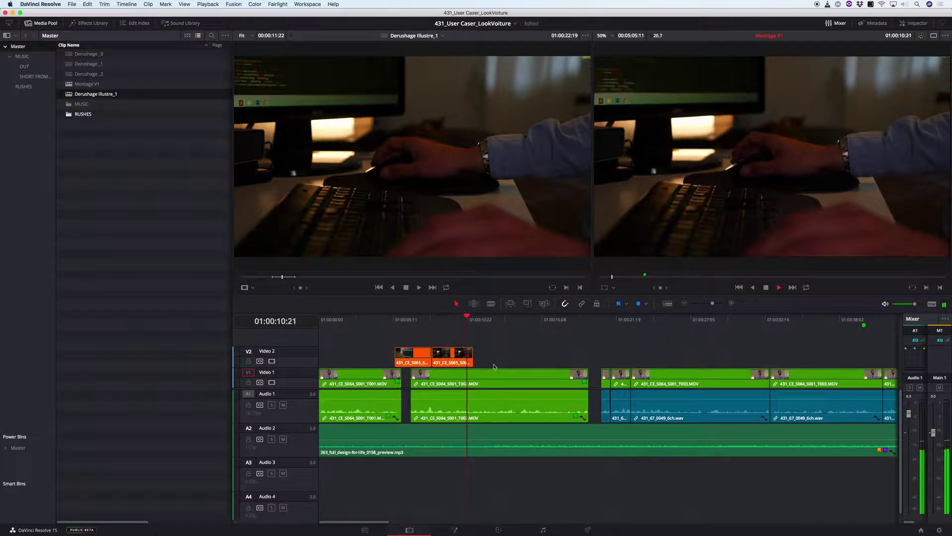
pyautogui.press('space')
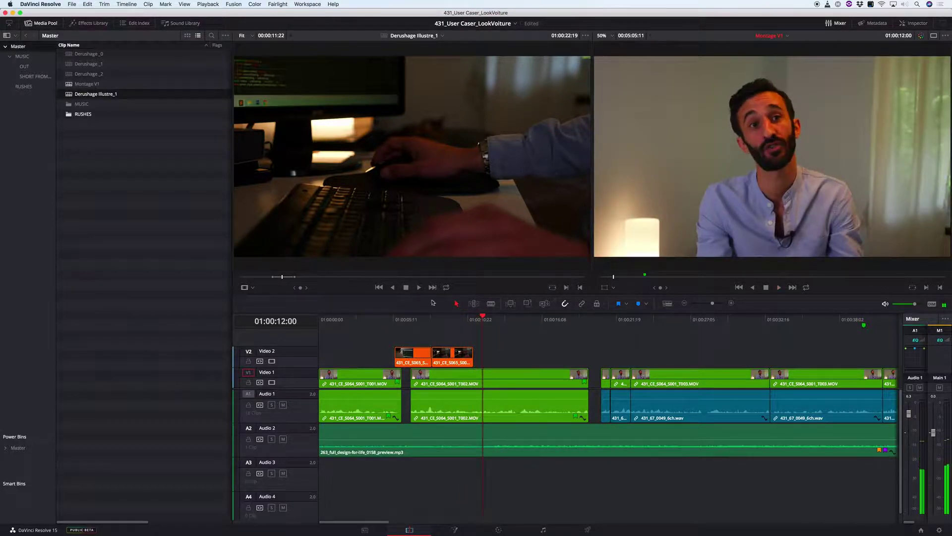
# Mark the man-in-profile shot at 01:00:31:00 in Derushage Illustre_1 and place it on Video 2 of Montage V1 at 01:00:11:08
pyautogui.click(377, 206)
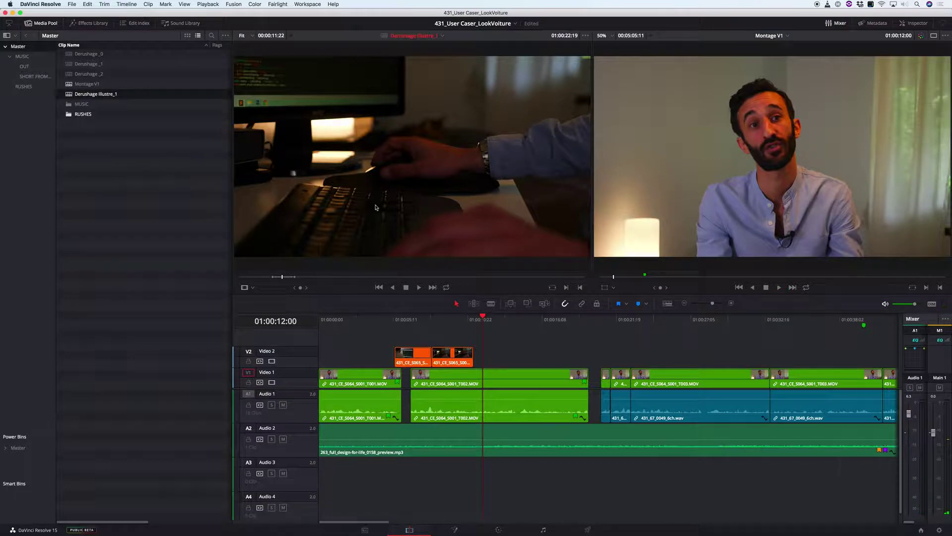
pyautogui.press('super+Page_Up')
pyautogui.moveTo(571, 321); pyautogui.dragTo(747, 330)
pyautogui.press('super+minus')
pyautogui.press('super+equal')
pyautogui.click(667, 320)
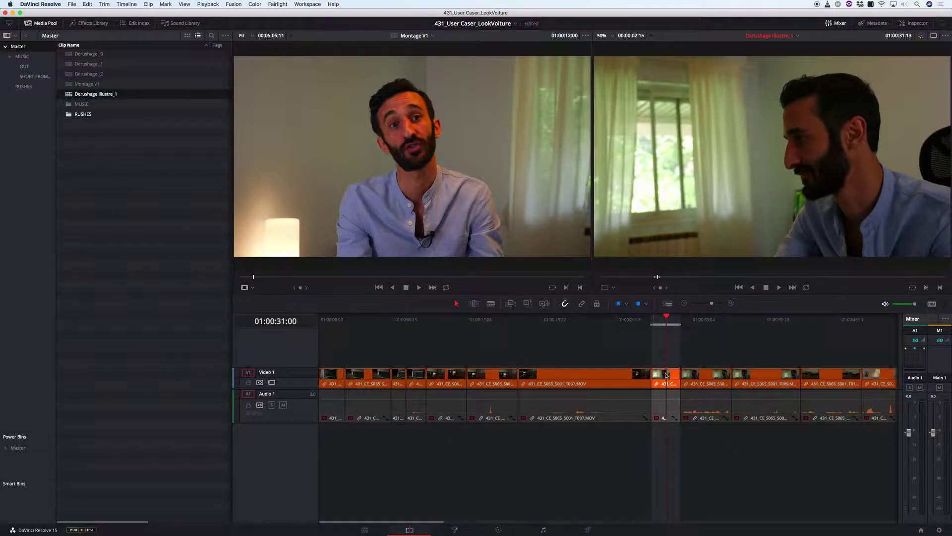
pyautogui.press('super+Page_Up')
pyautogui.click(527, 340)
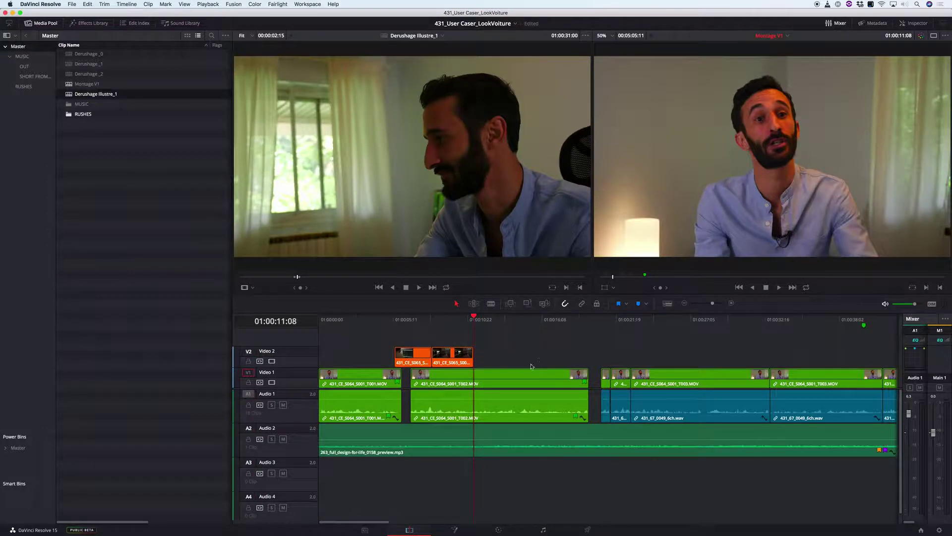
pyautogui.press('F12')
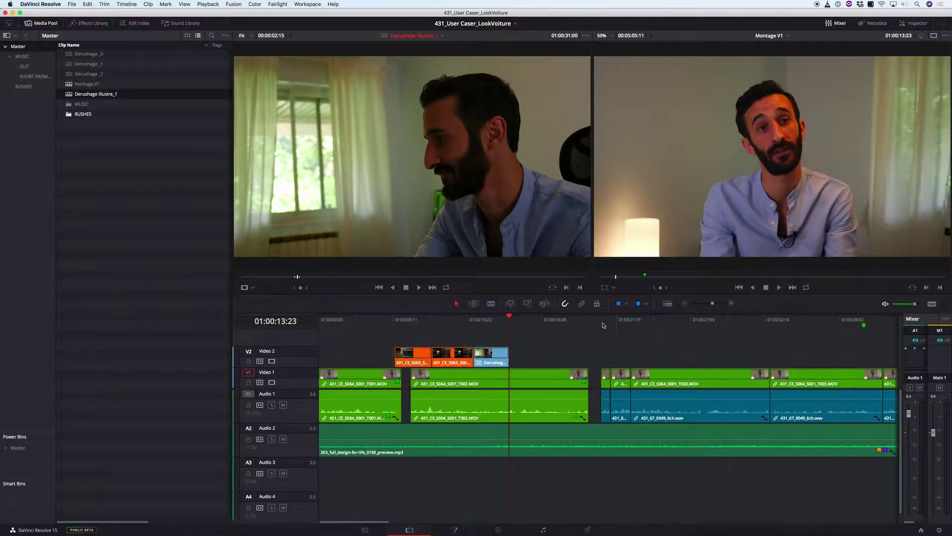
# Mark the cat shot at 01:00:43:00 in Derushage Illustre_1 and place it on Video 2 of Montage V1 at 01:00:13:23
pyautogui.press('super+Page_Up')
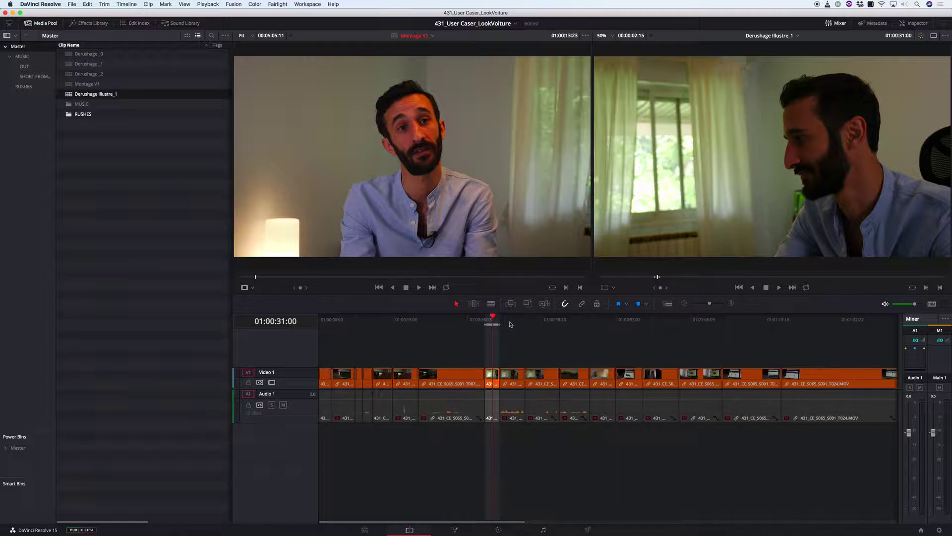
pyautogui.click(524, 320)
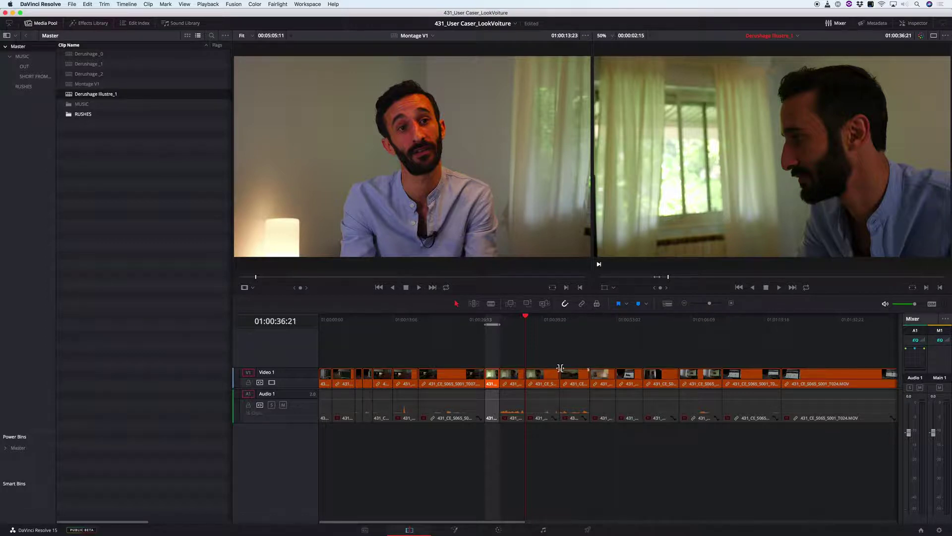
pyautogui.moveTo(545, 325); pyautogui.dragTo(567, 322)
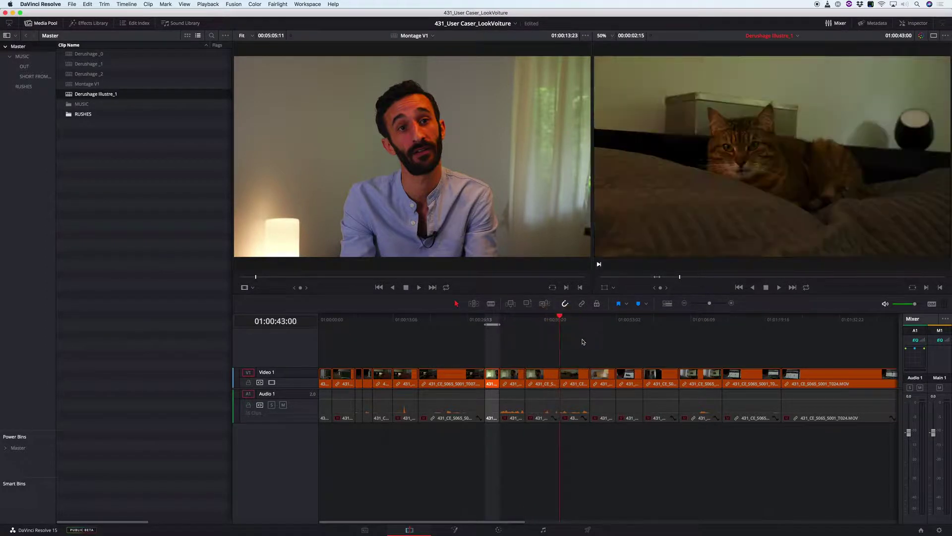
pyautogui.click(587, 370)
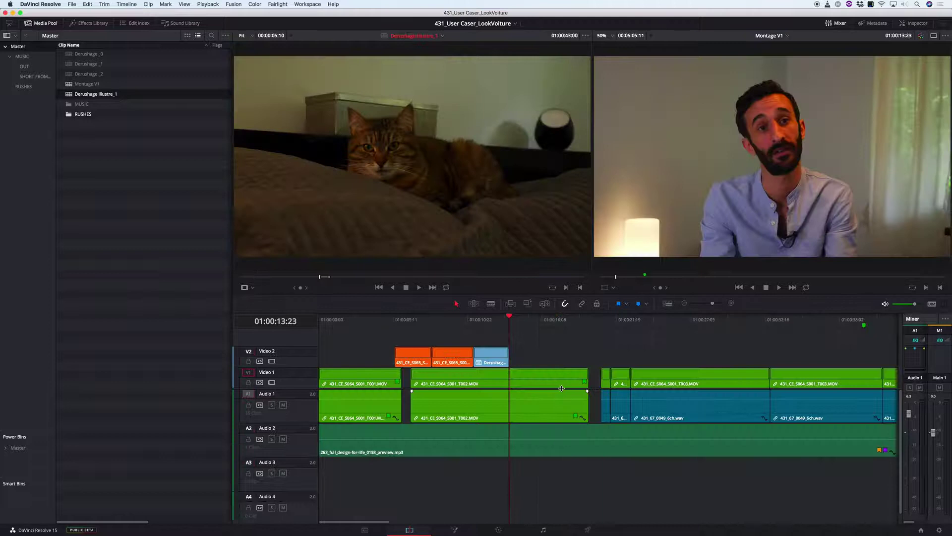
pyautogui.moveTo(547, 380); pyautogui.dragTo(575, 384)
pyautogui.press('super+z')
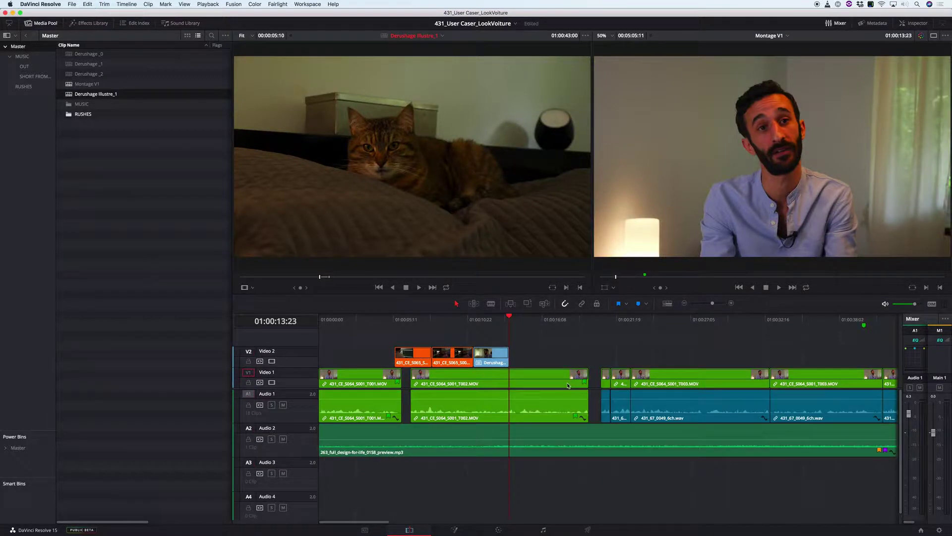
pyautogui.press('F12')
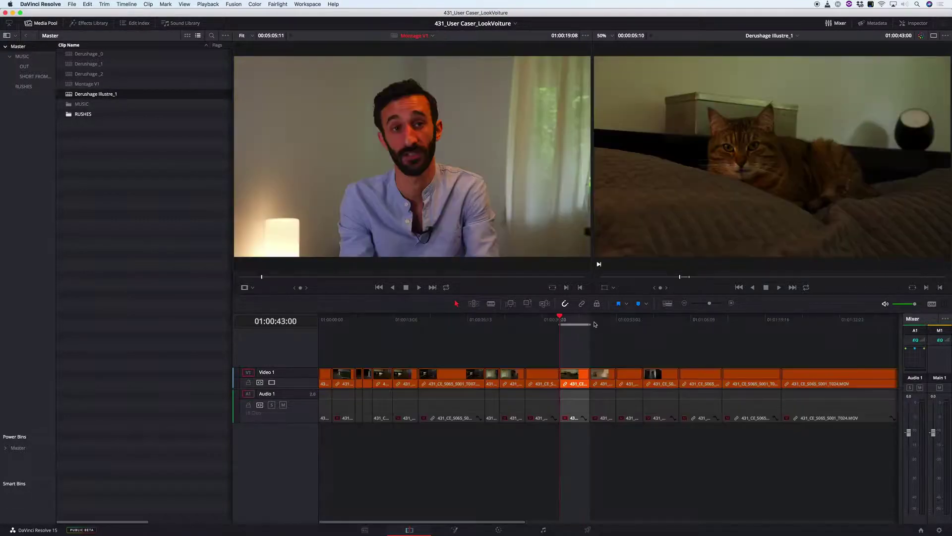
# Mark the shelf-and-lamp shot at 01:00:50:09 in Derushage Illustre_1 and locate its source clip in the media pool
pyautogui.click(606, 319)
pyautogui.moveTo(608, 320); pyautogui.dragTo(602, 324)
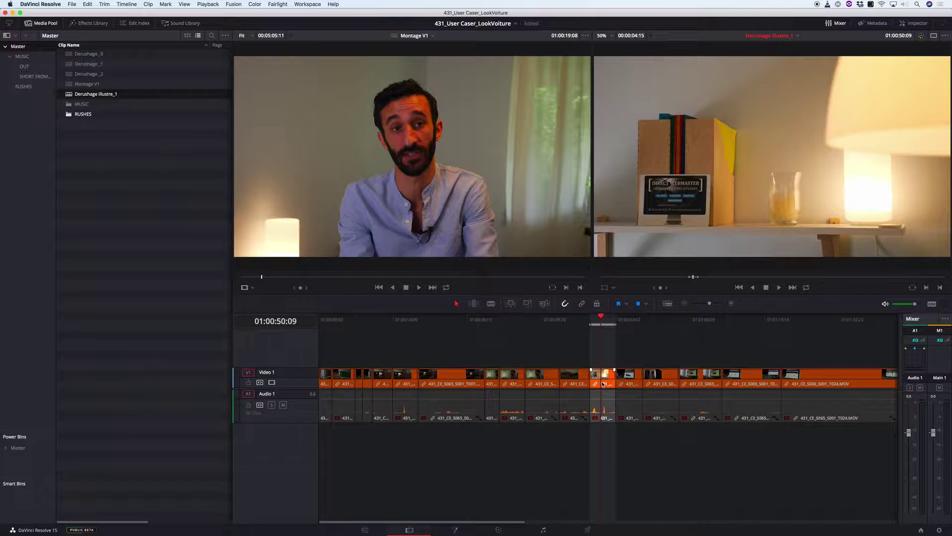
pyautogui.moveTo(607, 343); pyautogui.dragTo(606, 380)
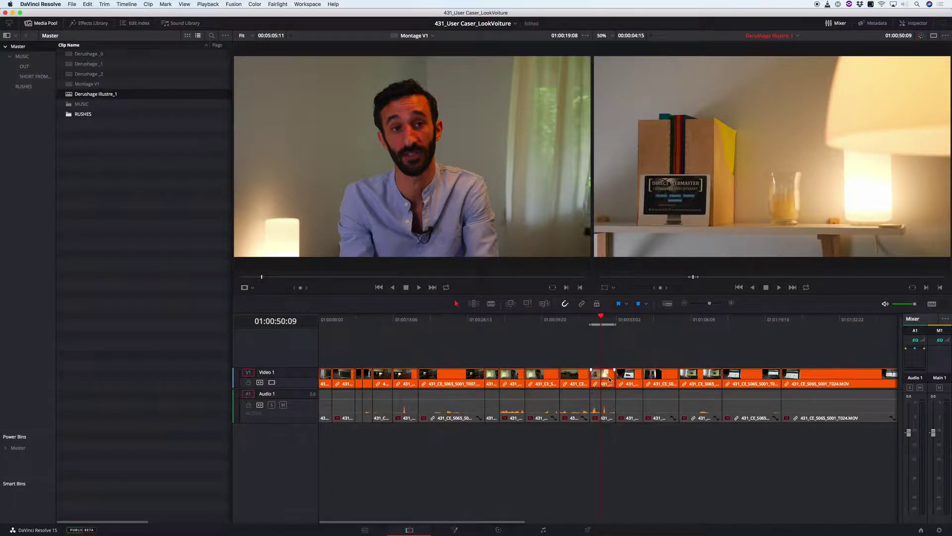
pyautogui.hotkey('alt', 'f')
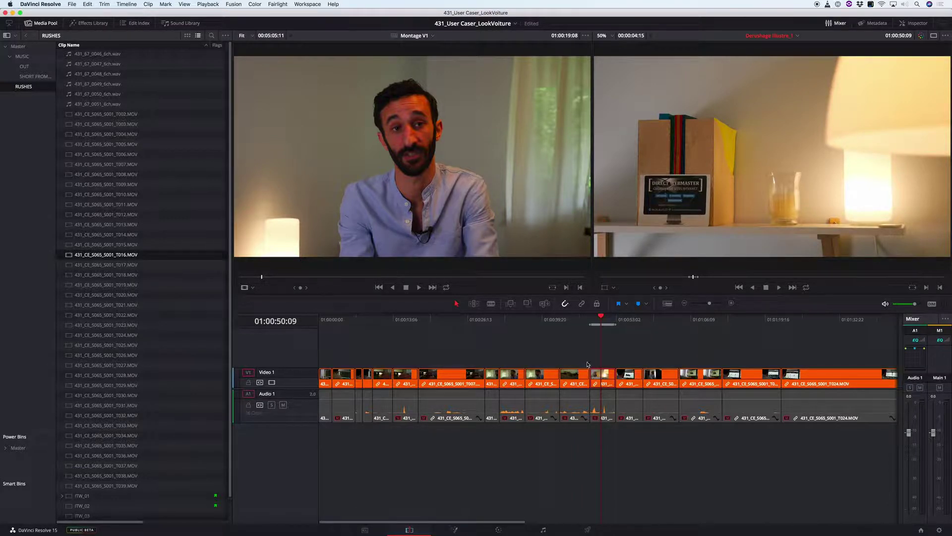
pyautogui.hotkey('shift', 'v')
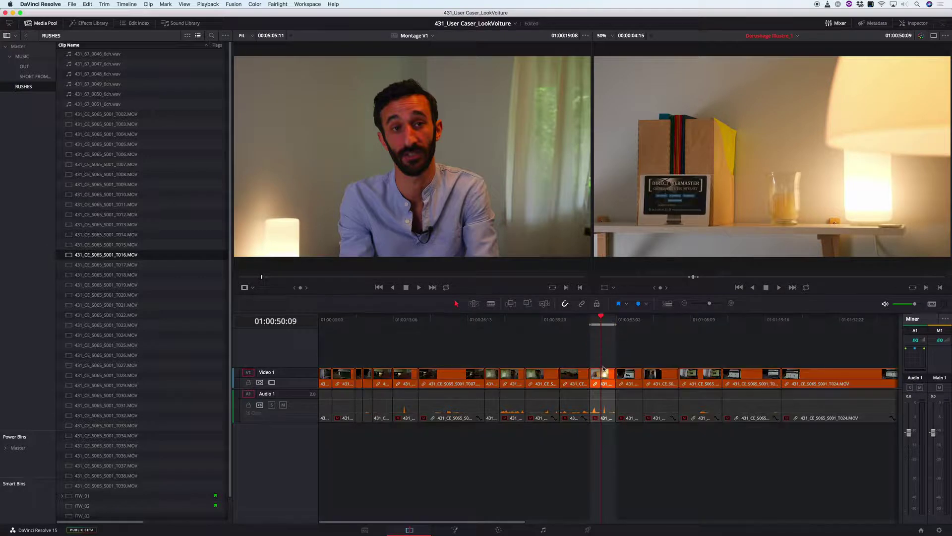
# Return to Montage V1 and decompose the nested Derushage Illustre_1 clips on Video 2 into their source clips
pyautogui.hotkey('ctrl', 'pageup')
pyautogui.click(505, 341)
pyautogui.moveTo(518, 352); pyautogui.dragTo(558, 377)
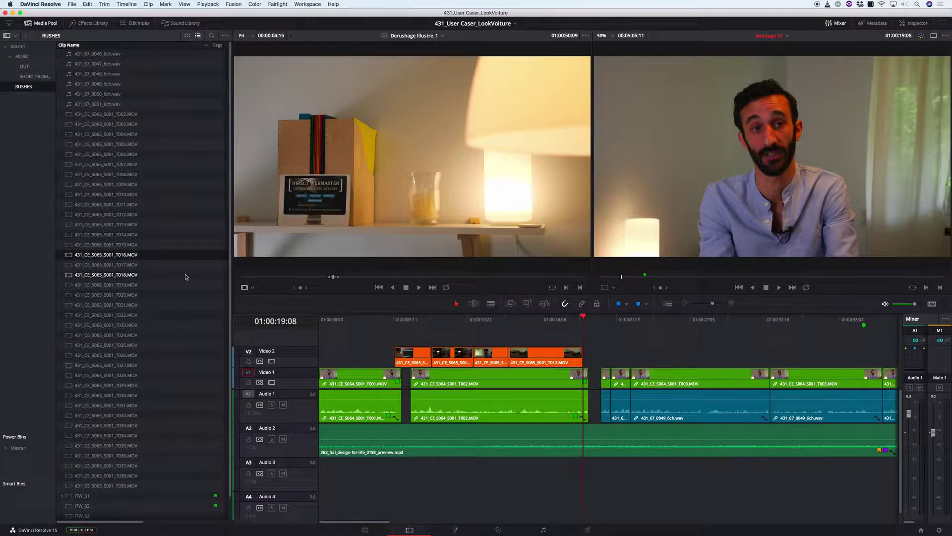
# Give the source clip 431_CE_S065_S001_T016.MOV in the RUSHES bin a cyan flag
pyautogui.rightClick(153, 257)
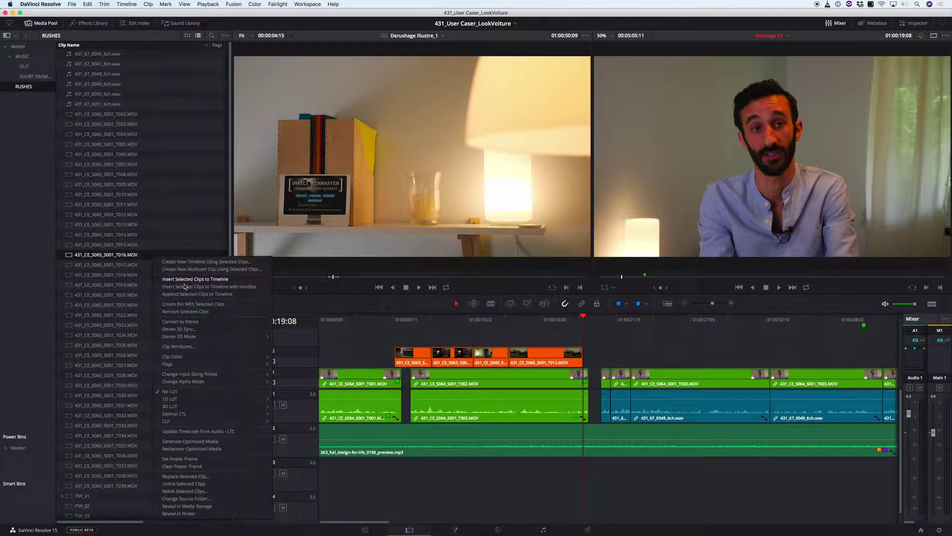
pyautogui.moveTo(171, 364)
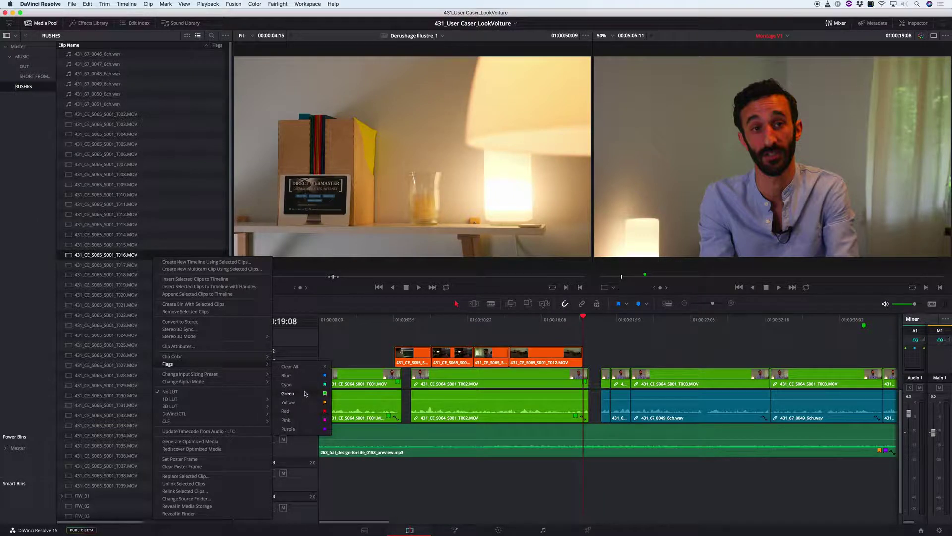
pyautogui.click(306, 386)
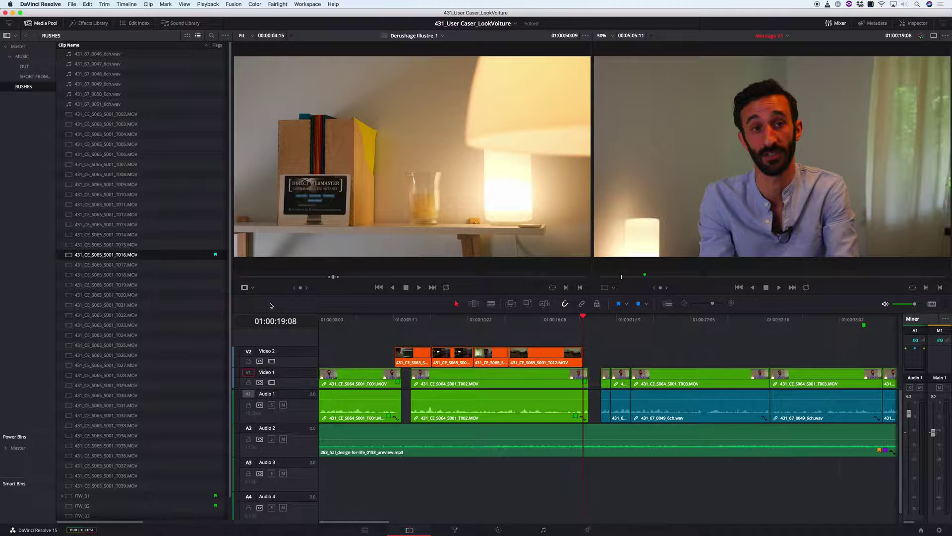
# Set the video frame rate of 431_CE_S065_S001_T016.MOV to 25 in its clip attributes
pyautogui.rightClick(187, 258)
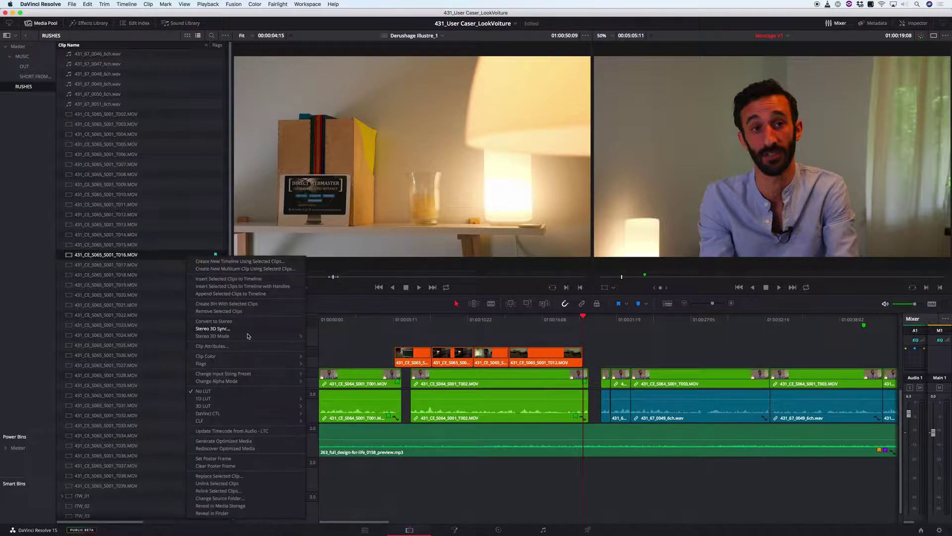
pyautogui.click(272, 348)
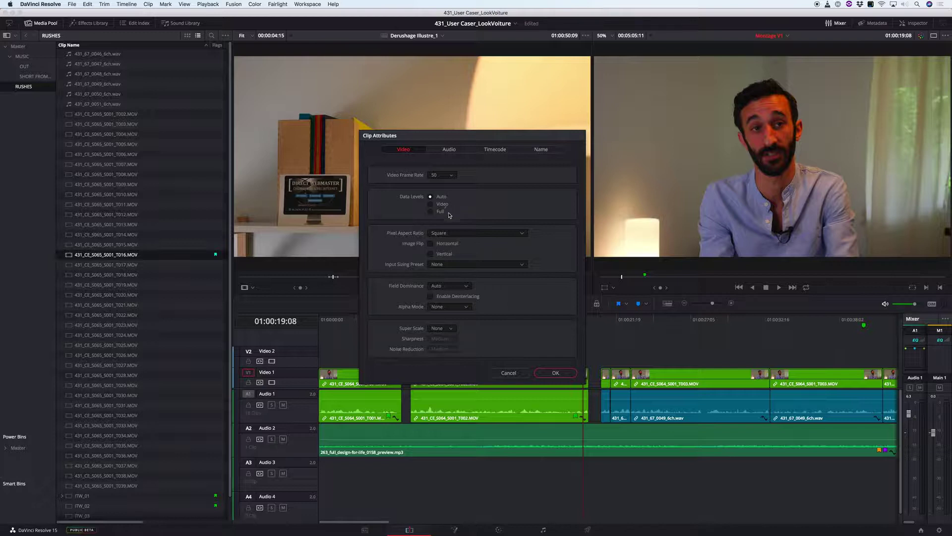
pyautogui.click(444, 178)
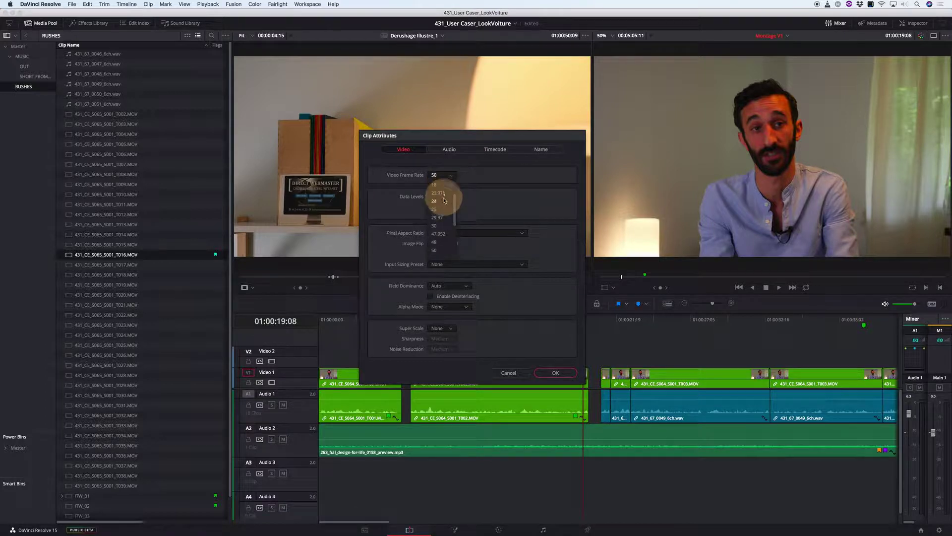
pyautogui.click(442, 197)
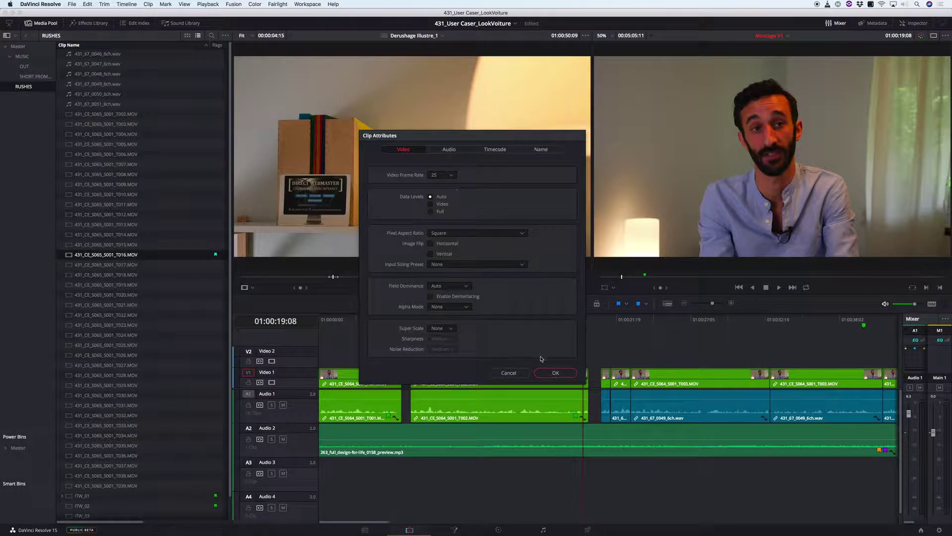
pyautogui.click(555, 373)
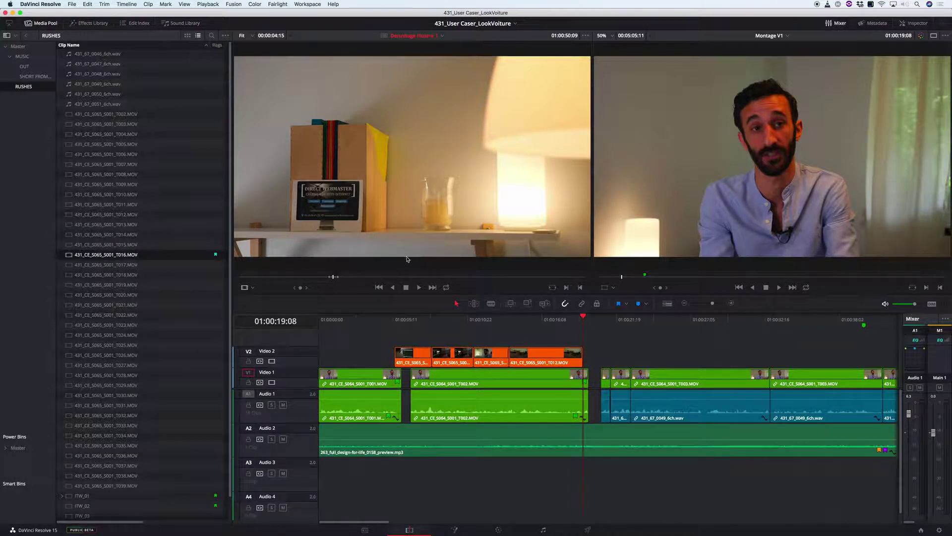
# Try the shelf-and-lamp shot from Derushage Illustre_1 on Video 2 at 01:00:19:08, play it, and delete it
pyautogui.moveTo(374, 194); pyautogui.dragTo(582, 361)
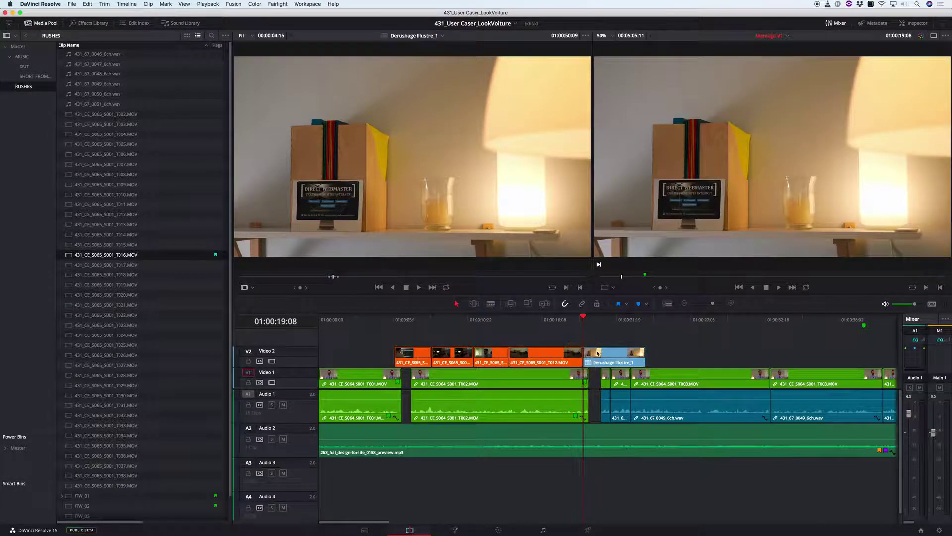
pyautogui.click(591, 318)
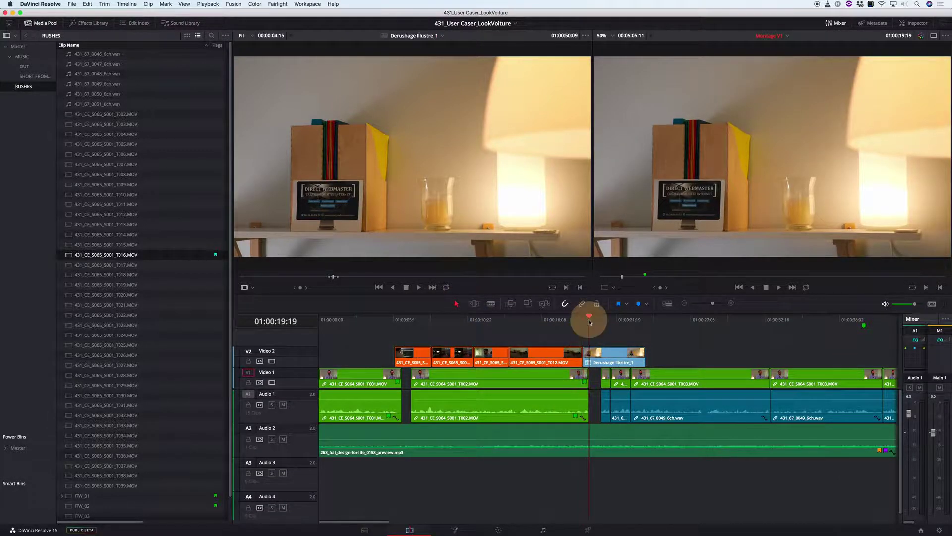
pyautogui.press('space')
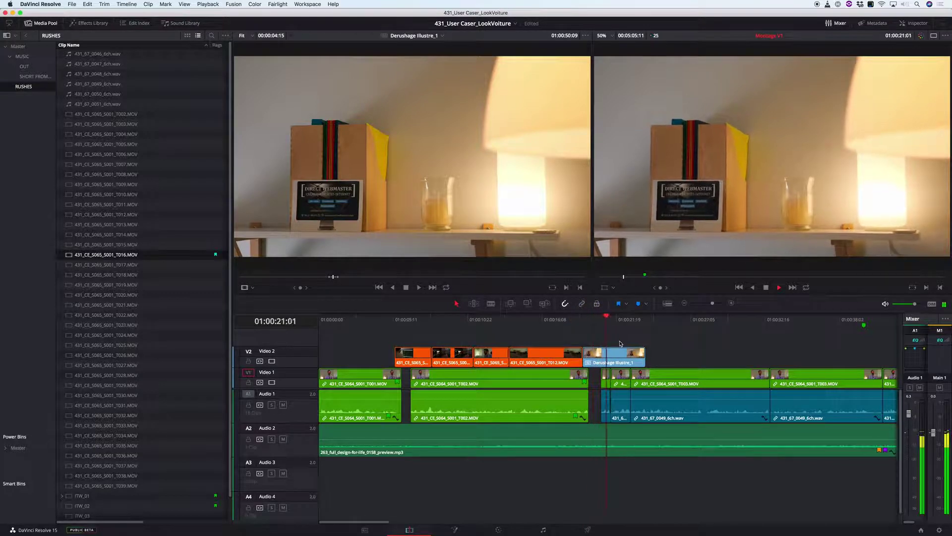
pyautogui.press('space')
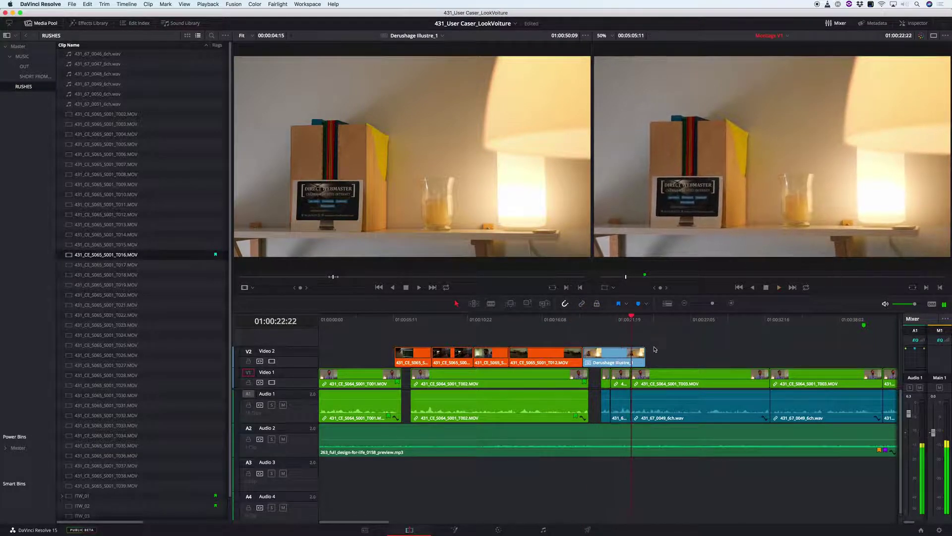
pyautogui.click(619, 353)
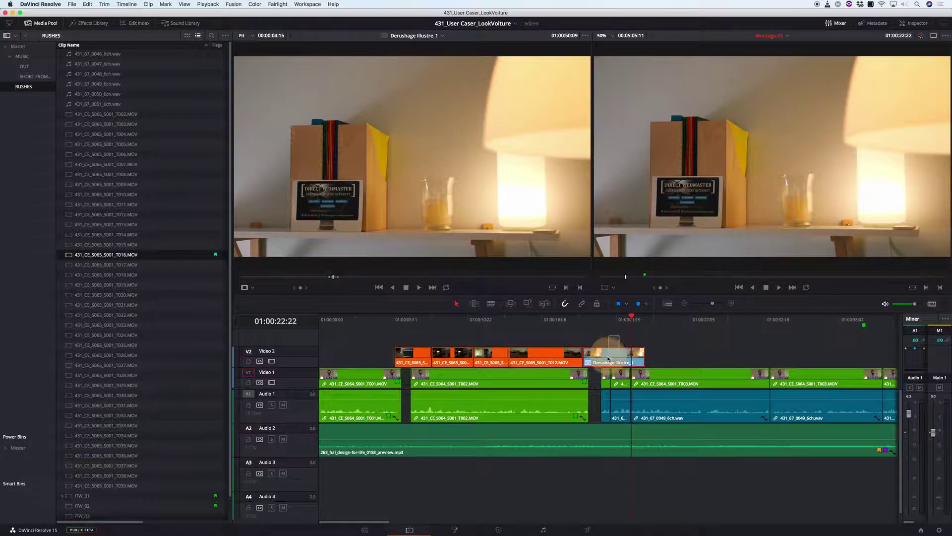
pyautogui.press('Delete')
# Load 431_CE_S065_S001_T016.MOV in the source viewer and mark an In point on the steady shelf-and-lamp shot at about 10:35:33
pyautogui.doubleClick(177, 254)
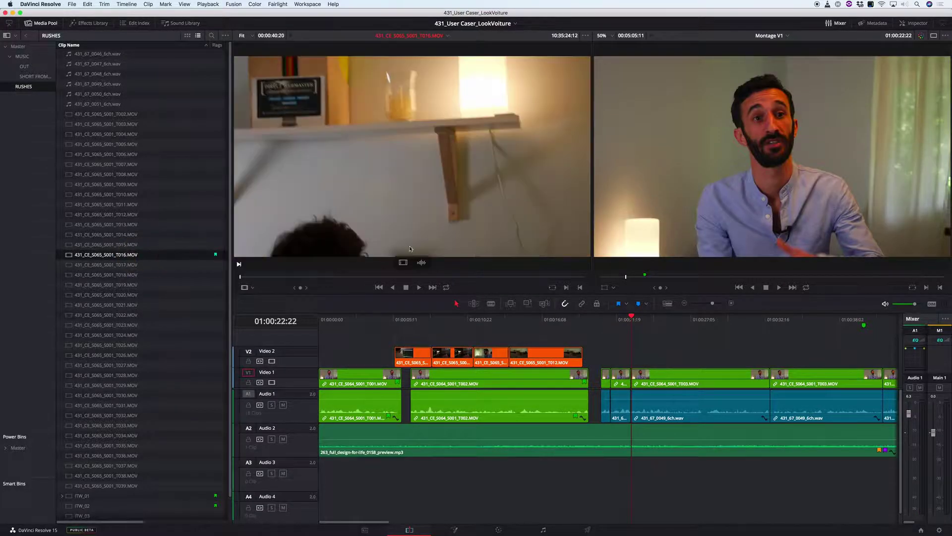
pyautogui.click(250, 278)
pyautogui.press('space')
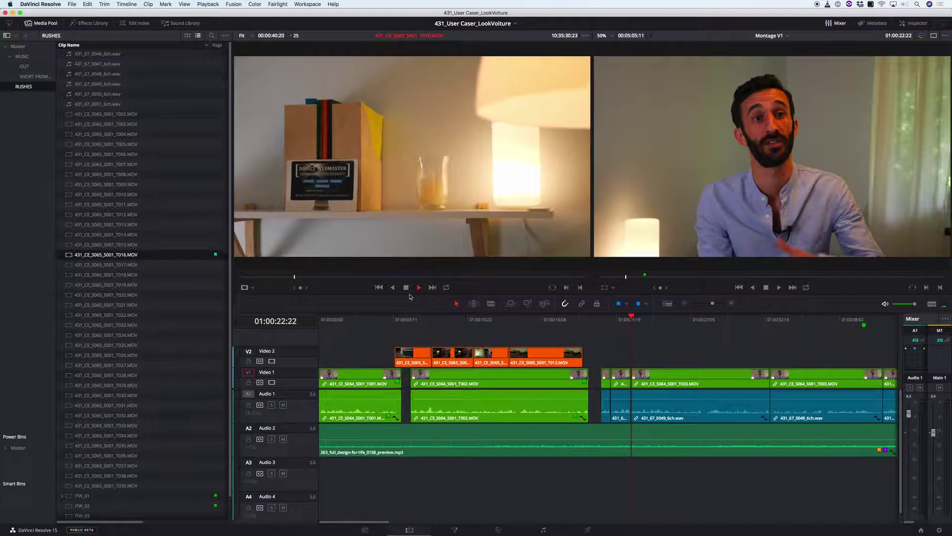
pyautogui.press('space')
pyautogui.press('space')
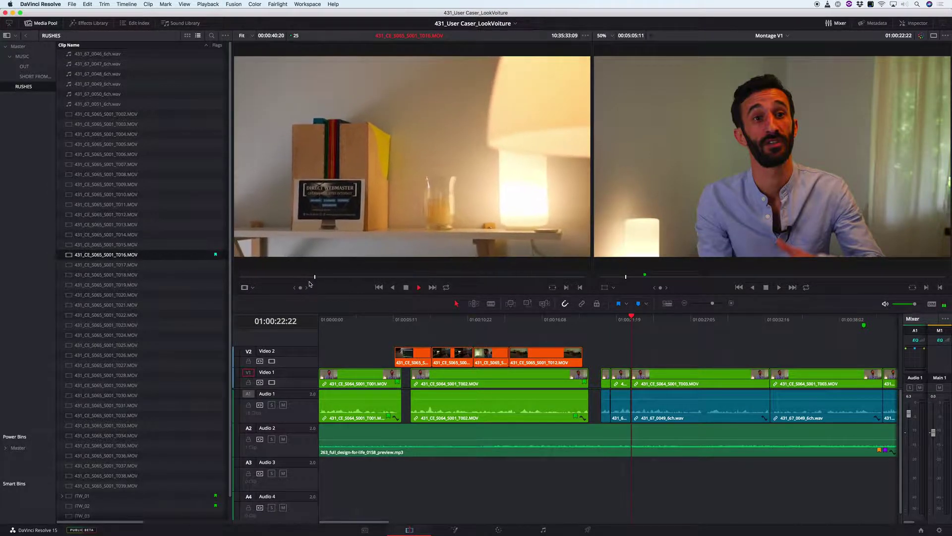
pyautogui.press('j')
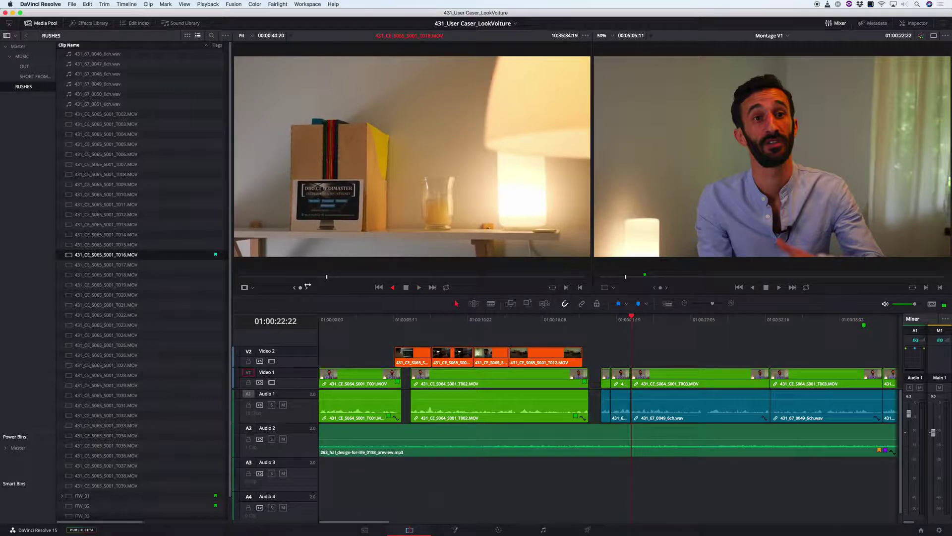
pyautogui.press('i')
# Mark the T016 Out point at 10:35:35:12 and place the video on Video 2, ending level with the T002 interview clip
pyautogui.press('l')
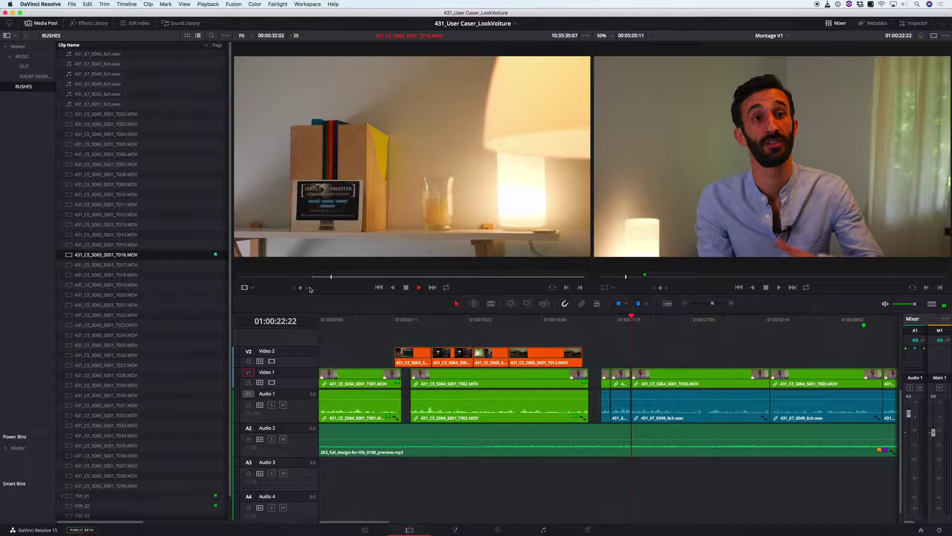
pyautogui.press('j')
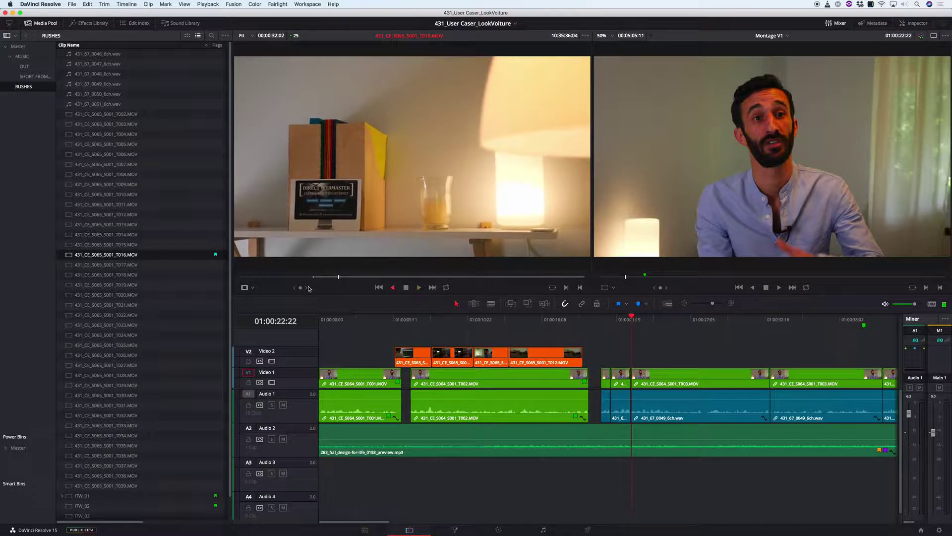
pyautogui.press('k')
pyautogui.press('o')
pyautogui.moveTo(403, 262); pyautogui.dragTo(570, 359)
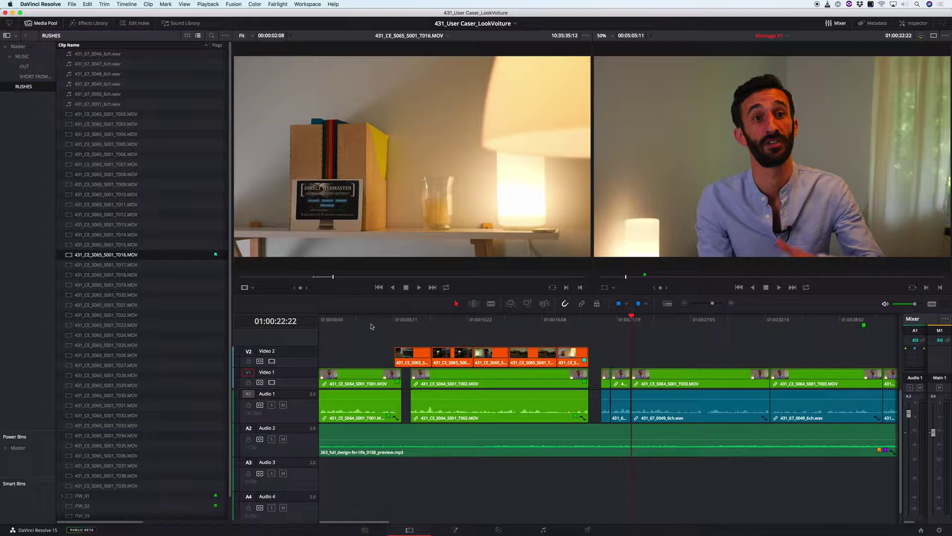
# Play Montage V1 from its start and replay the Video 2 cuts around the cat shot to judge their timing
pyautogui.press('Home')
pyautogui.press('space')
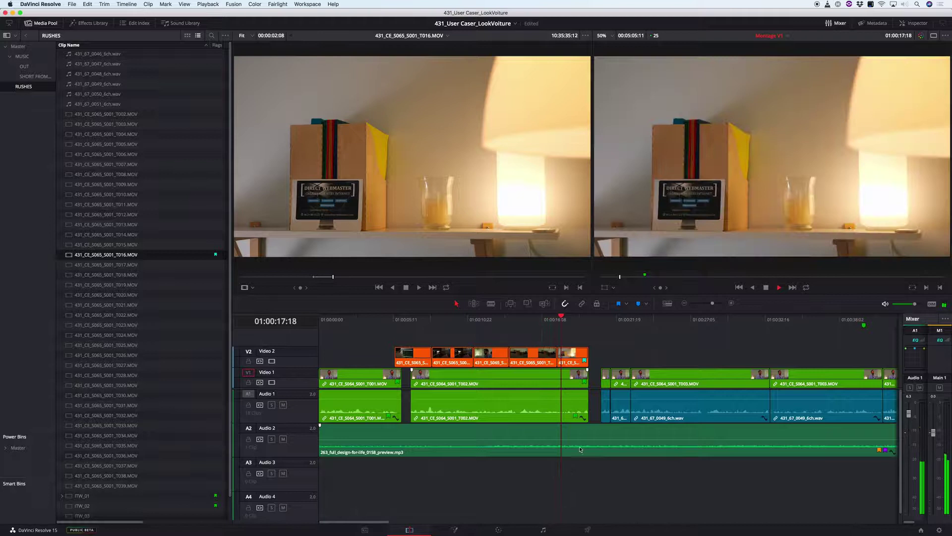
pyautogui.press('space')
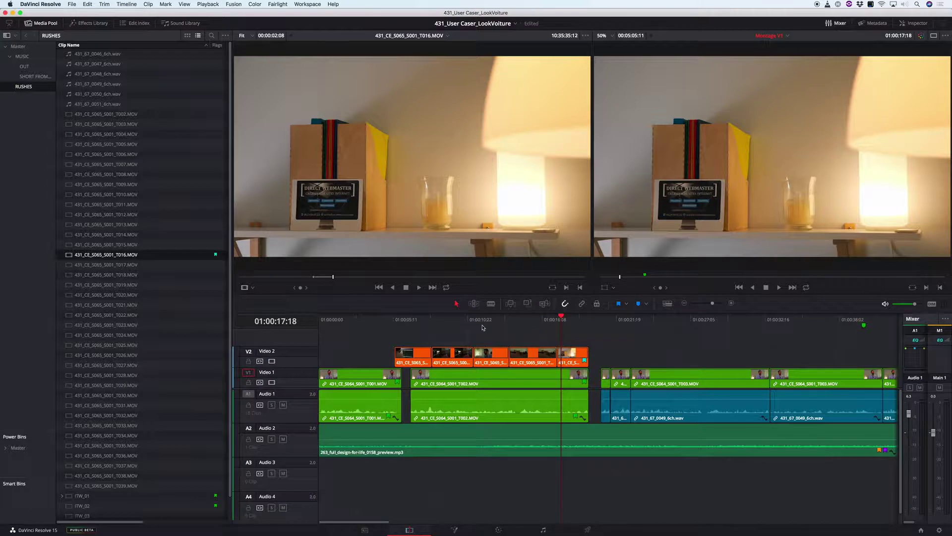
pyautogui.click(453, 319)
pyautogui.press('space')
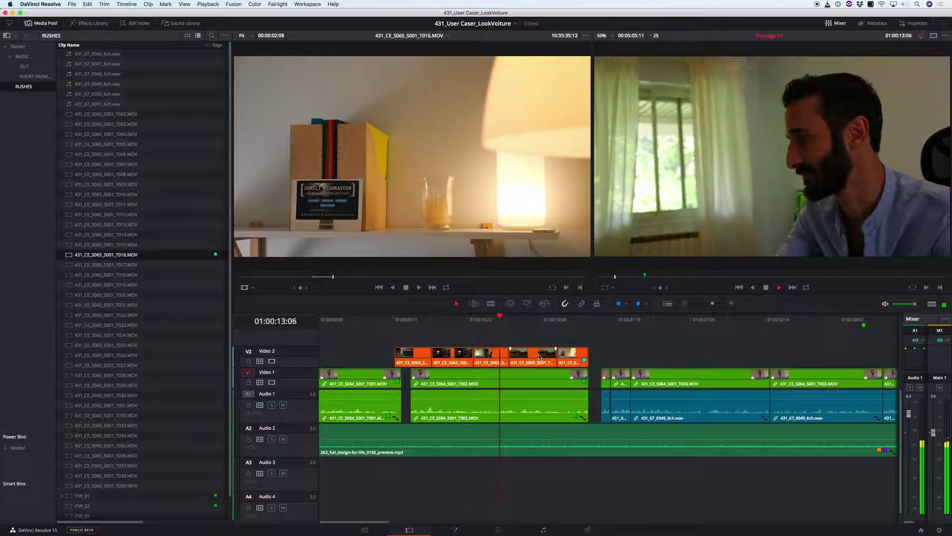
pyautogui.press('space')
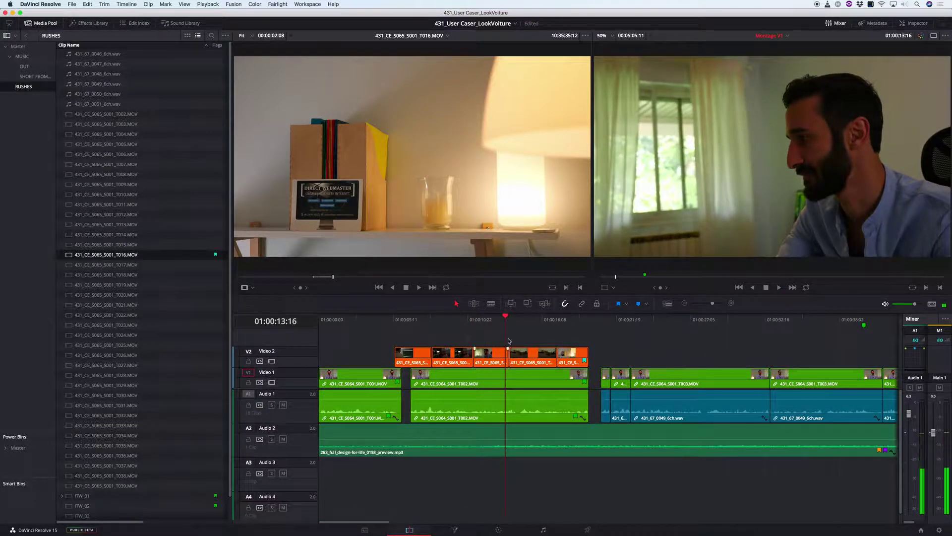
pyautogui.click(497, 319)
pyautogui.press('space')
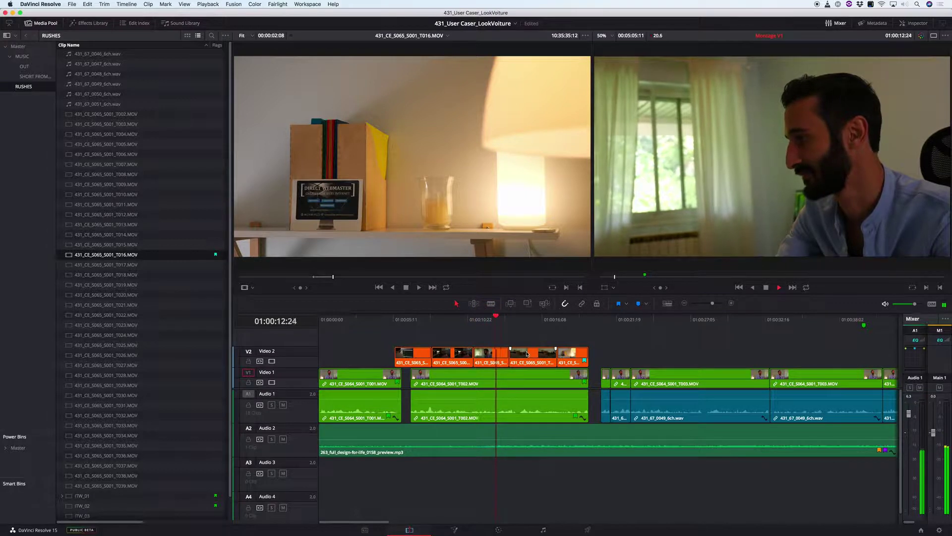
pyautogui.press('space')
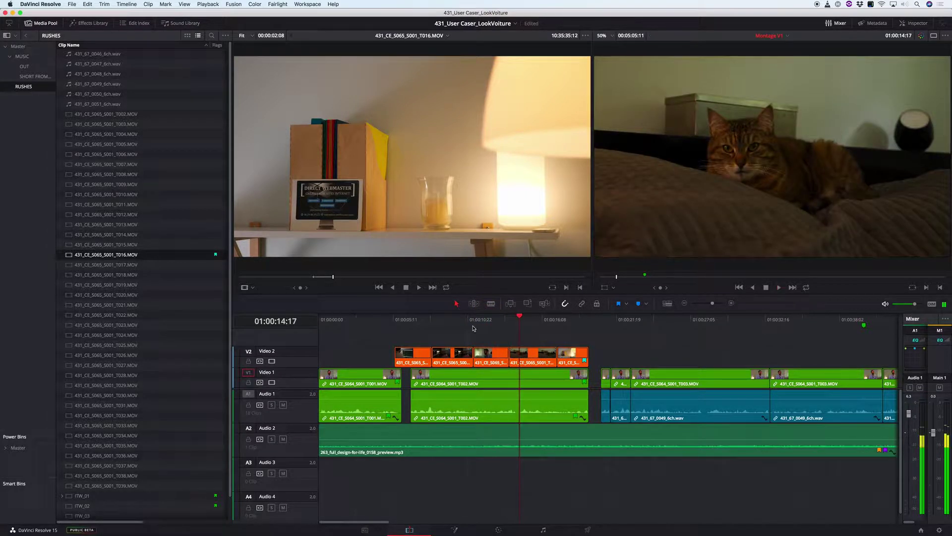
pyautogui.click(490, 437)
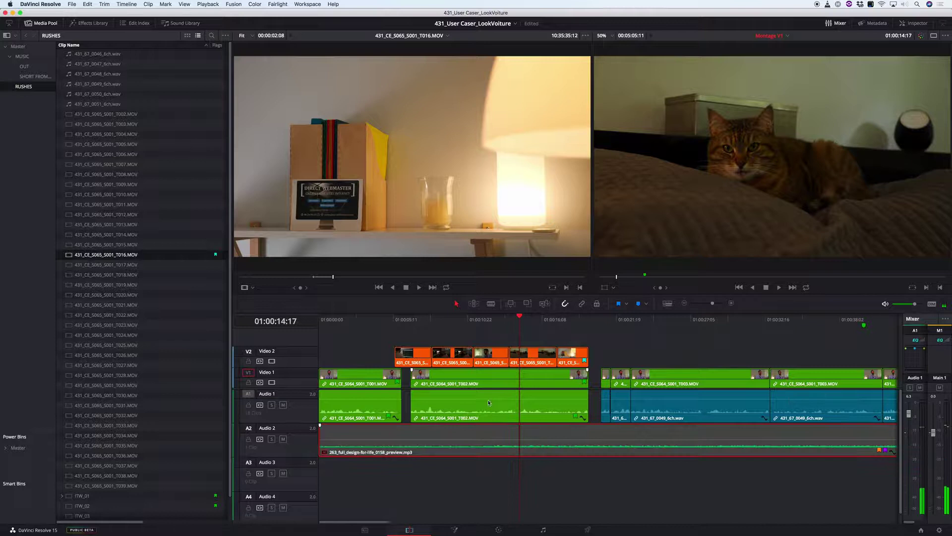
pyautogui.click(384, 320)
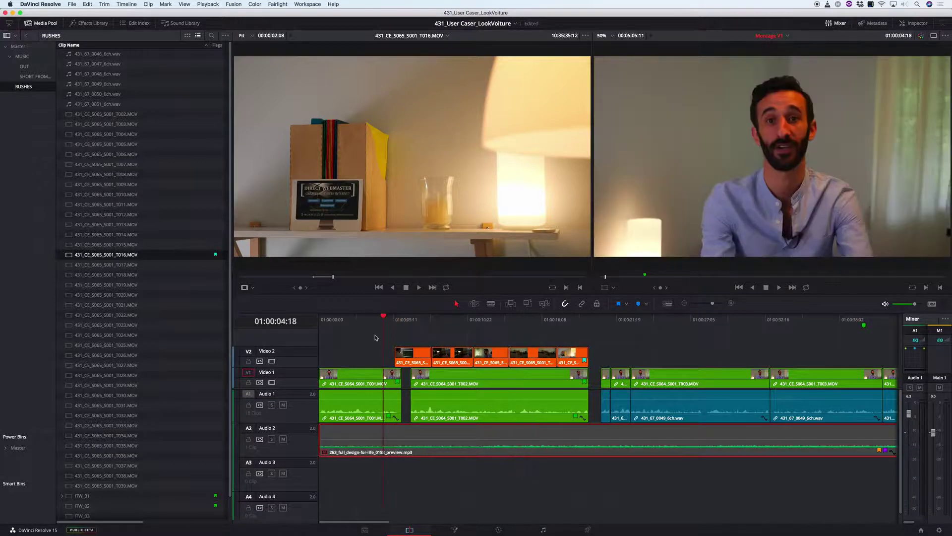
pyautogui.press('space')
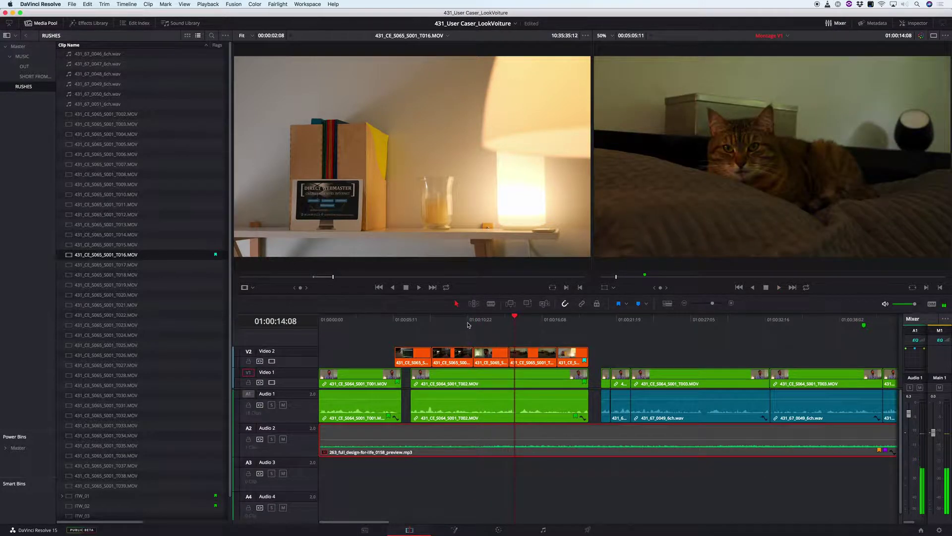
# Move the T016 shelf-and-lamp clip on Video 2 to start at 01:00:15:18, shortening the end of the cat shot
pyautogui.click(469, 324)
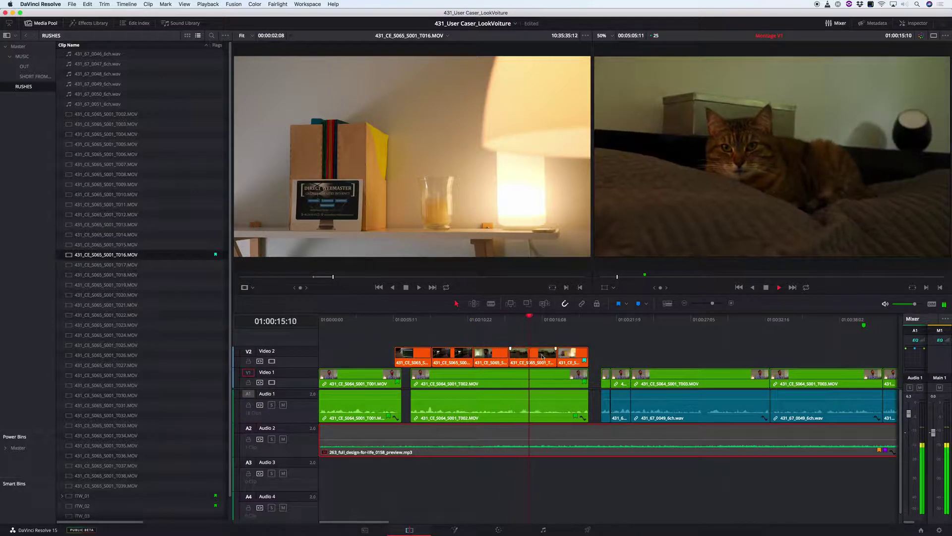
pyautogui.press('space')
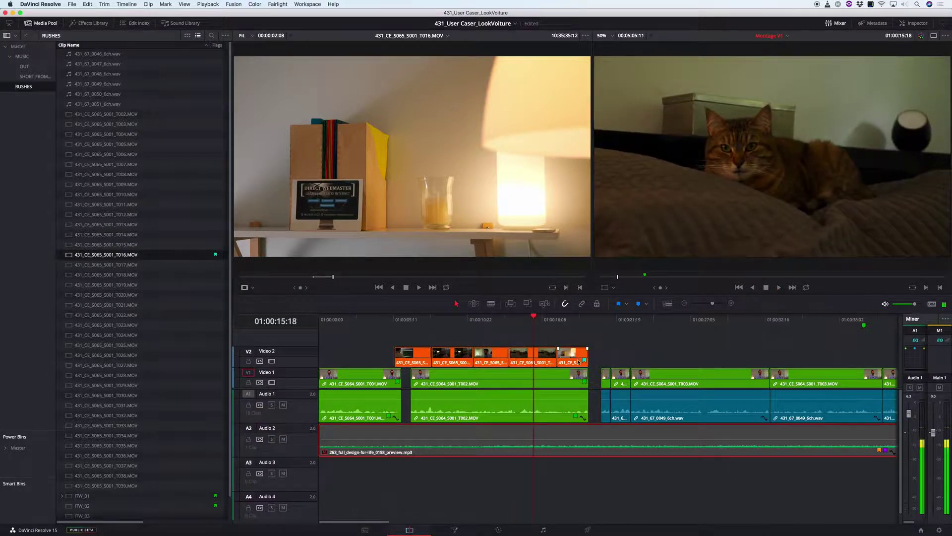
pyautogui.hotkey('shift', ']')
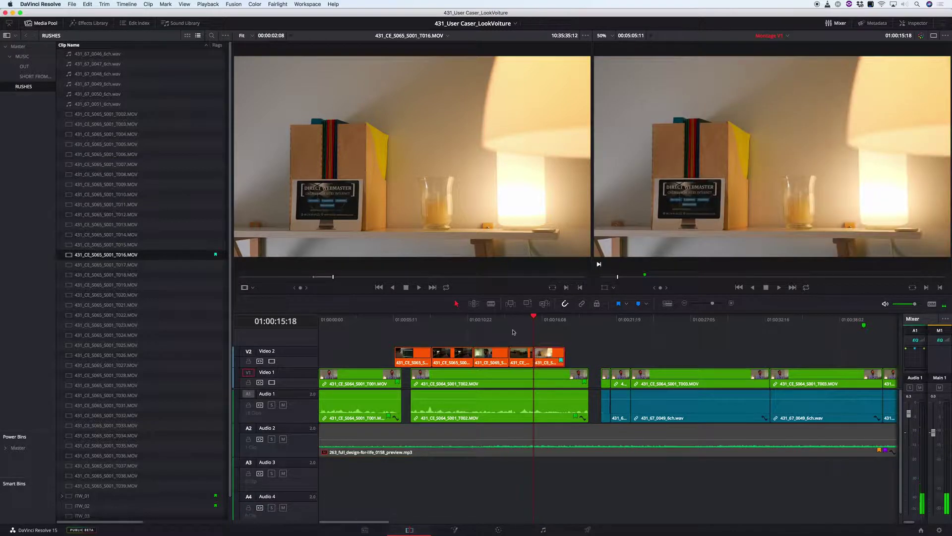
# Play on to 01:00:23:17 and shift the cat and shelf-and-lamp clips later on Video 2, over the gap after the T002 interview clip
pyautogui.click(496, 323)
pyautogui.press('space')
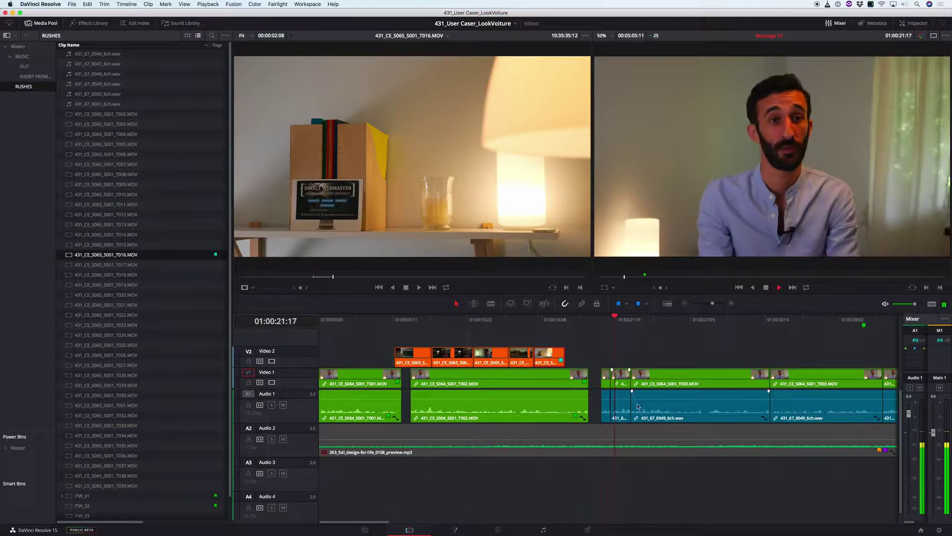
pyautogui.press('space')
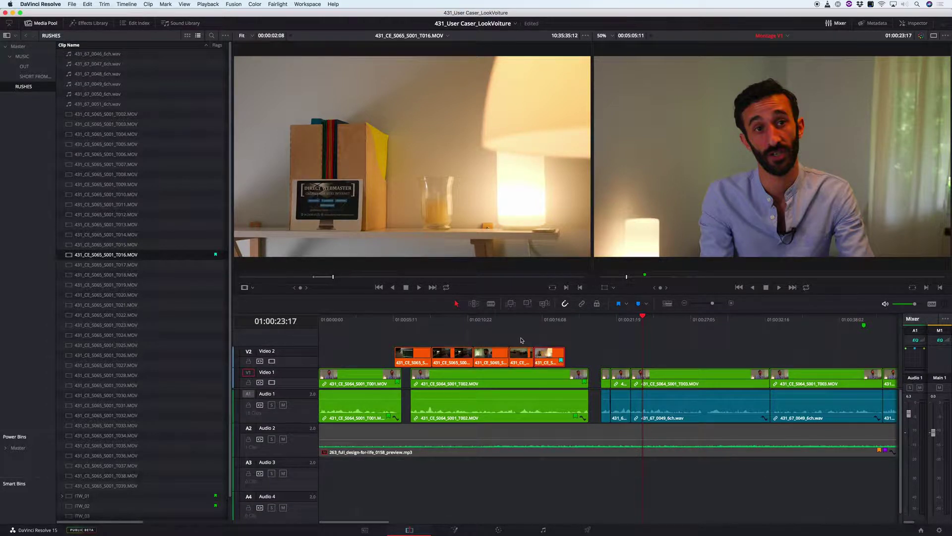
pyautogui.moveTo(547, 358); pyautogui.dragTo(604, 360)
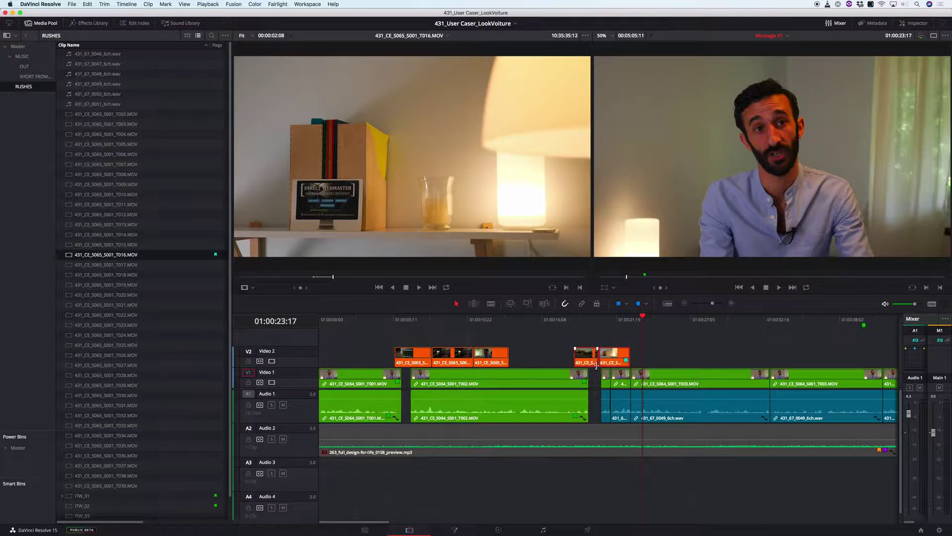
# Play Montage V1 from about 01:00:11:08 to review the interview passage left uncovered before the moved cat shot
pyautogui.click(475, 322)
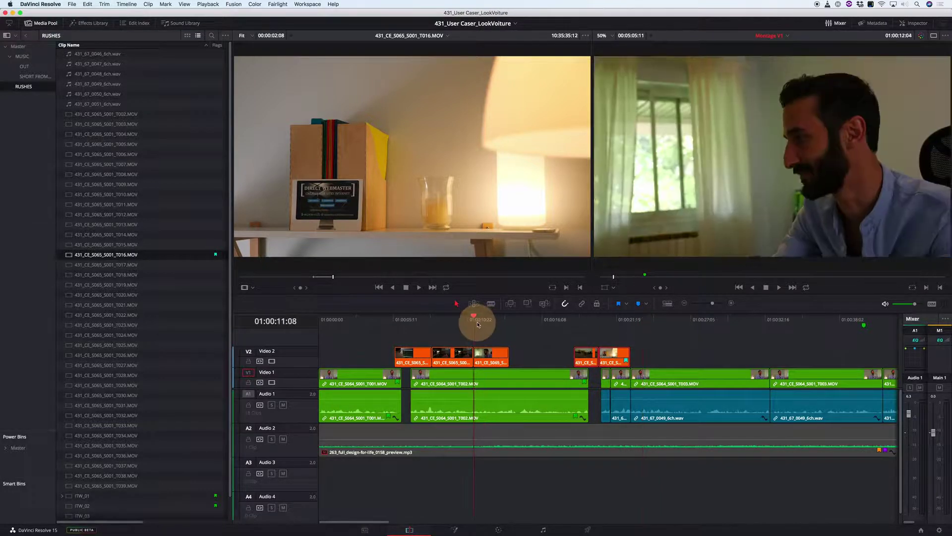
pyautogui.press('space')
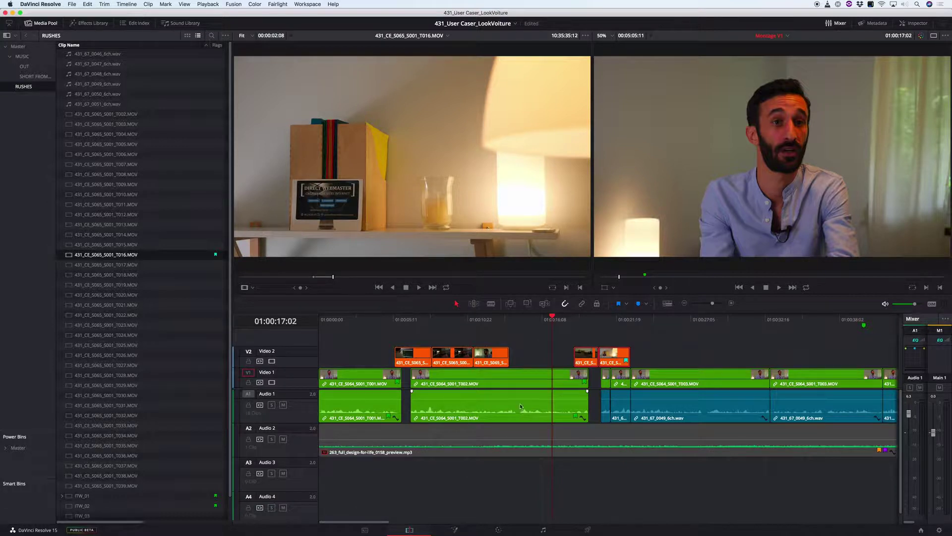
pyautogui.click(519, 329)
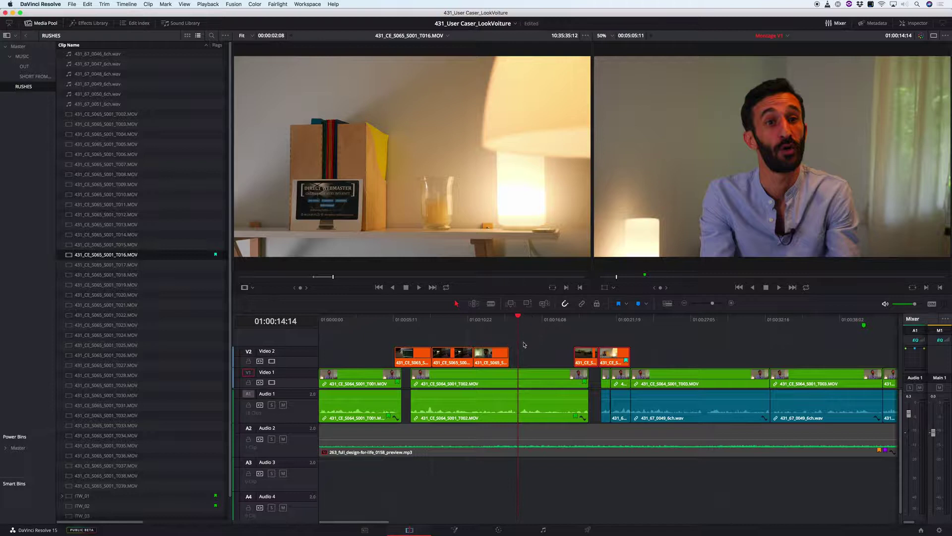
# Play Montage V1 from 01:00:14:14 through the cat and shelf-and-lamp shots to 01:00:23:08 to check their new timing
pyautogui.press('space')
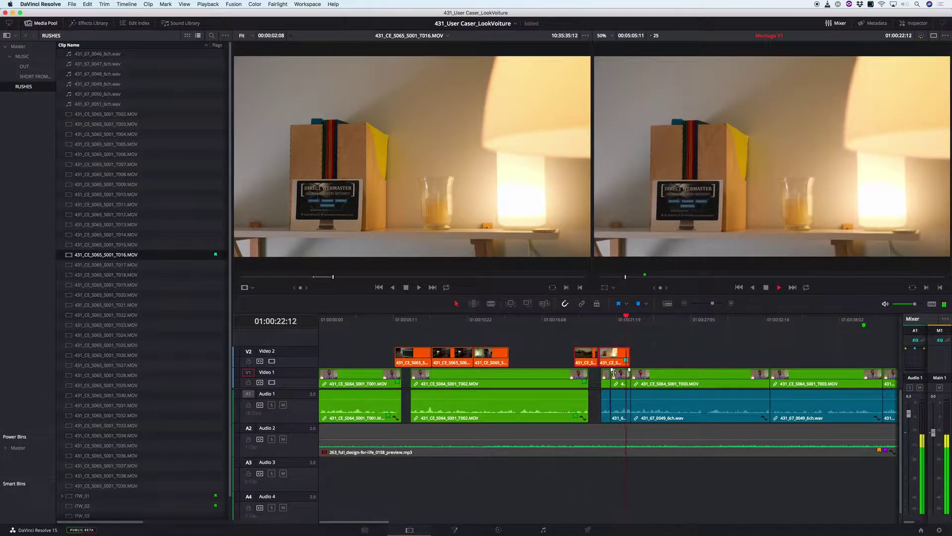
pyautogui.press('space')
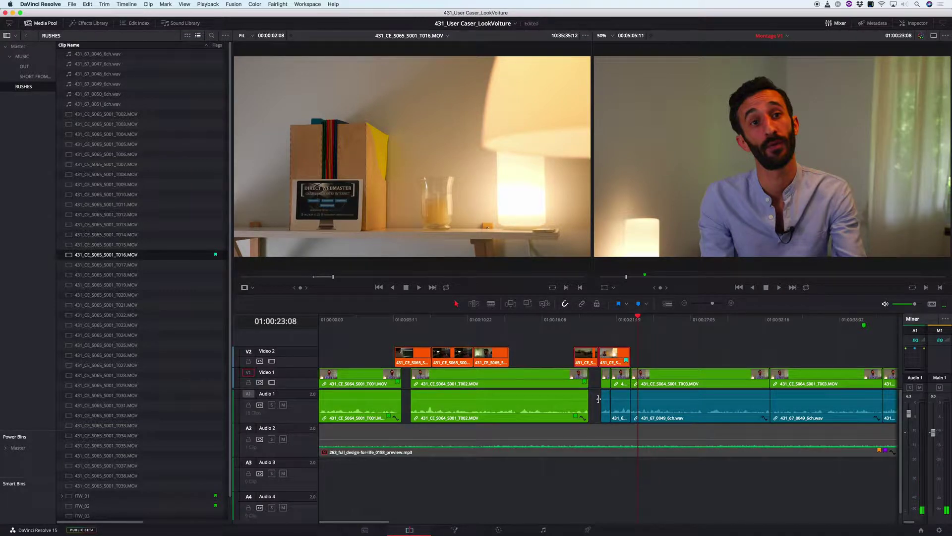
pyautogui.click(530, 455)
pyautogui.click(599, 497)
# Load the Derushage Illustre_1 timeline as source at the cat shot and swap it with Montage V1 to work in it
pyautogui.click(479, 209)
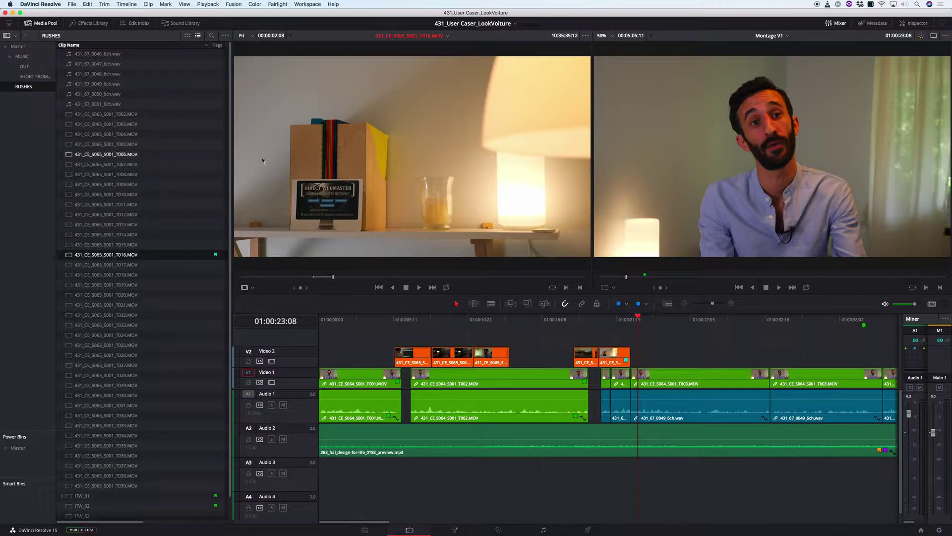
pyautogui.click(427, 36)
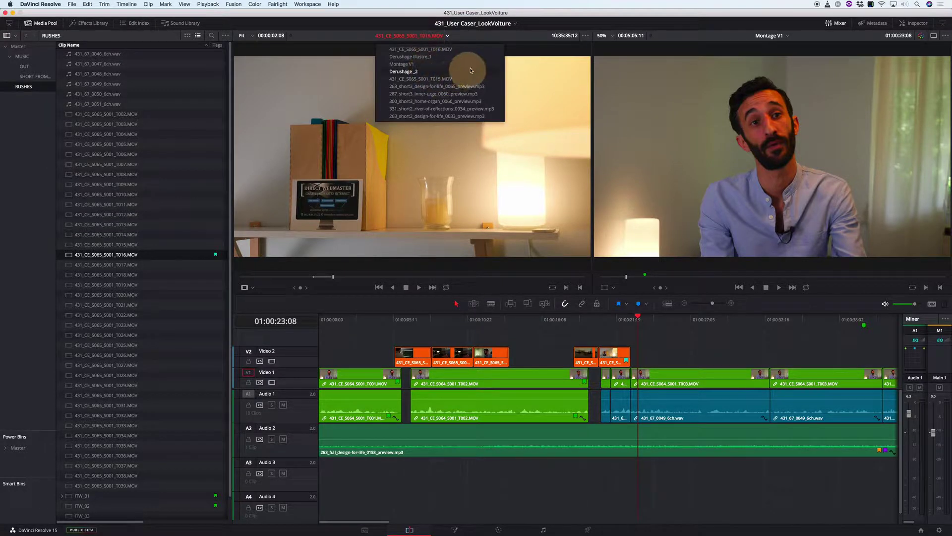
pyautogui.click(477, 57)
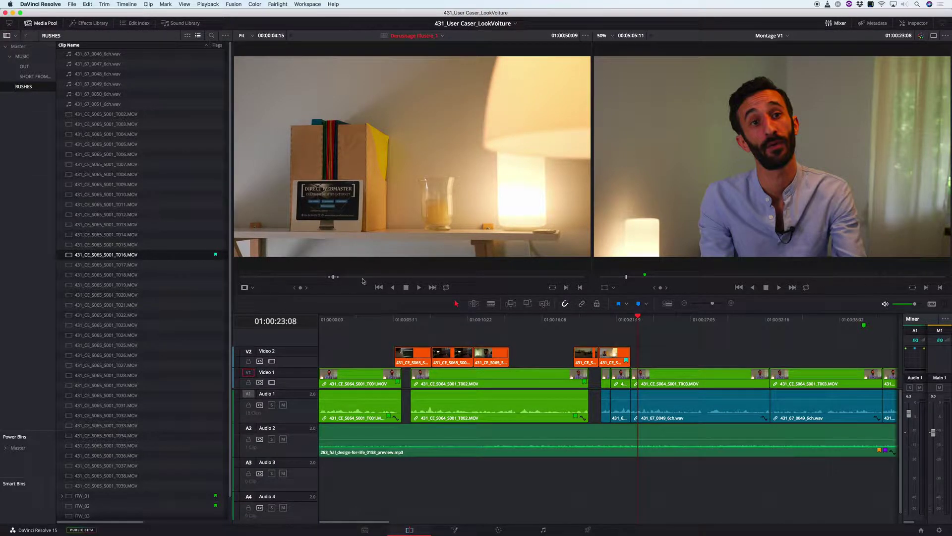
pyautogui.click(311, 277)
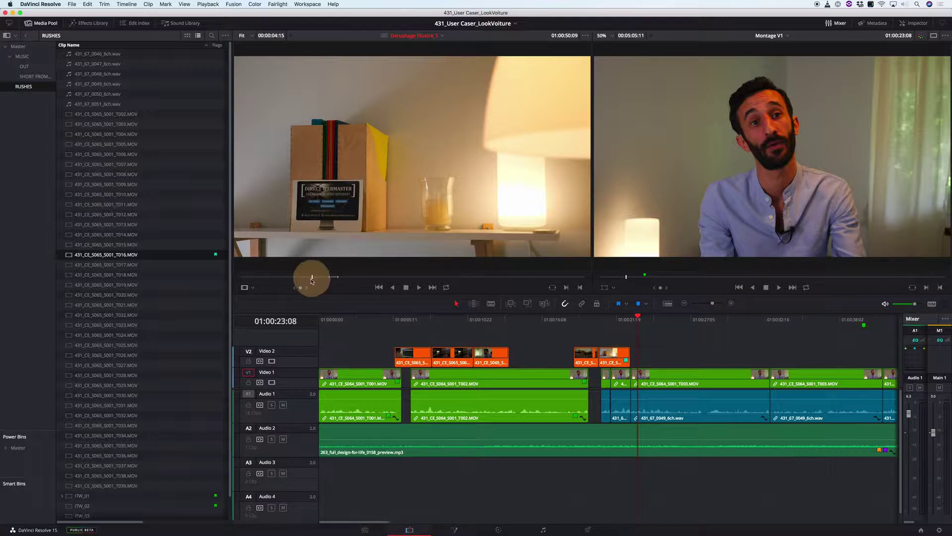
pyautogui.moveTo(320, 279); pyautogui.dragTo(342, 283)
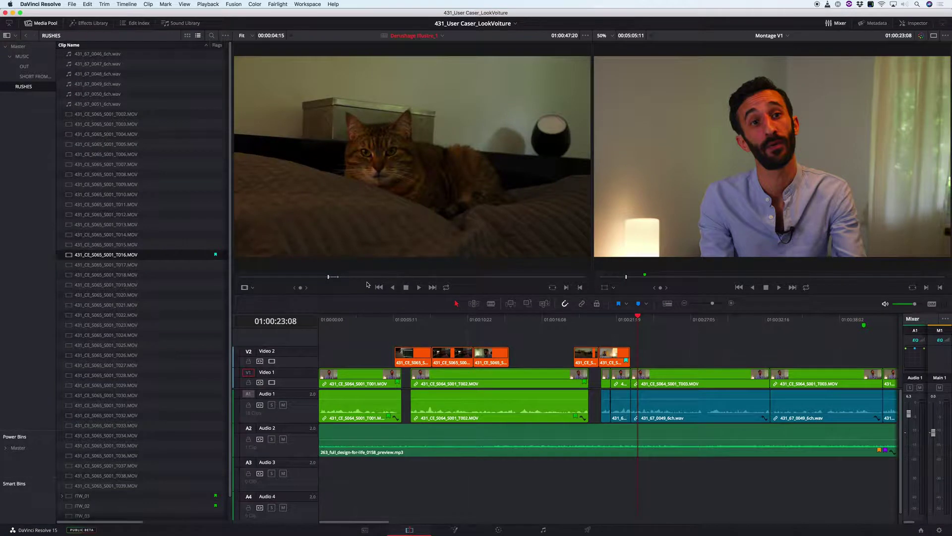
pyautogui.press('super+Page_Up')
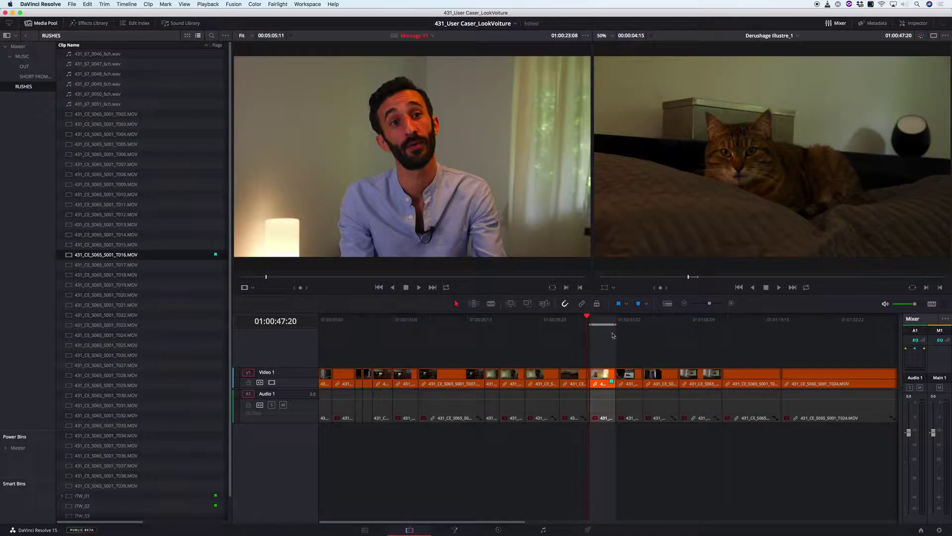
# Scan the remaining illustrative shots in Derushage Illustre_1 up to the parked car shot at 01:02:39:17 and return to Montage V1
pyautogui.moveTo(561, 323); pyautogui.dragTo(754, 340)
pyautogui.press('super+minus')
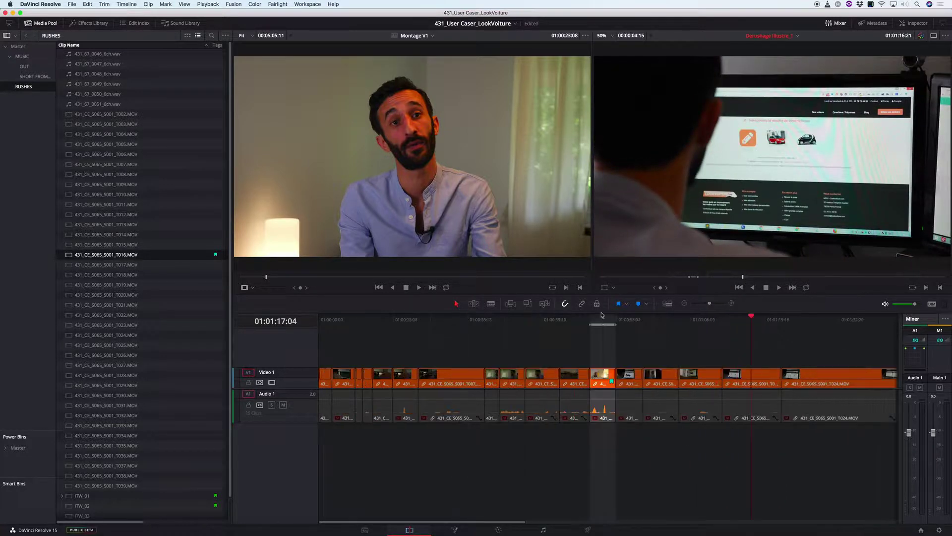
pyautogui.click(545, 323)
pyautogui.moveTo(545, 323); pyautogui.dragTo(766, 338)
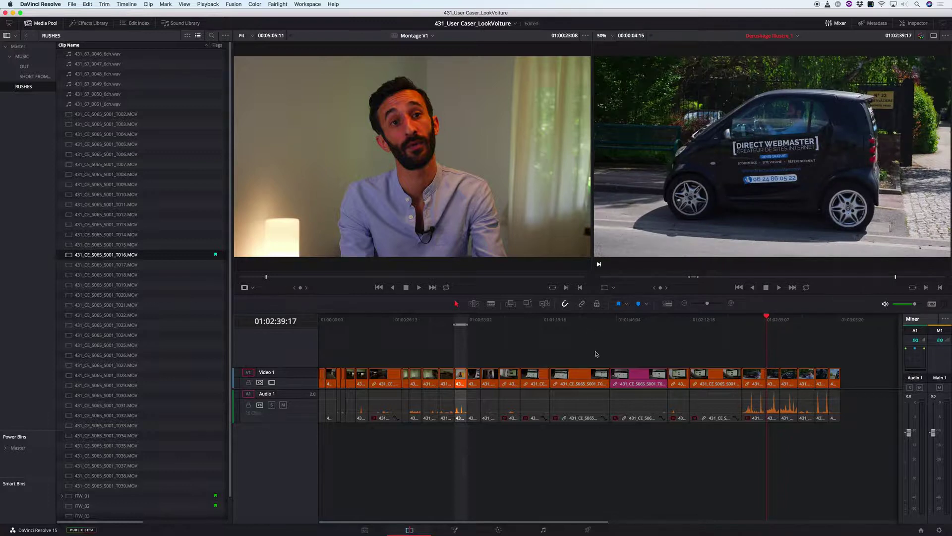
pyautogui.hotkey('ctrl', 'pageup')
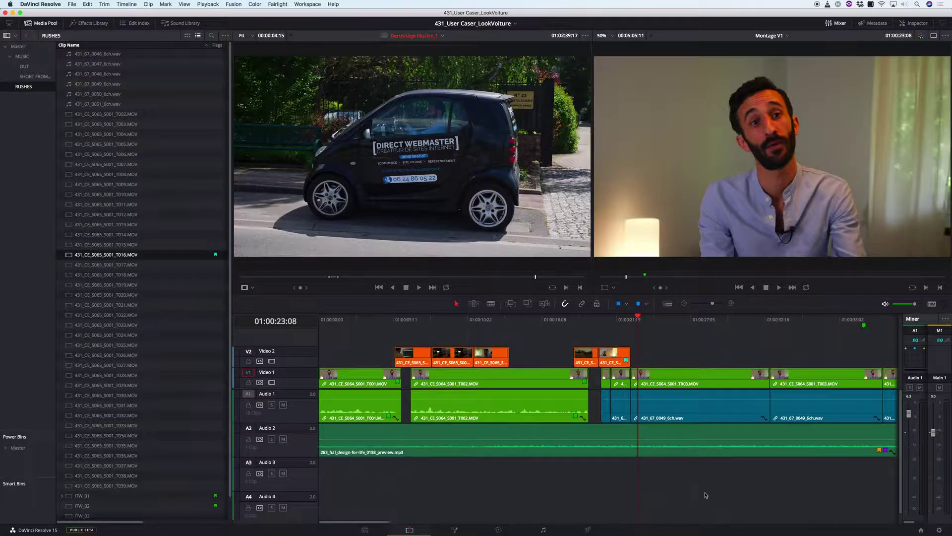
# Play the uncovered interview in Montage V1 from 01:00:23:08 to 01:00:43:14, lowering the Audio 2 music volume along the way
pyautogui.press('super+minus')
pyautogui.press('super+minus')
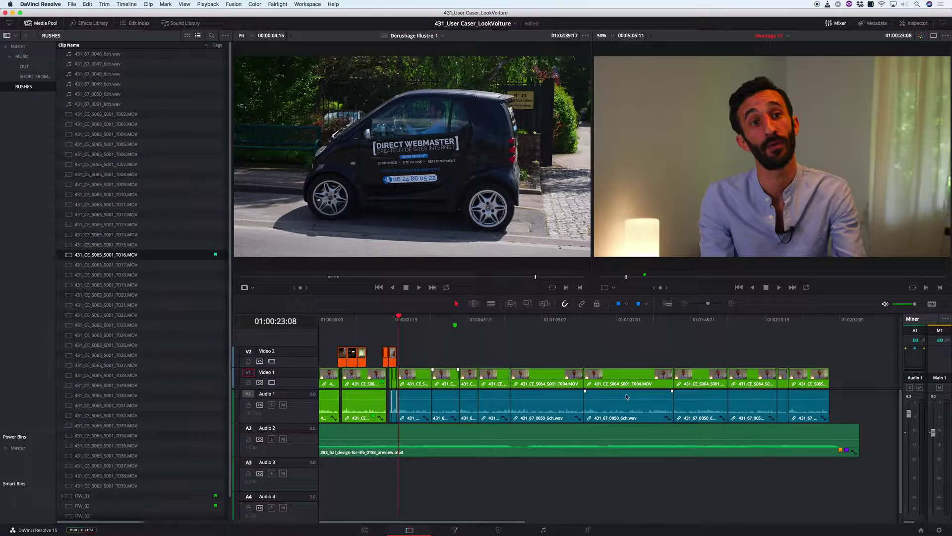
pyautogui.press('super+equal')
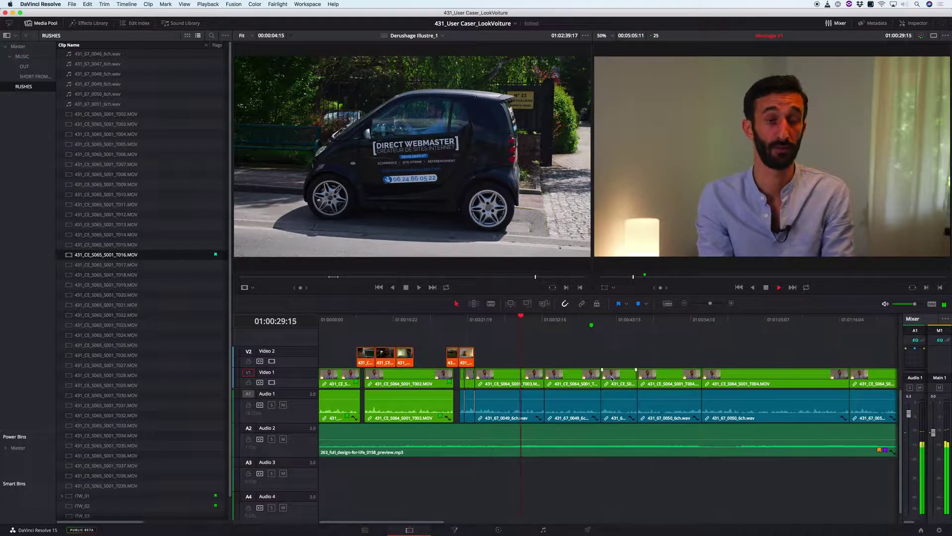
pyautogui.press('space')
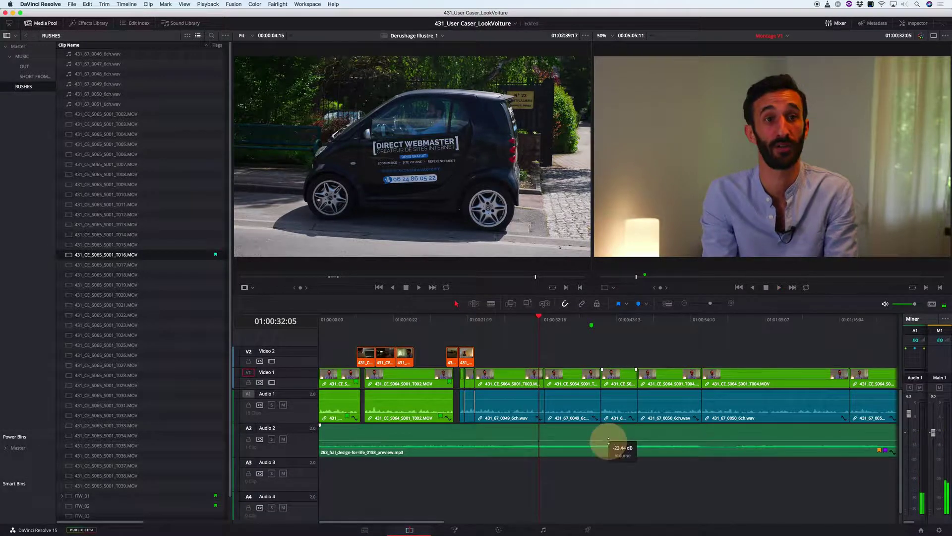
pyautogui.press('space')
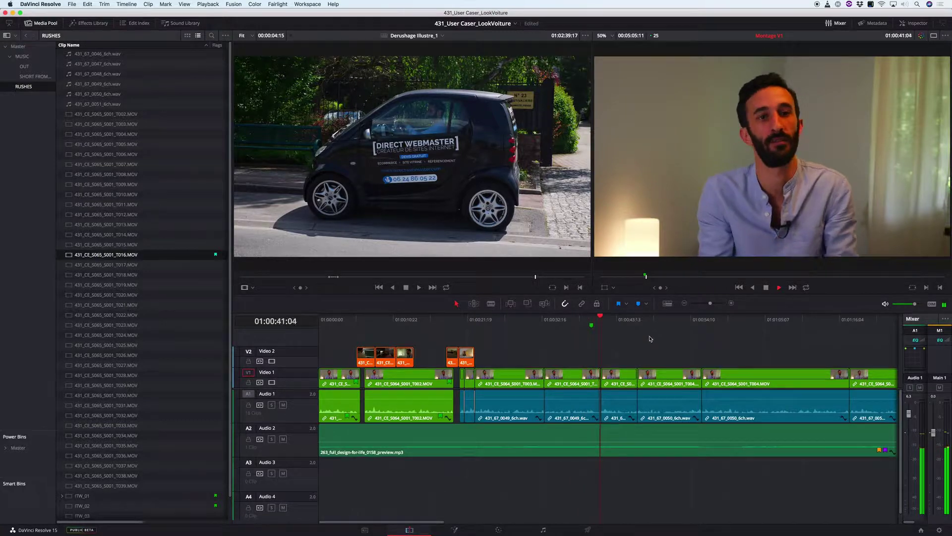
pyautogui.press('space')
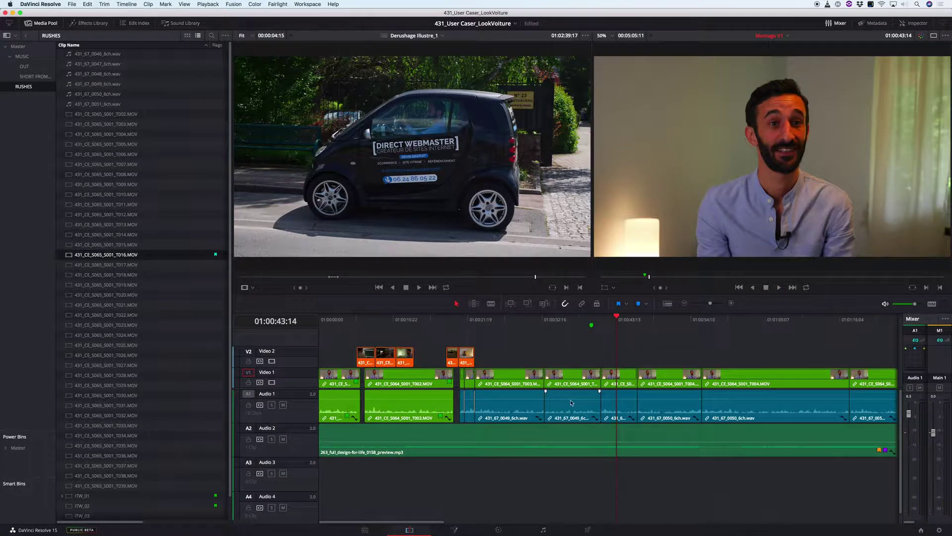
# Replay the cut around 01:00:33:00 and set the colour of the T003 interview clip following it to Violet
pyautogui.click(538, 321)
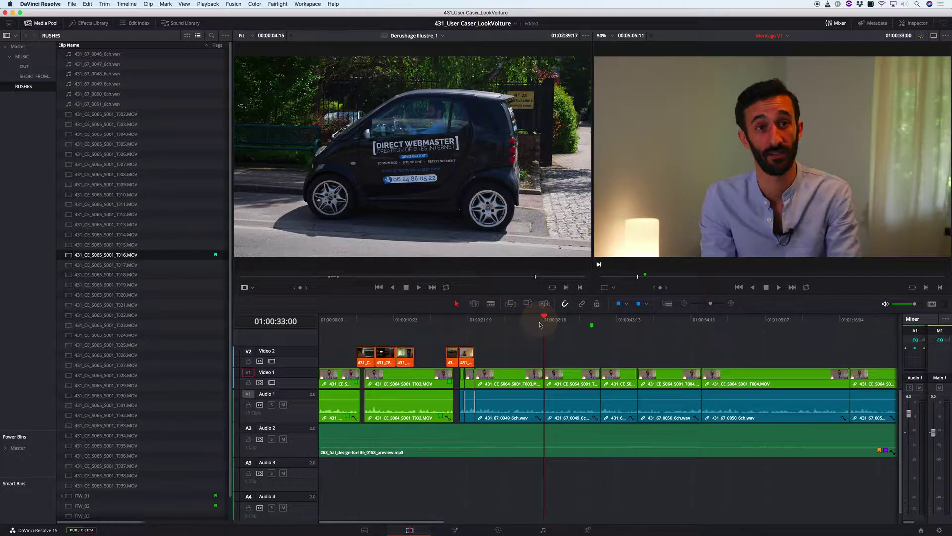
pyautogui.press('space')
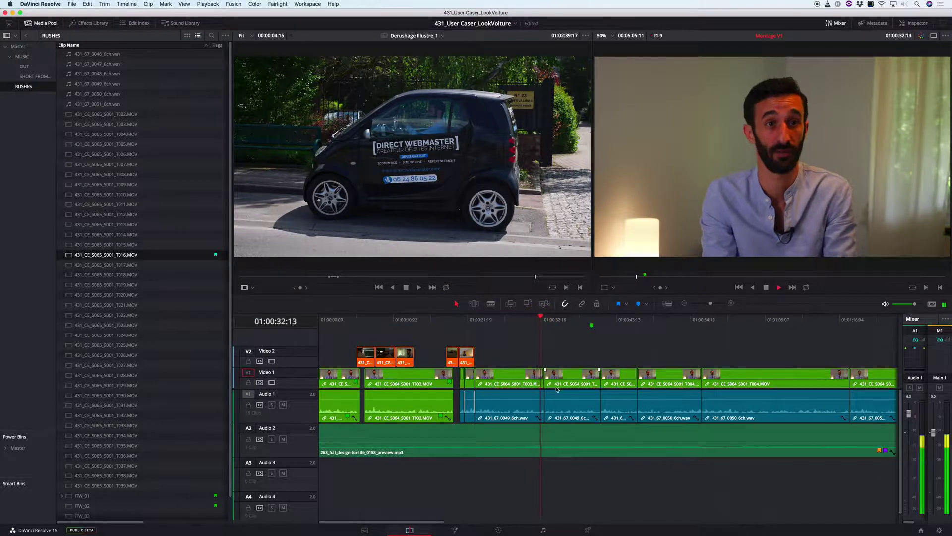
pyautogui.press('space')
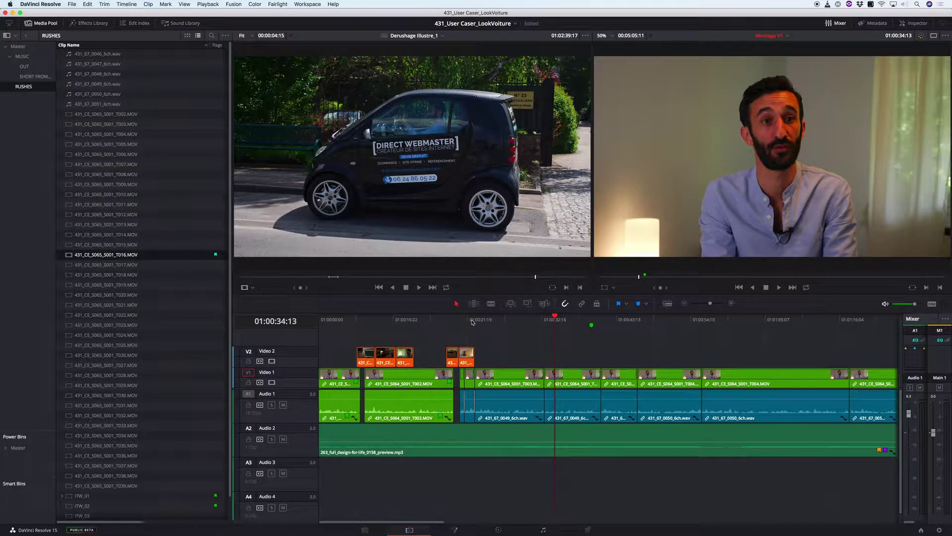
pyautogui.click(584, 405)
pyautogui.rightClick(575, 380)
pyautogui.moveTo(613, 287)
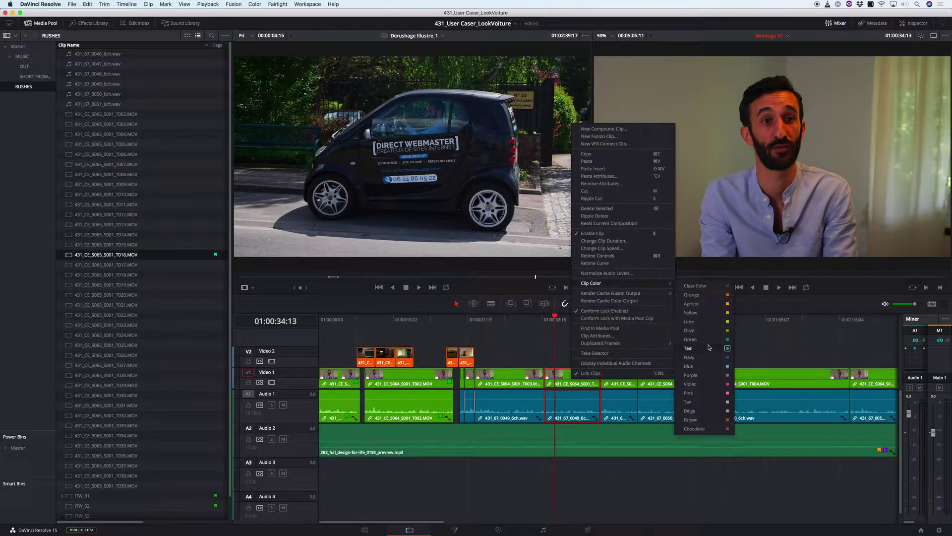
pyautogui.click(713, 384)
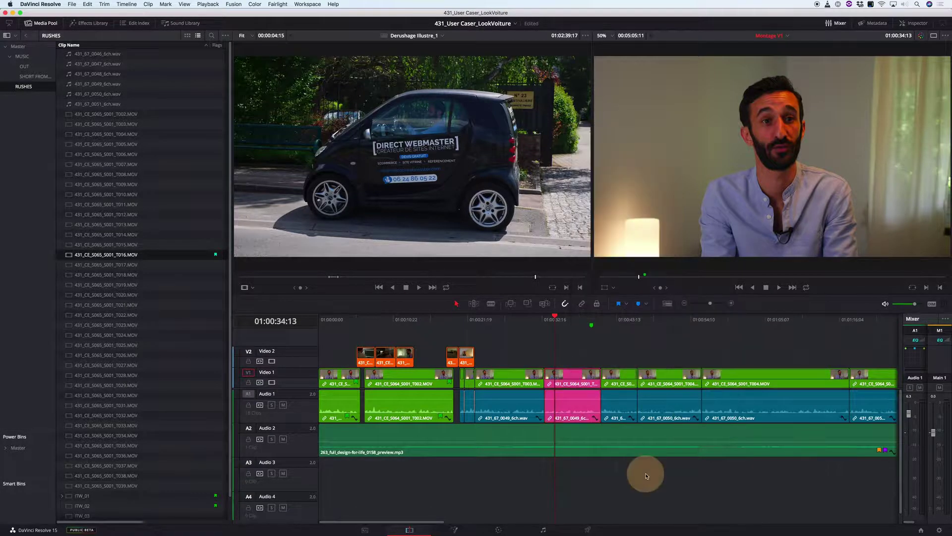
# Play the recoloured T003 interview clip and go back within it to judge whether the passage is needed
pyautogui.press('space')
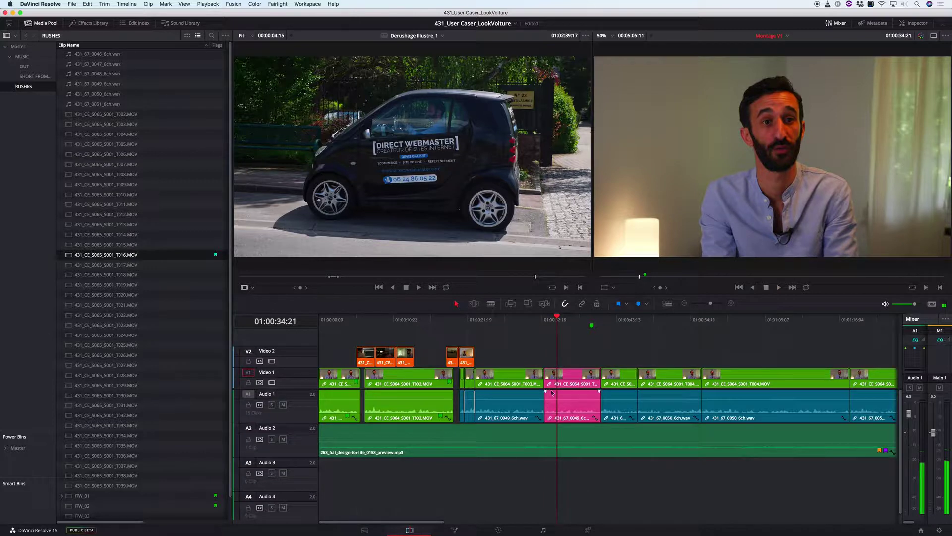
pyautogui.press('space')
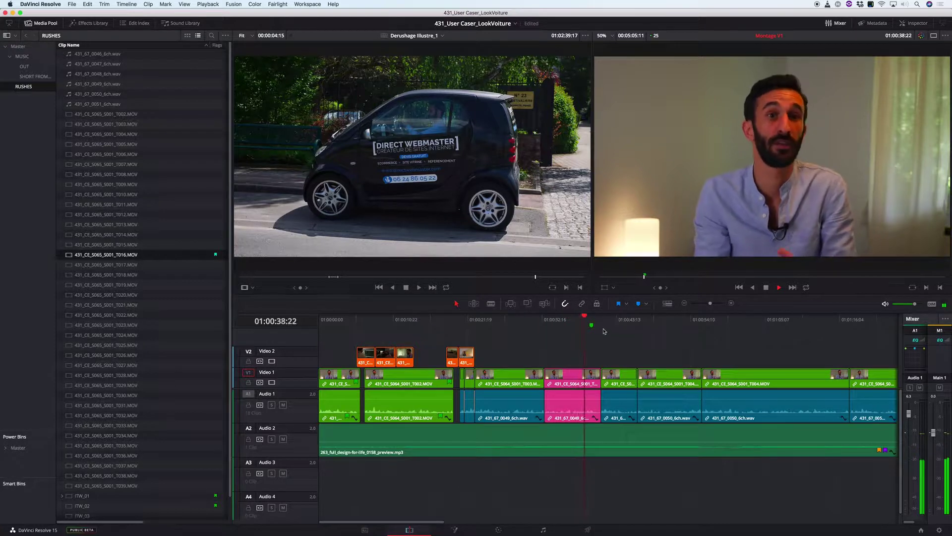
pyautogui.press('space')
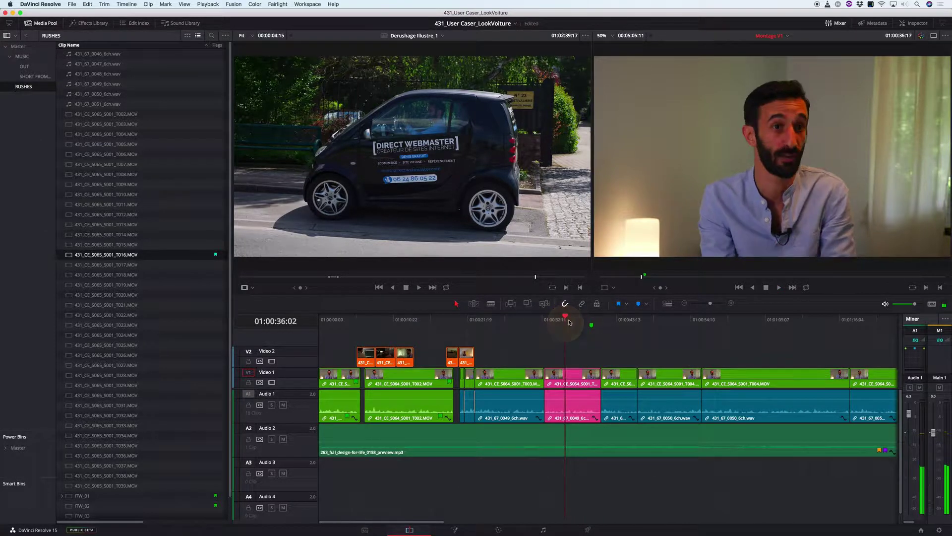
# Try ripple-deleting the recoloured T003 clip and play the join from about 01:00:31:15, then undo the deletion and clear the range marks
pyautogui.press('BackSpace')
pyautogui.click(527, 322)
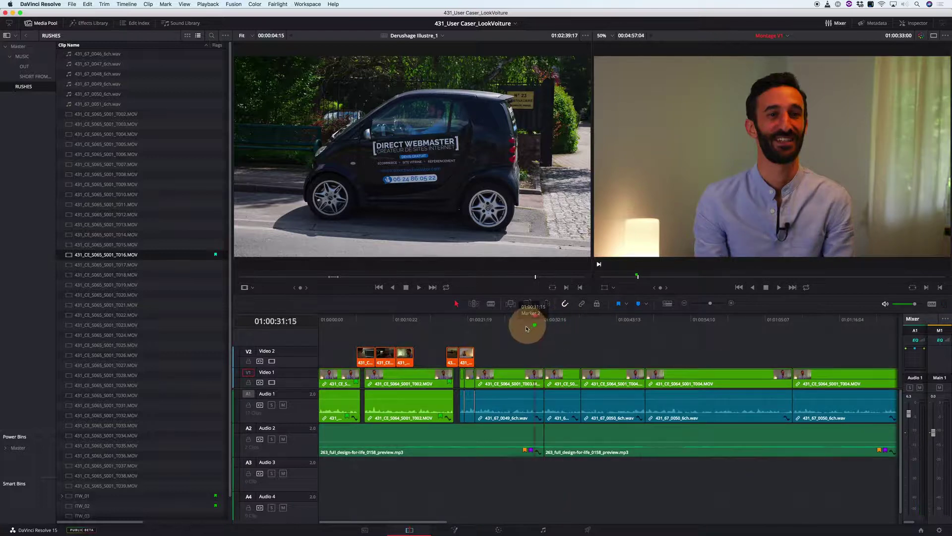
pyautogui.press('space')
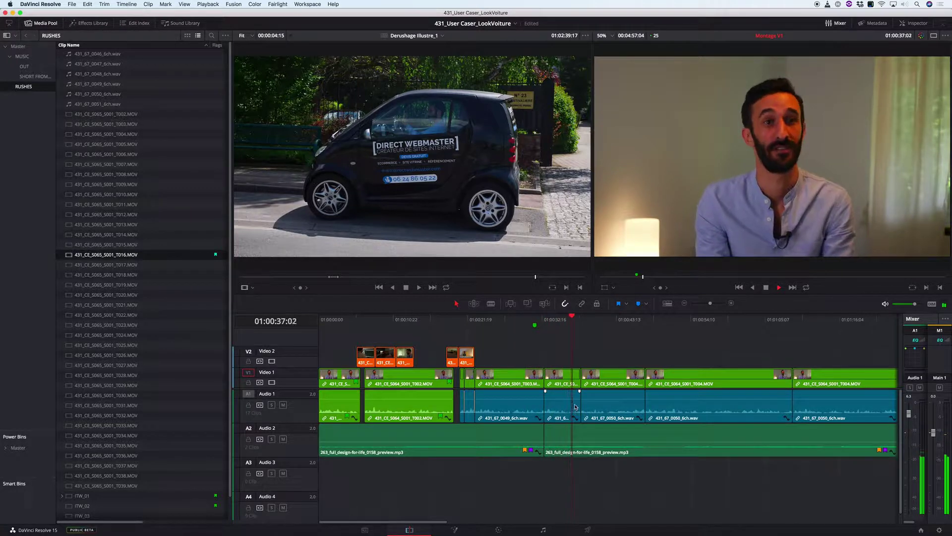
pyautogui.press('super+z')
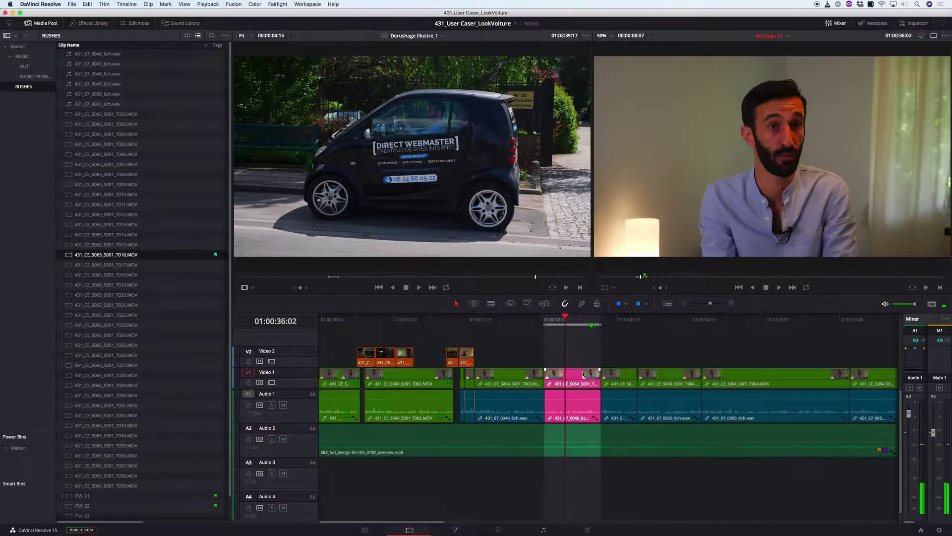
pyautogui.hotkey('alt', 'x')
# Play the interview from the recoloured T003 clip onward to about 01:01:00:13 to review the following answers
pyautogui.press('space')
pyautogui.press('space')
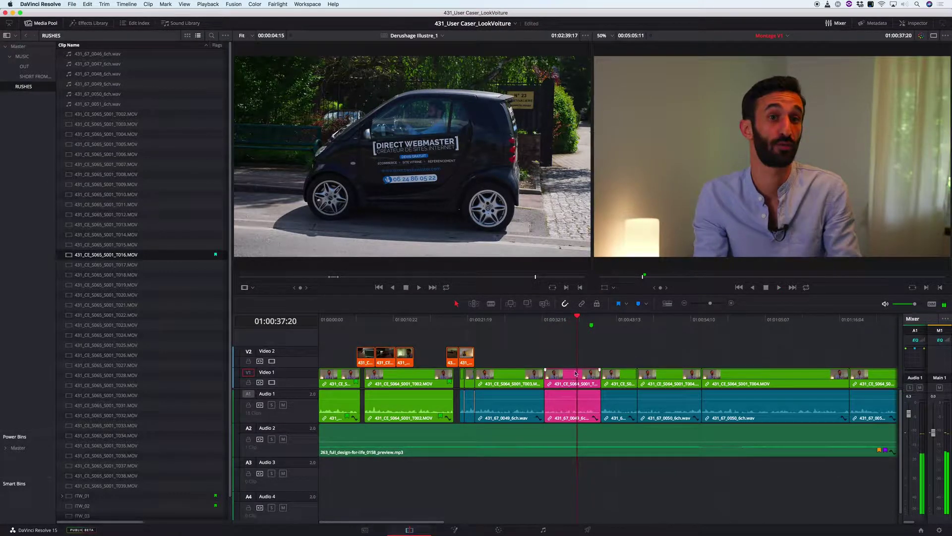
pyautogui.press('space')
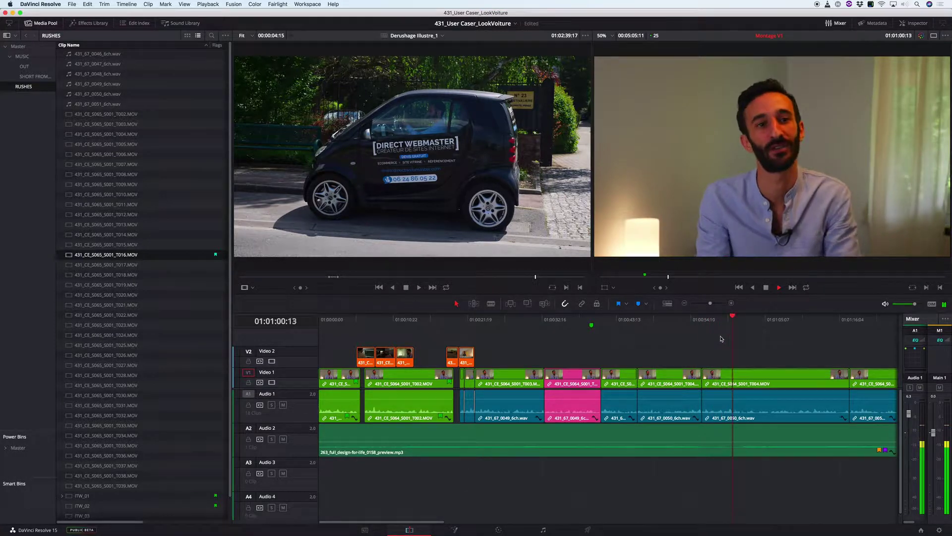
pyautogui.press('space')
# Return to the end of the recoloured T003 clip and replay the interview from about 01:00:41 to 01:00:43:06
pyautogui.moveTo(689, 325); pyautogui.dragTo(667, 390)
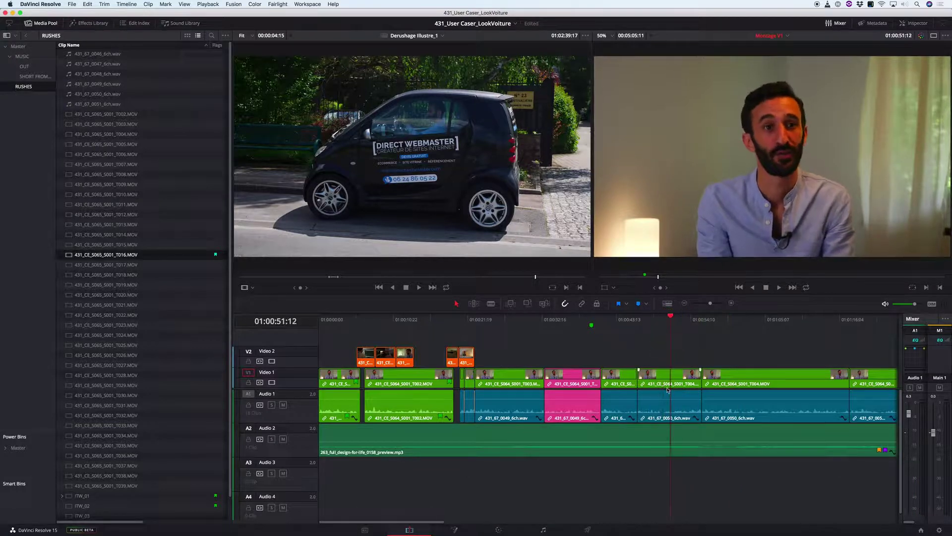
pyautogui.moveTo(622, 322); pyautogui.dragTo(601, 322)
pyautogui.press('space')
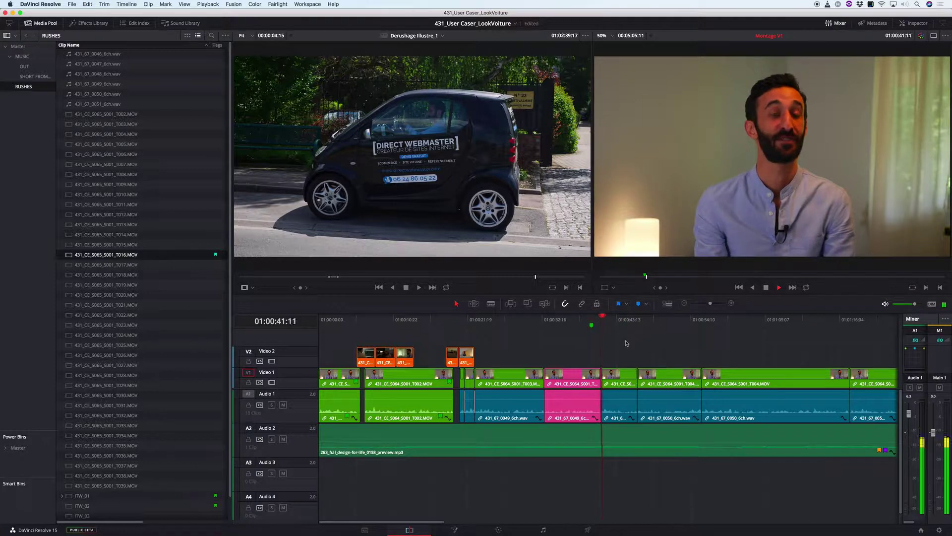
pyautogui.press('space')
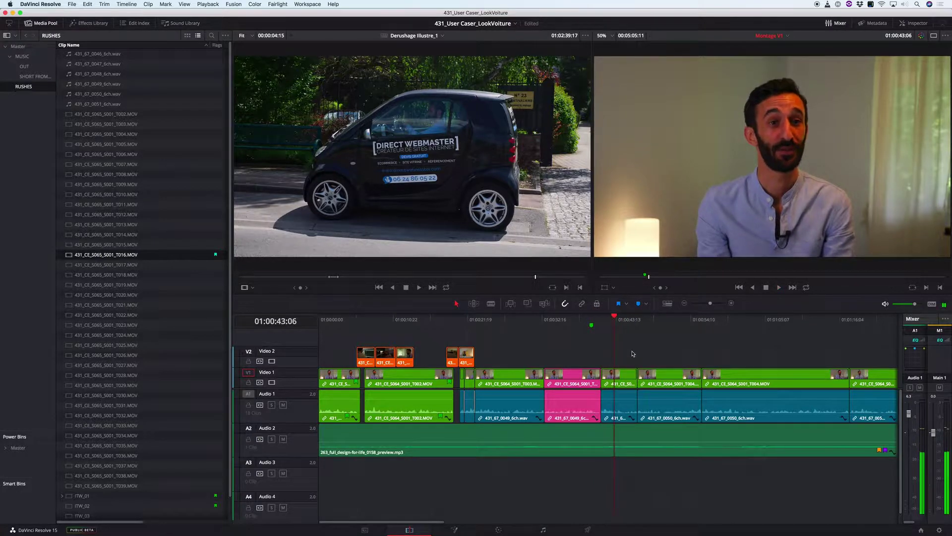
# Scan the car shots in Derushage Illustre_1 up to 01:03:02:04 and show the RUSHES clips as thumbnails
pyautogui.press('super+Page_Up')
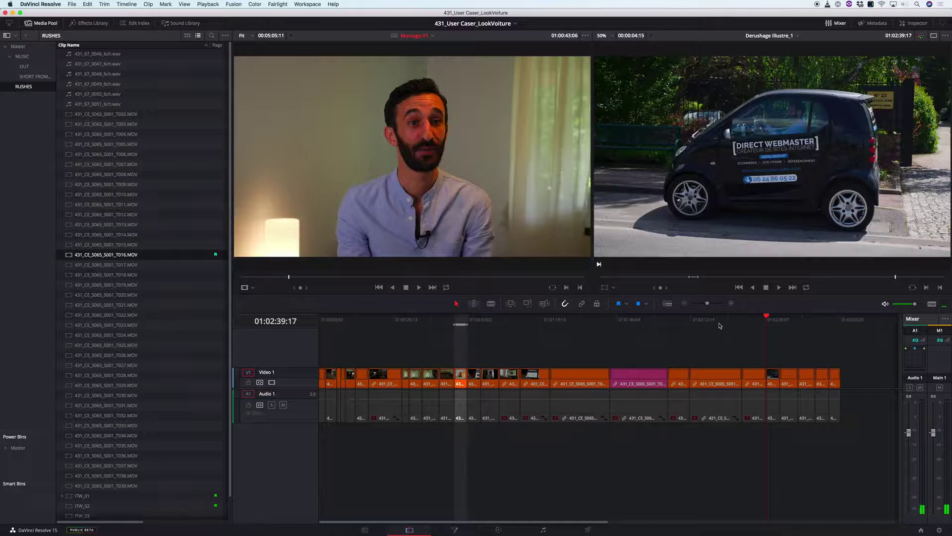
pyautogui.click(703, 325)
pyautogui.moveTo(703, 326); pyautogui.dragTo(757, 330)
pyautogui.press('super+equal')
pyautogui.moveTo(612, 320); pyautogui.dragTo(755, 329)
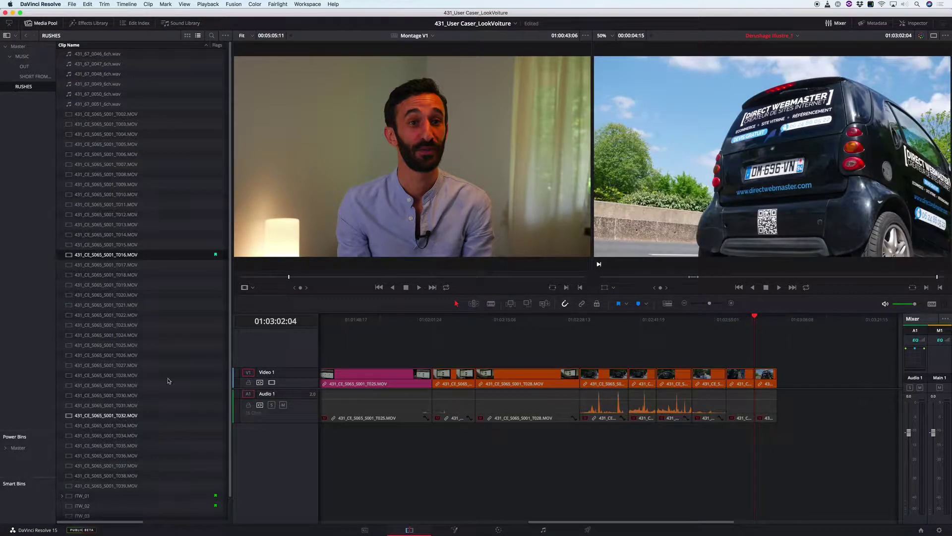
pyautogui.click(187, 35)
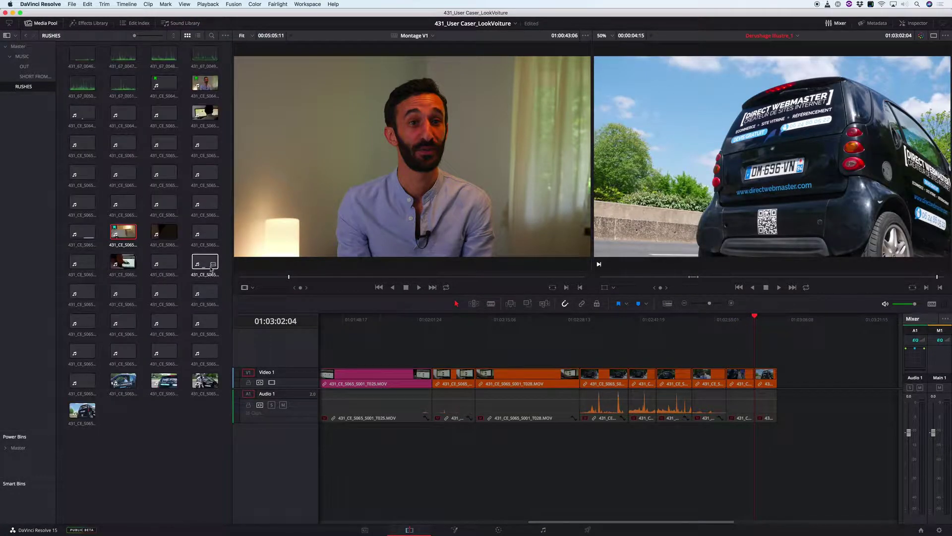
# Enlarge the RUSHES thumbnails, load 431_CE_S065_S001_T029.MOV for viewing and mark its opening with the man beside the car
pyautogui.moveTo(135, 35); pyautogui.dragTo(169, 41)
pyautogui.moveTo(231, 70); pyautogui.dragTo(228, 436)
pyautogui.moveTo(142, 168); pyautogui.dragTo(397, 179)
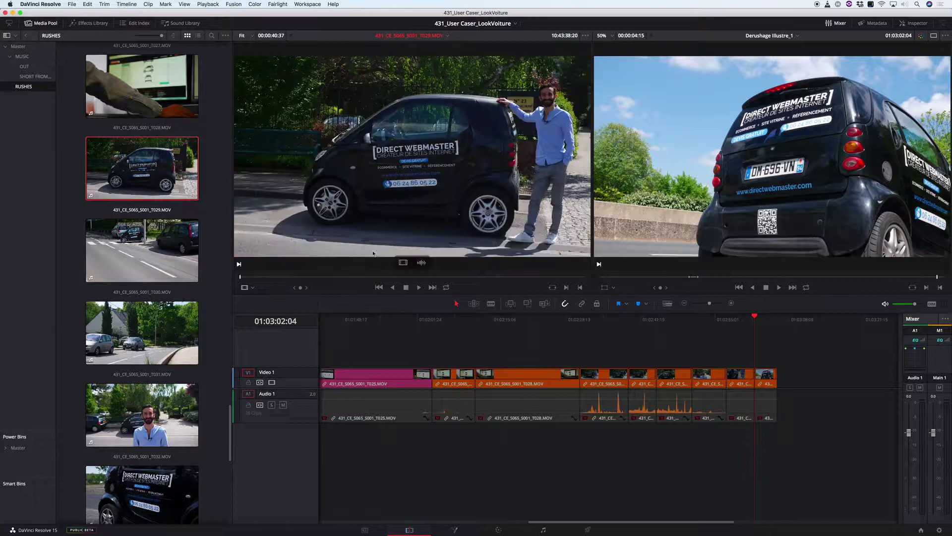
pyautogui.moveTo(240, 279); pyautogui.dragTo(223, 277)
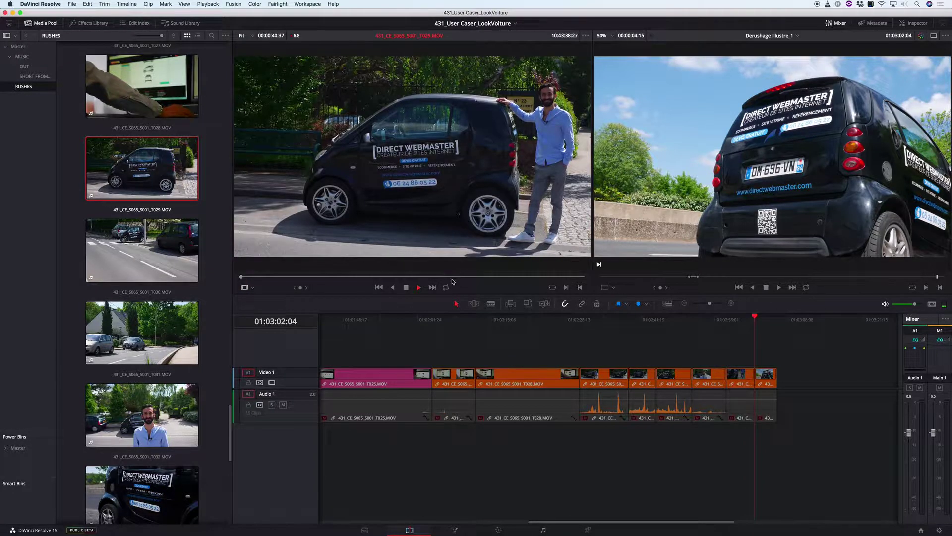
pyautogui.press('space')
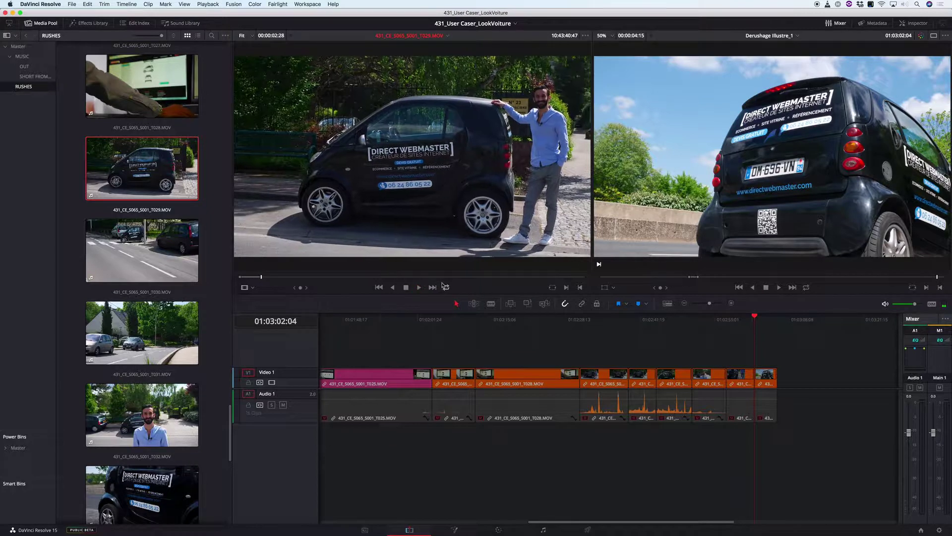
# Set the T029 source clip's video frame rate to 25 in its clip attributes and replay its marked opening
pyautogui.moveTo(352, 209)
pyautogui.rightClick(165, 173)
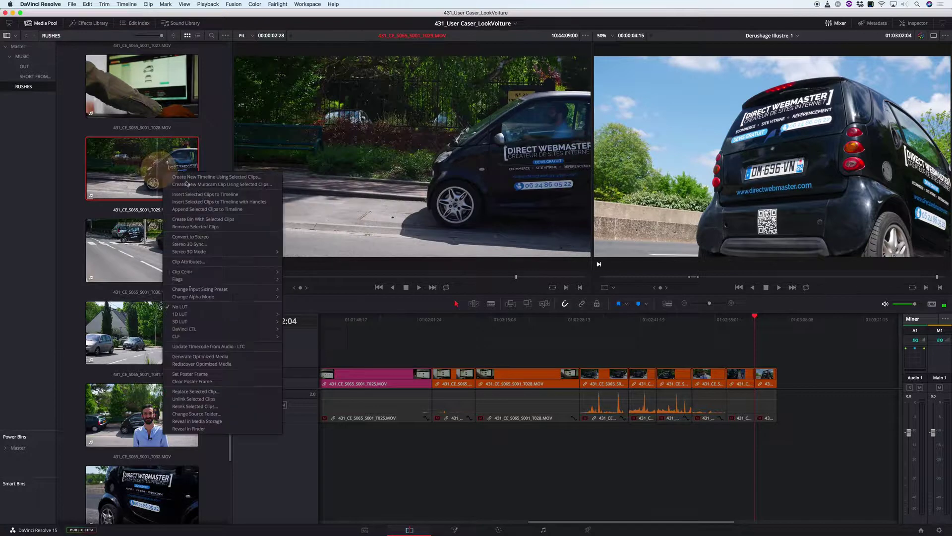
pyautogui.moveTo(182, 338)
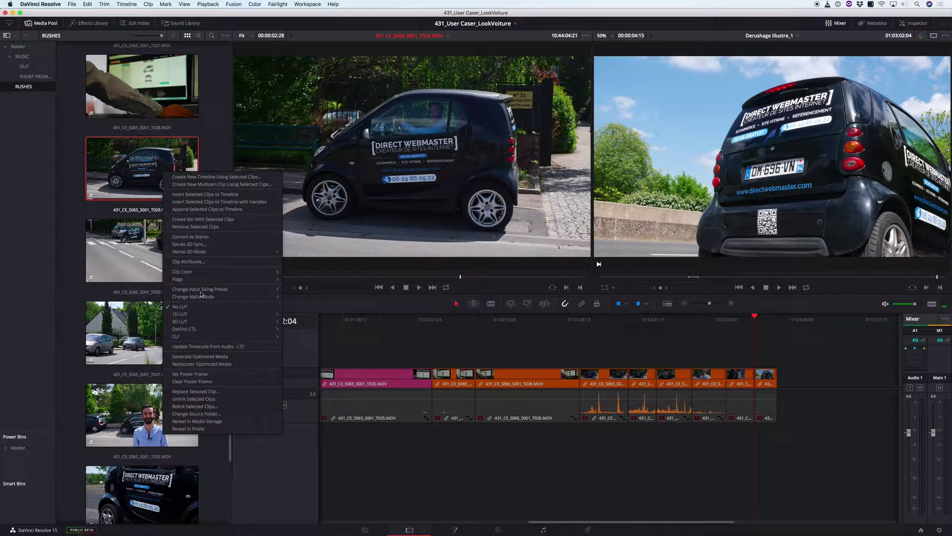
pyautogui.click(207, 261)
pyautogui.moveTo(441, 176); pyautogui.dragTo(444, 209)
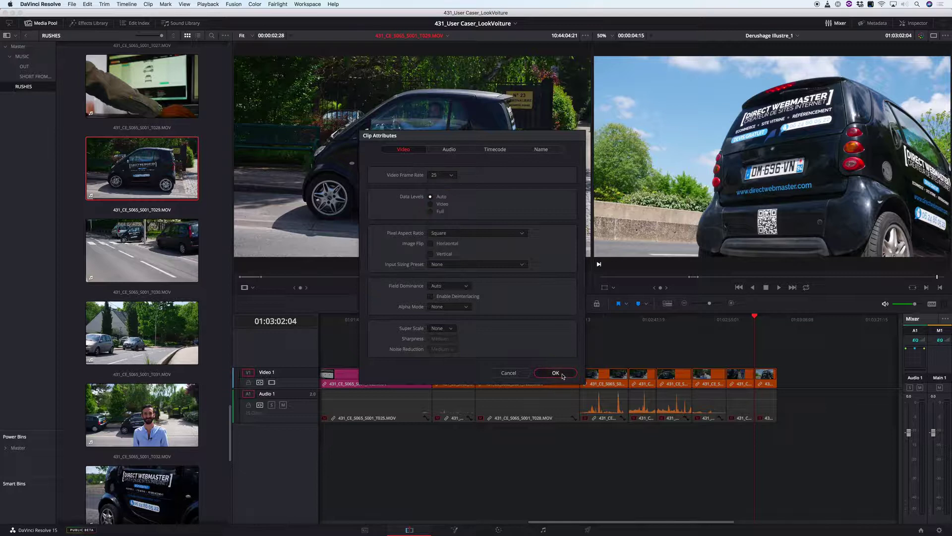
pyautogui.click(555, 373)
pyautogui.moveTo(248, 278); pyautogui.dragTo(239, 279)
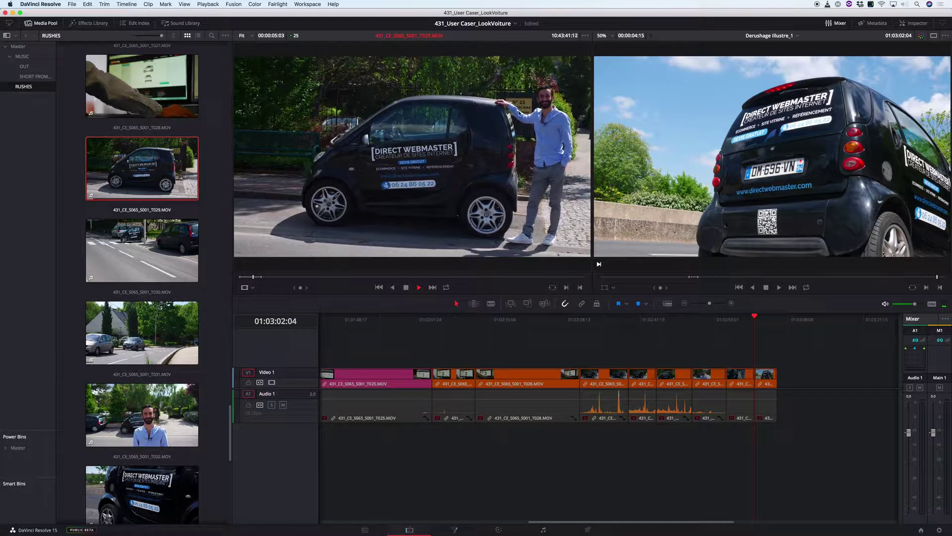
pyautogui.press('space')
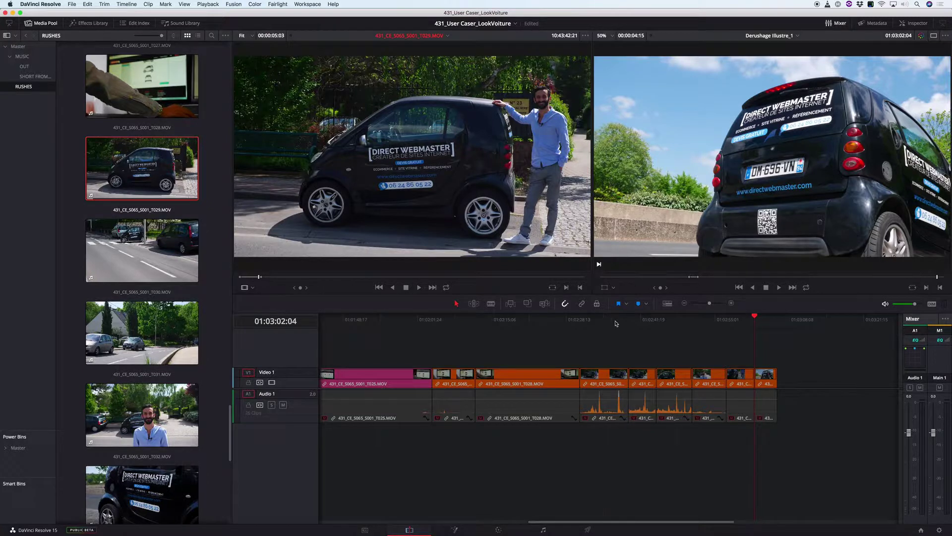
# Return to the Montage V1 timeline and place the marked T029 car shot on Video 2 at 01:00:41:07
pyautogui.click(578, 319)
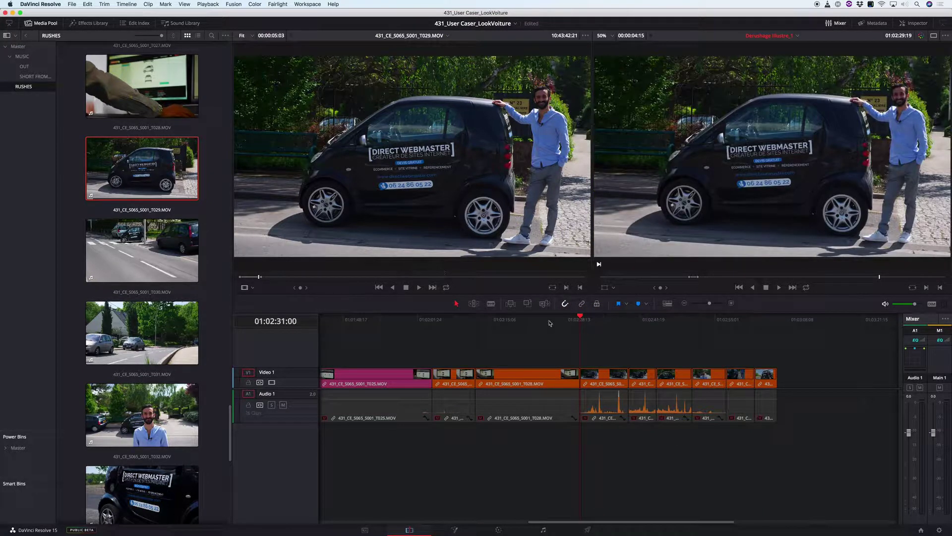
pyautogui.moveTo(545, 320); pyautogui.dragTo(526, 319)
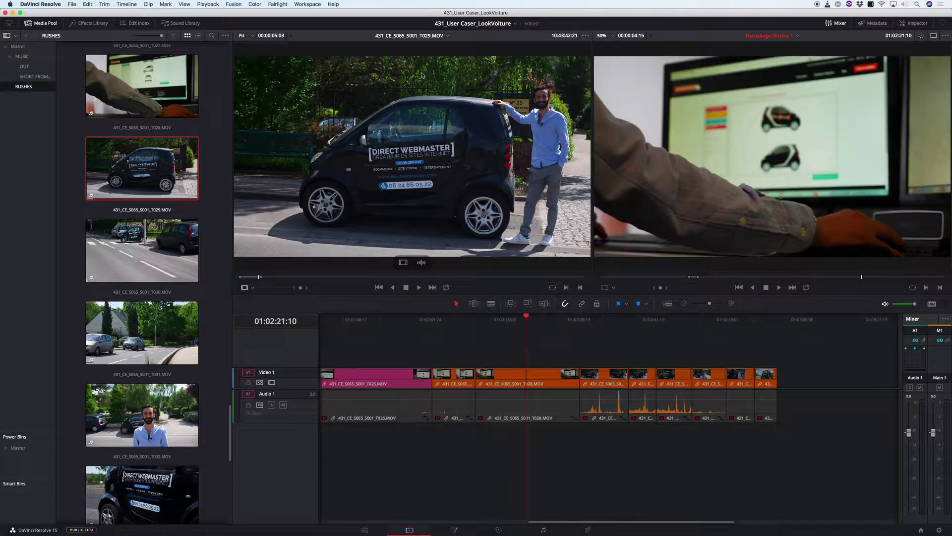
pyautogui.click(787, 35)
pyautogui.click(791, 81)
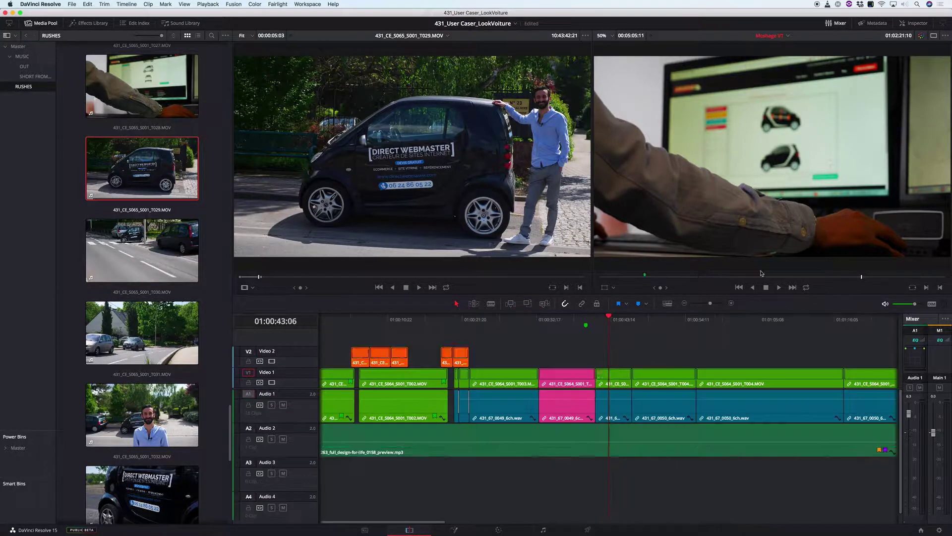
pyautogui.click(596, 319)
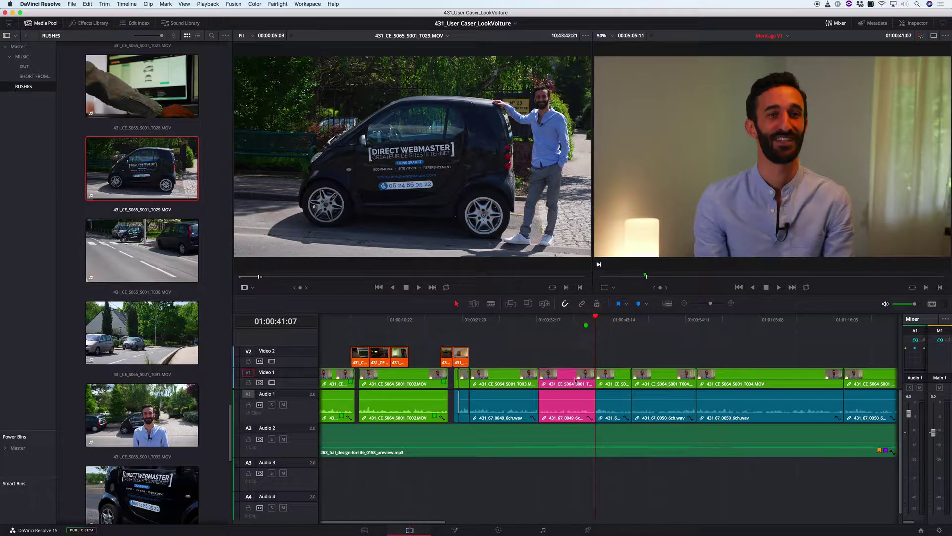
pyautogui.press('F12')
# Play the inserted T029 shot and extend its end to meet the cut in the interview on Video 1
pyautogui.moveTo(604, 327); pyautogui.dragTo(586, 324)
pyautogui.press('space')
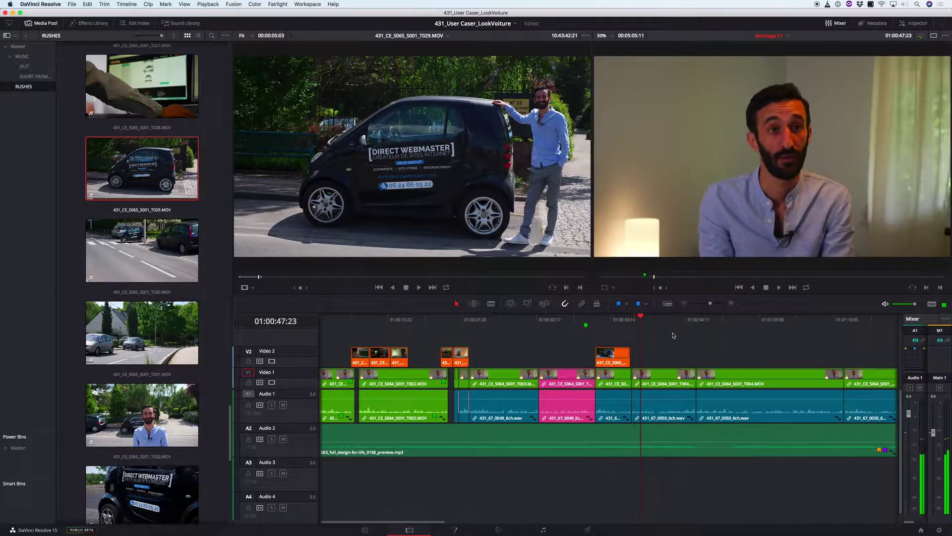
pyautogui.press('super+equal')
pyautogui.press('super+equal')
pyautogui.moveTo(567, 361); pyautogui.dragTo(592, 352)
# Play the interview from about 01:00:40:15 to 01:01:00:03 to check the T029 shot's timing and the following answers
pyautogui.moveTo(521, 323); pyautogui.dragTo(410, 319)
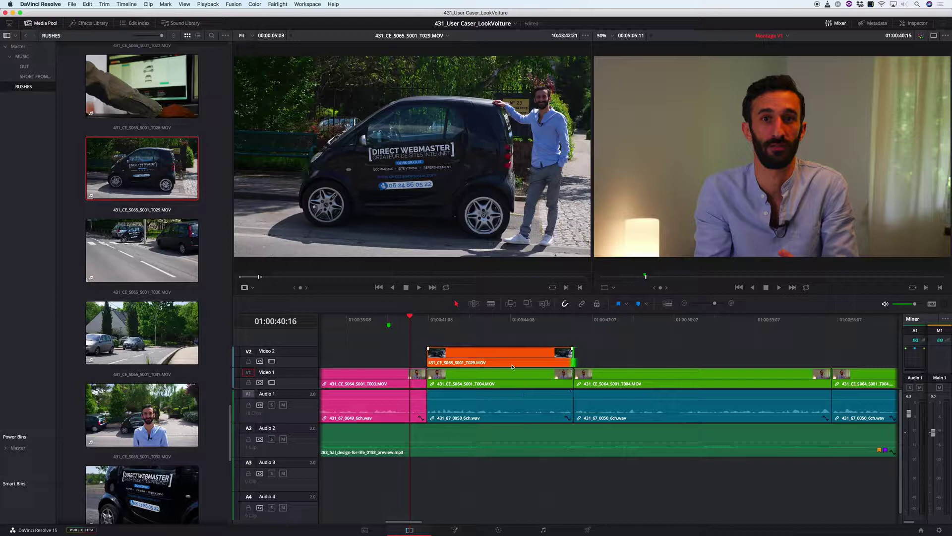
pyautogui.press('space')
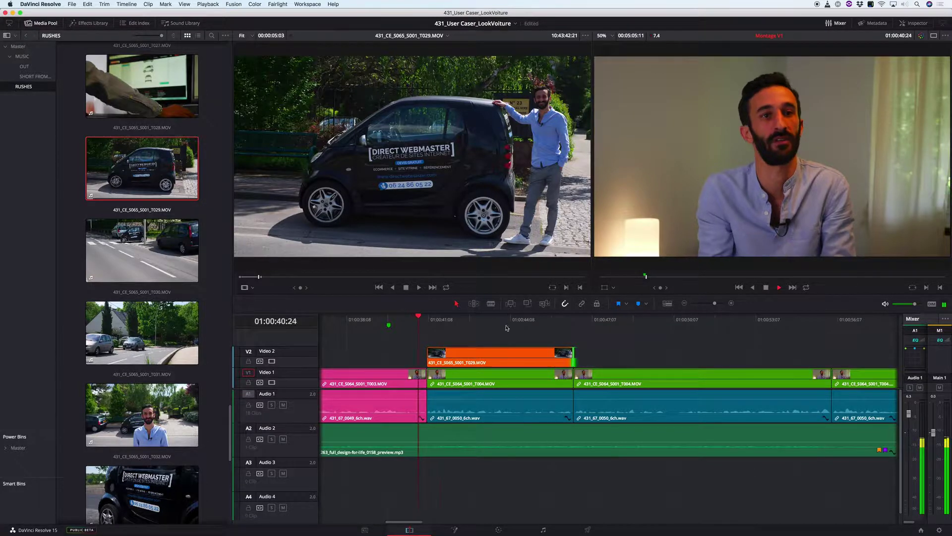
pyautogui.click(365, 322)
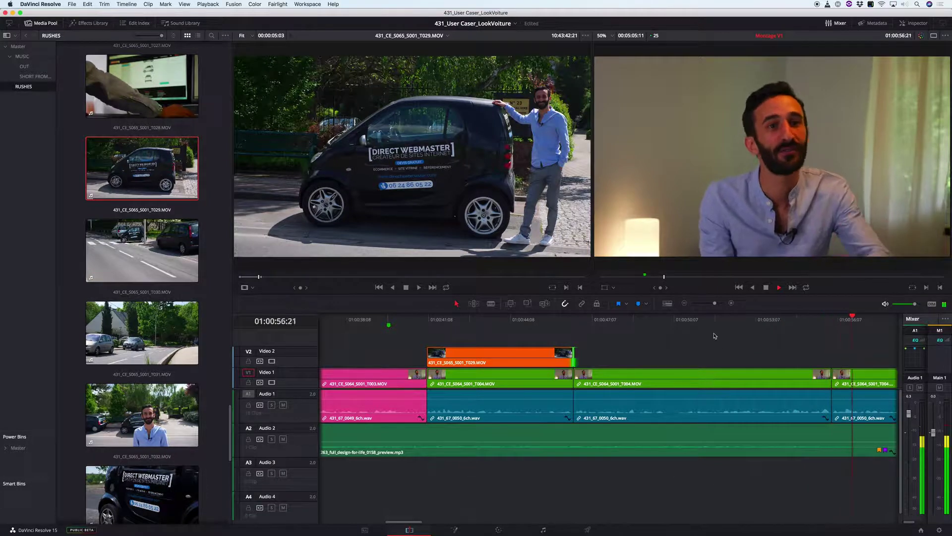
pyautogui.press('super+minus')
pyautogui.press('super+minus')
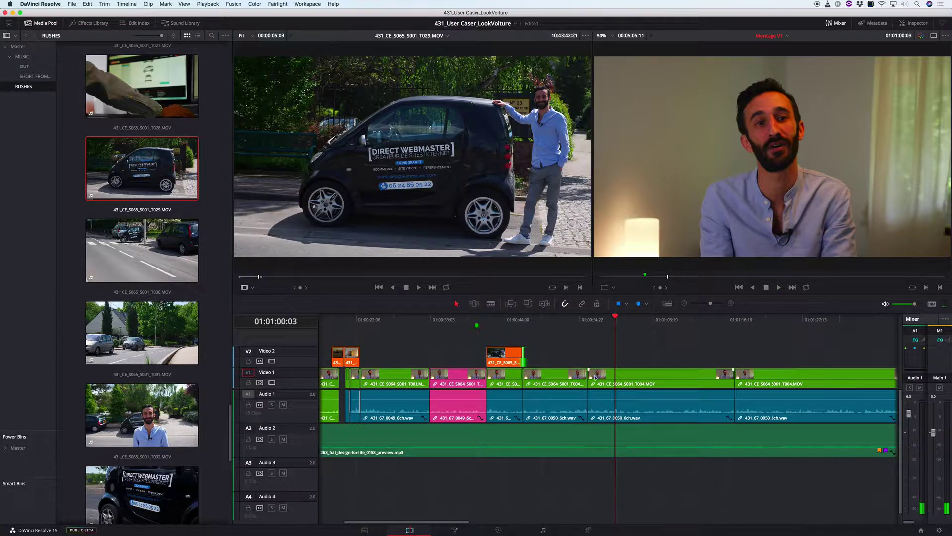
# Review the T004 interview passages between about 01:00:52:14 and 01:01:01:10, replaying from 01:00:59:17
pyautogui.click(563, 320)
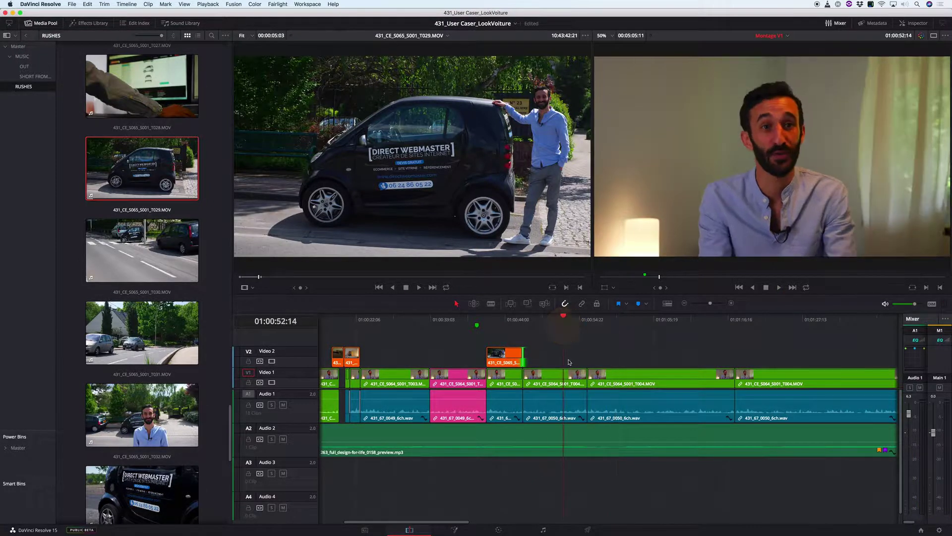
pyautogui.click(572, 376)
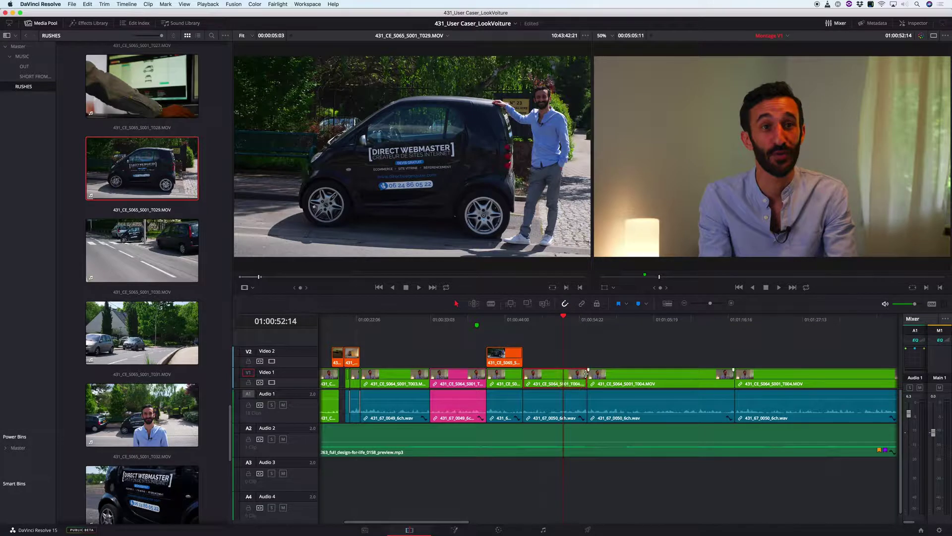
pyautogui.click(595, 340)
pyautogui.click(570, 319)
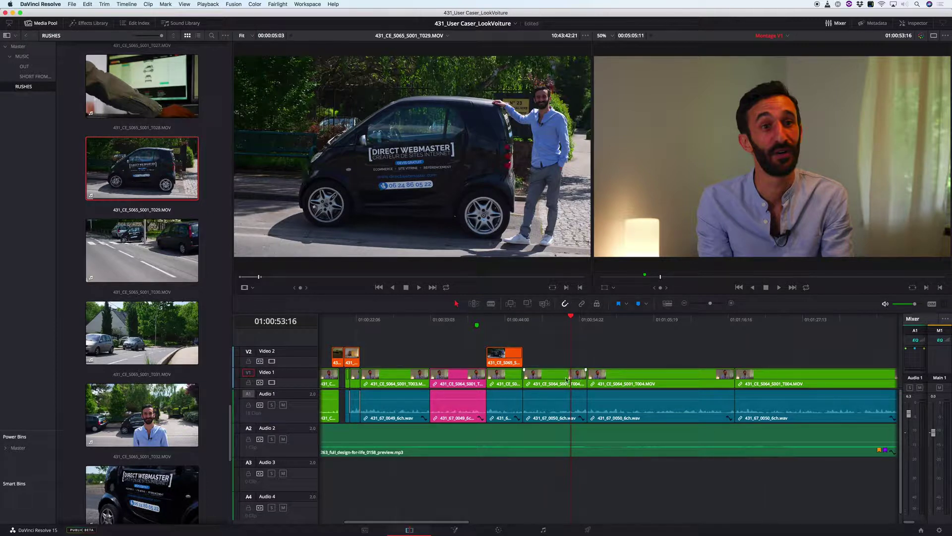
pyautogui.click(611, 322)
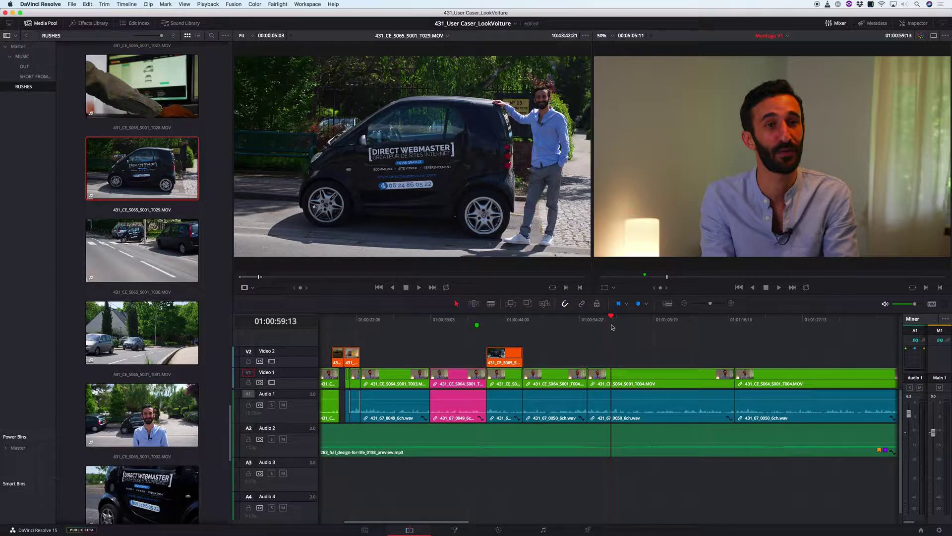
pyautogui.moveTo(613, 317); pyautogui.dragTo(614, 318)
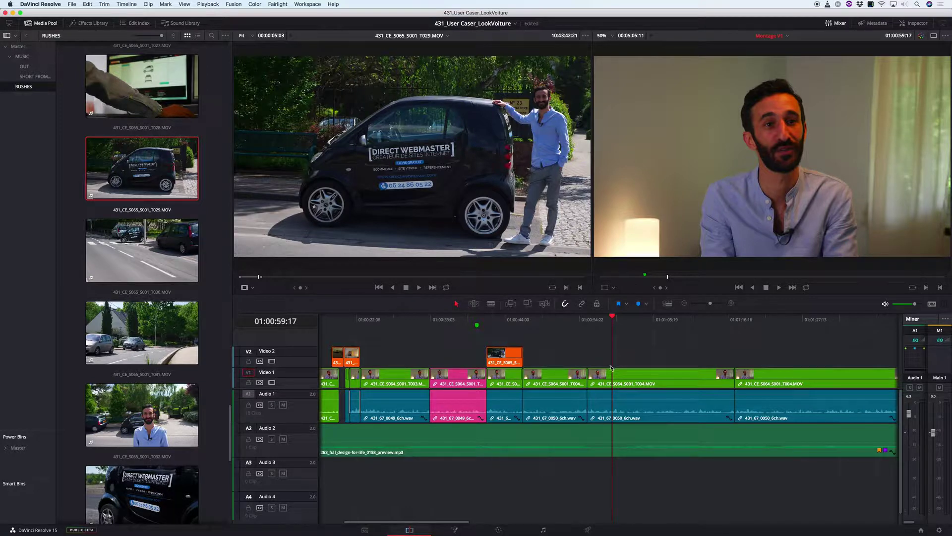
pyautogui.press('space')
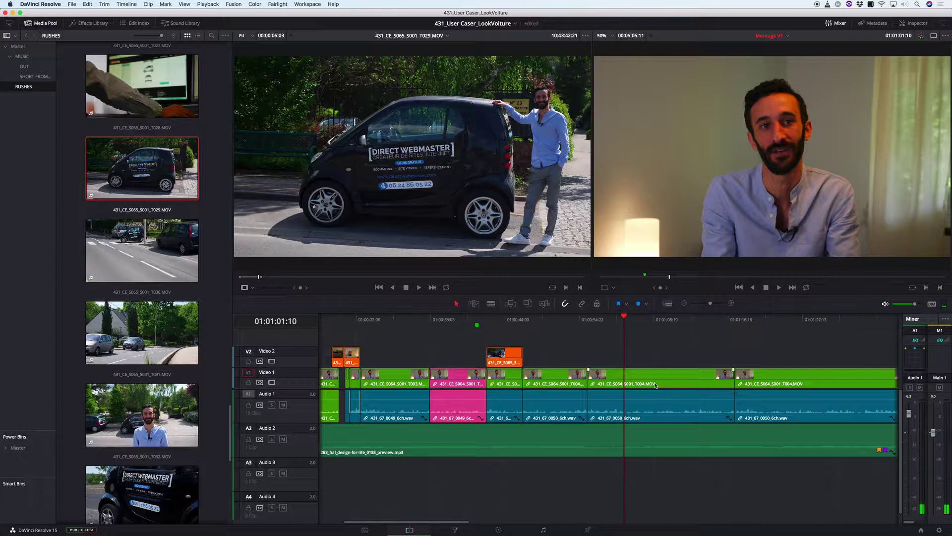
# Disable the 263_full_design-for-life_0158_preview.mp3 music clip on Audio 2 and play the interview on to about 01:01:14:21
pyautogui.hotkey('shift', 'z')
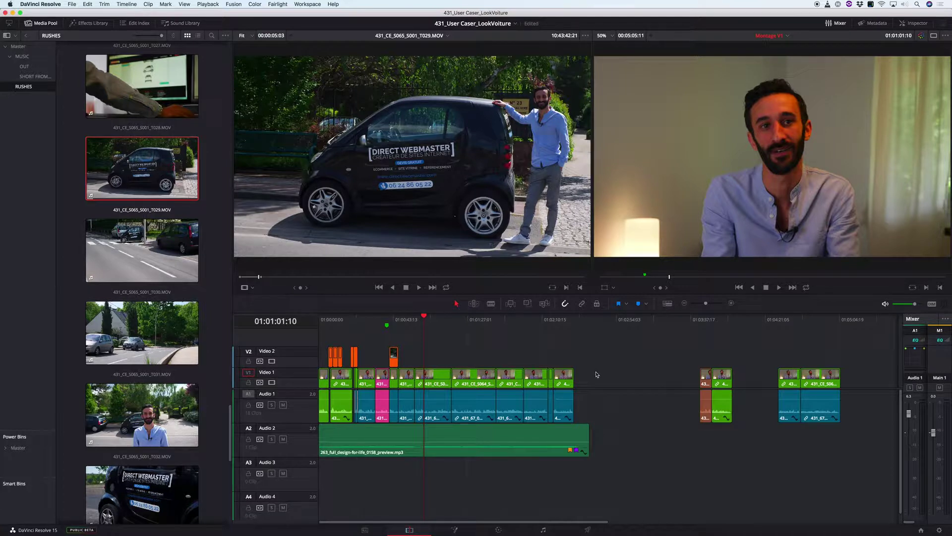
pyautogui.hotkey('shift', 'z')
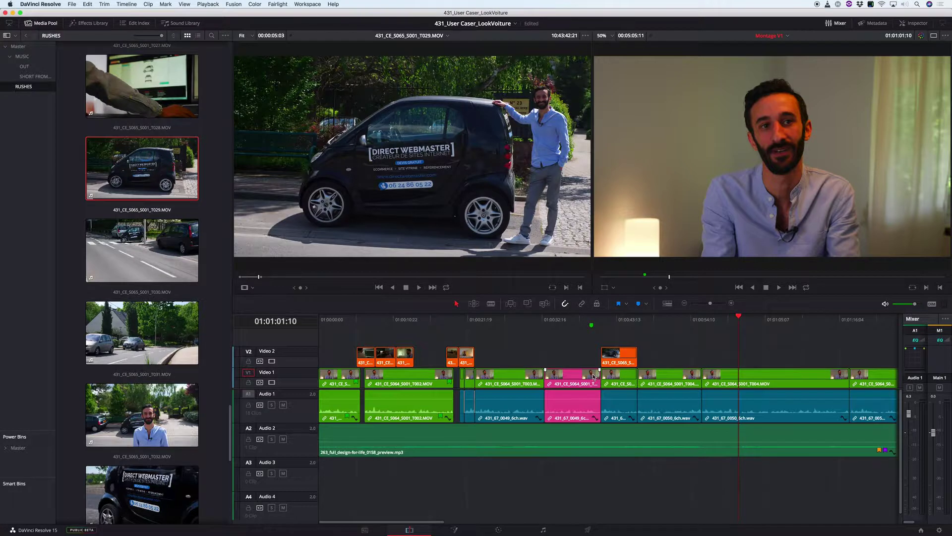
pyautogui.hotkey('shift', 'z')
pyautogui.press('space')
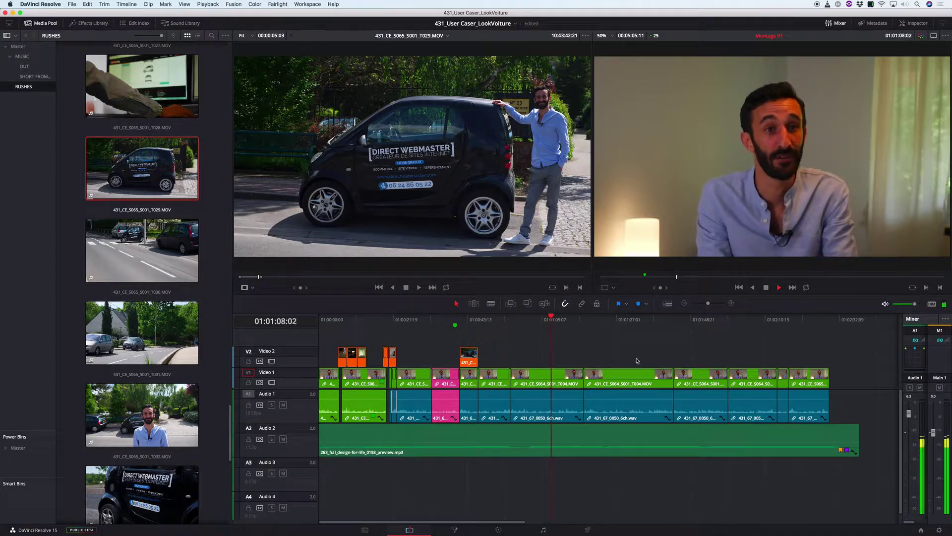
pyautogui.click(636, 449)
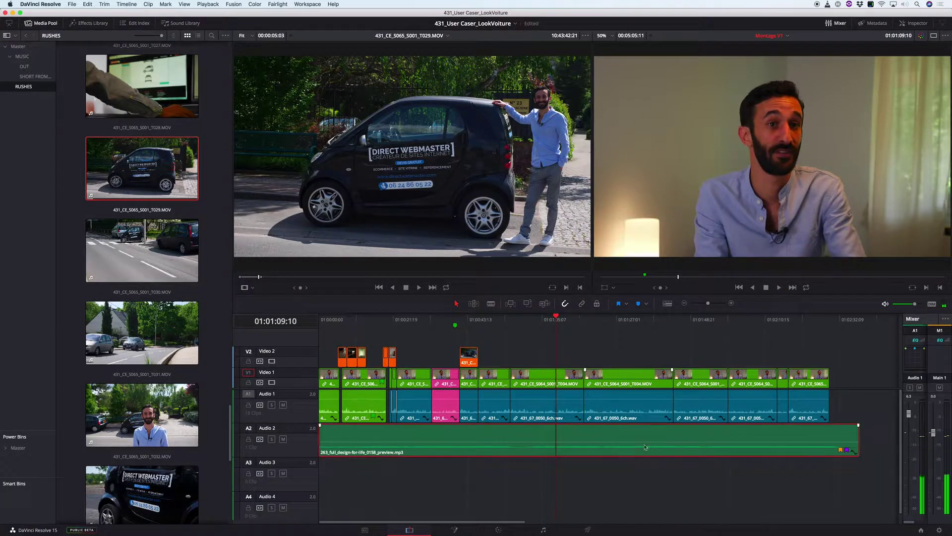
pyautogui.press('space')
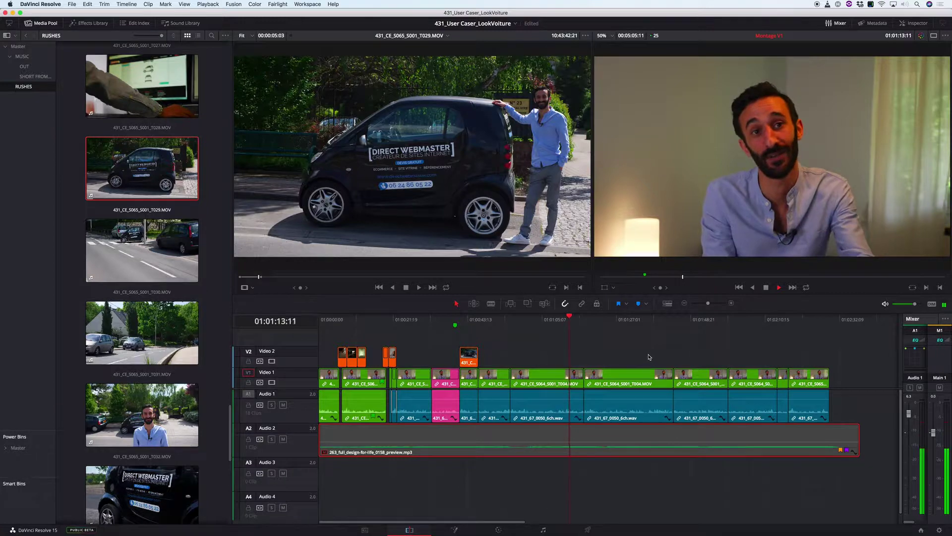
pyautogui.press('space')
# Replay the T004 interview passage and mark the range from 01:01:01:16 to about 01:01:12:05 in Montage V1
pyautogui.press('super+equal')
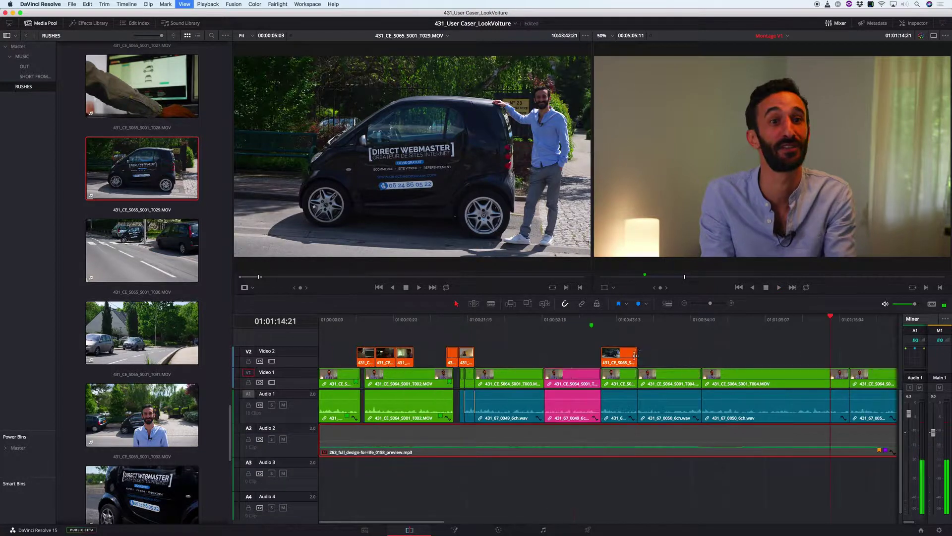
pyautogui.press('super+equal')
pyautogui.press('super+minus')
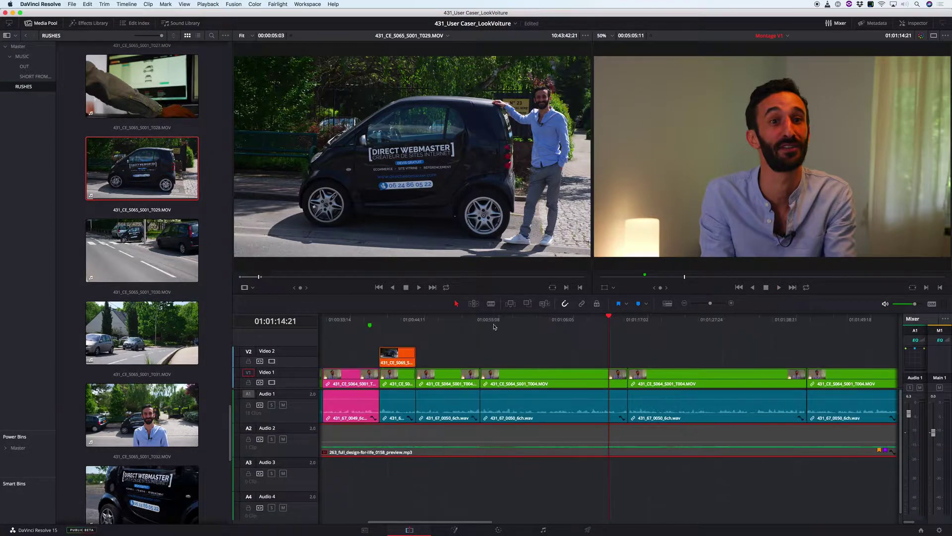
pyautogui.click(465, 324)
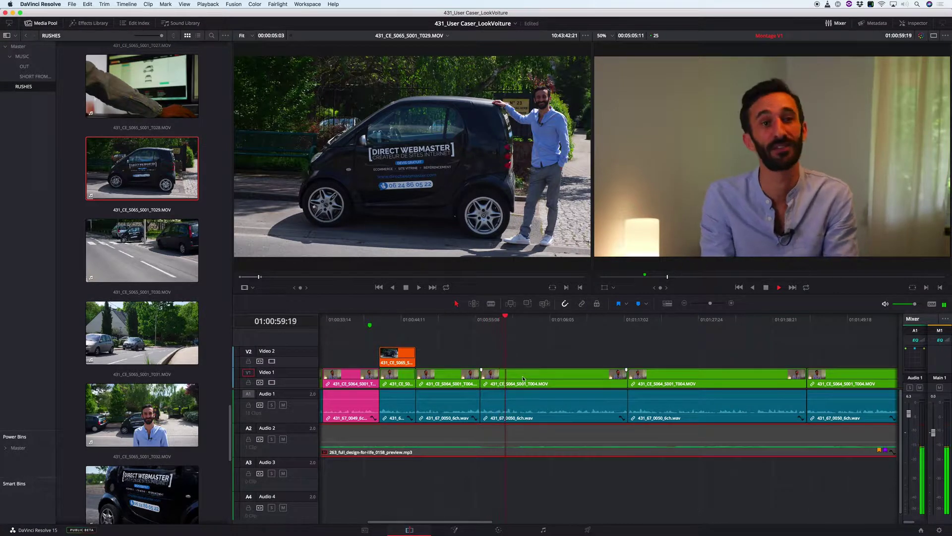
pyautogui.press('space')
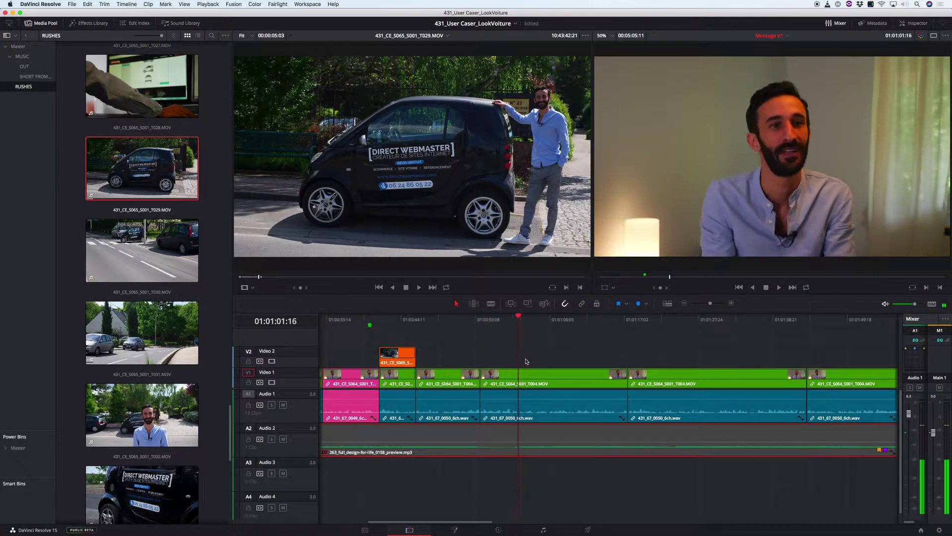
pyautogui.click(587, 320)
pyautogui.press('space')
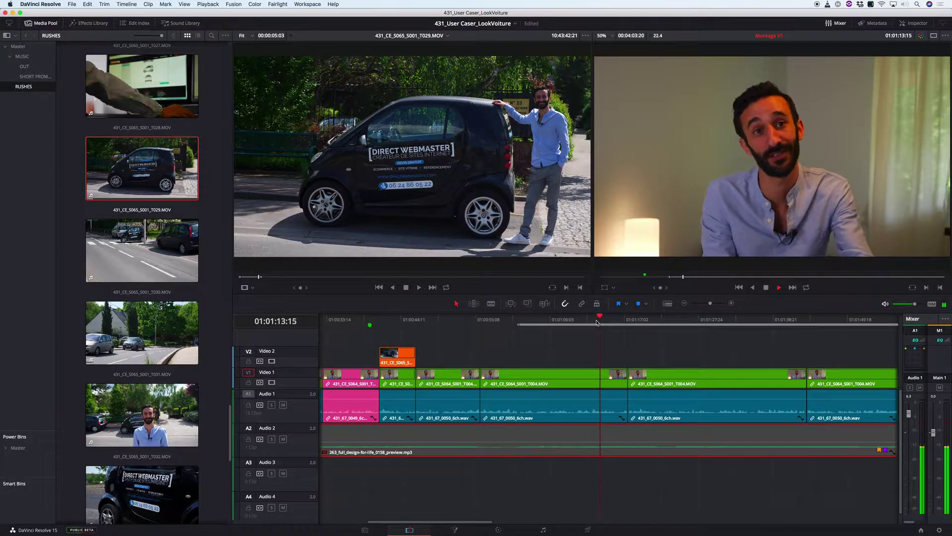
pyautogui.click(592, 321)
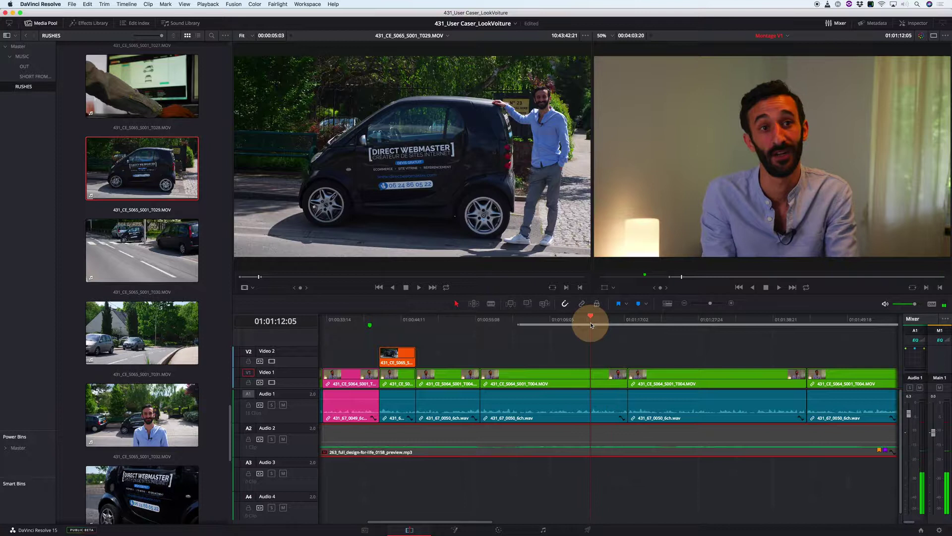
pyautogui.click(644, 504)
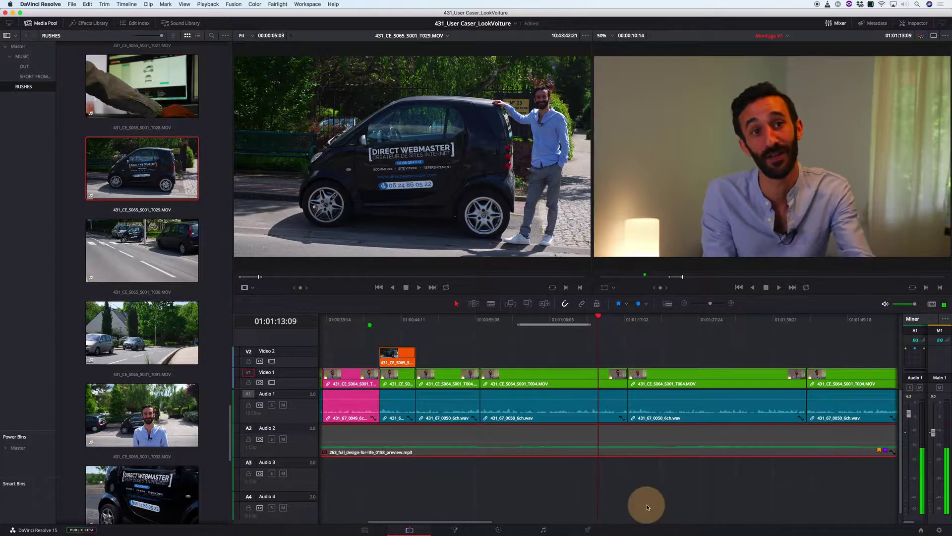
# Replay the end of the marked T004 passage and ripple delete the range from 01:01:01:16 to about 01:01:12:05
pyautogui.click(569, 321)
pyautogui.press('space')
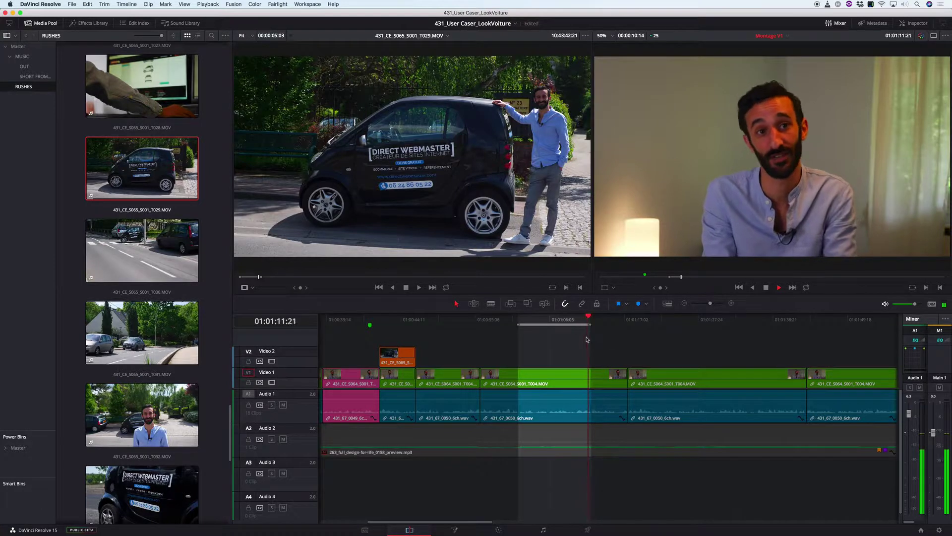
pyautogui.click(549, 323)
pyautogui.press('space')
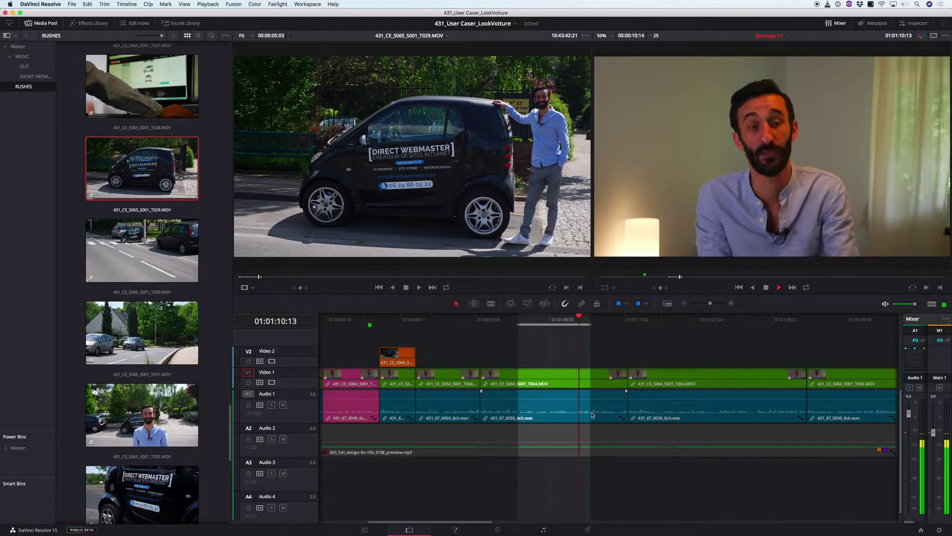
pyautogui.press('space')
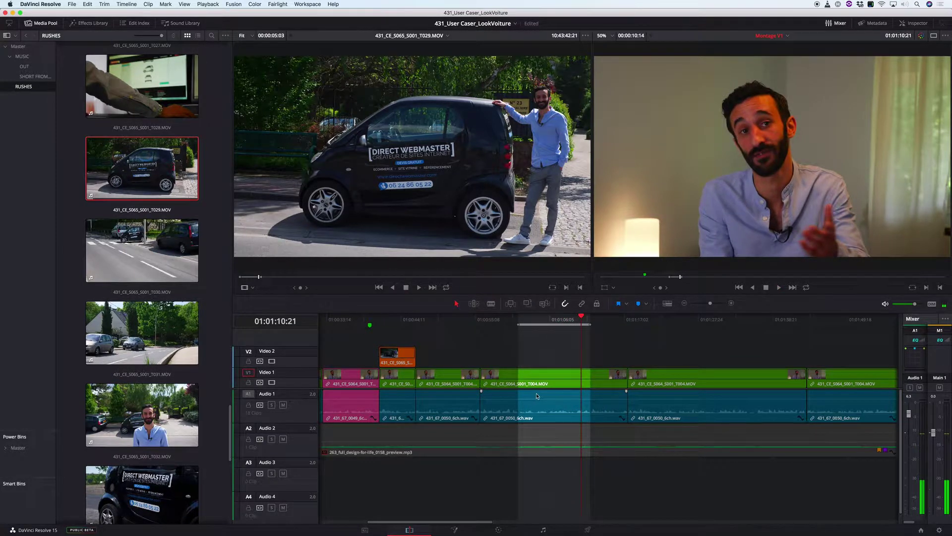
pyautogui.press('BackSpace')
# Play the interview across the new cut at 01:01:01:16, up to about 01:01:07:09, to check the join
pyautogui.click(492, 326)
pyautogui.press('space')
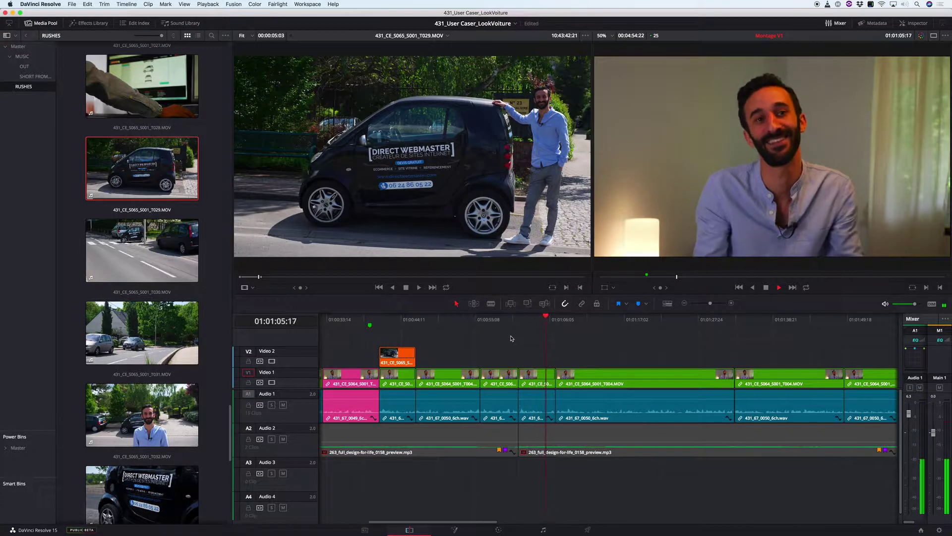
pyautogui.press('space')
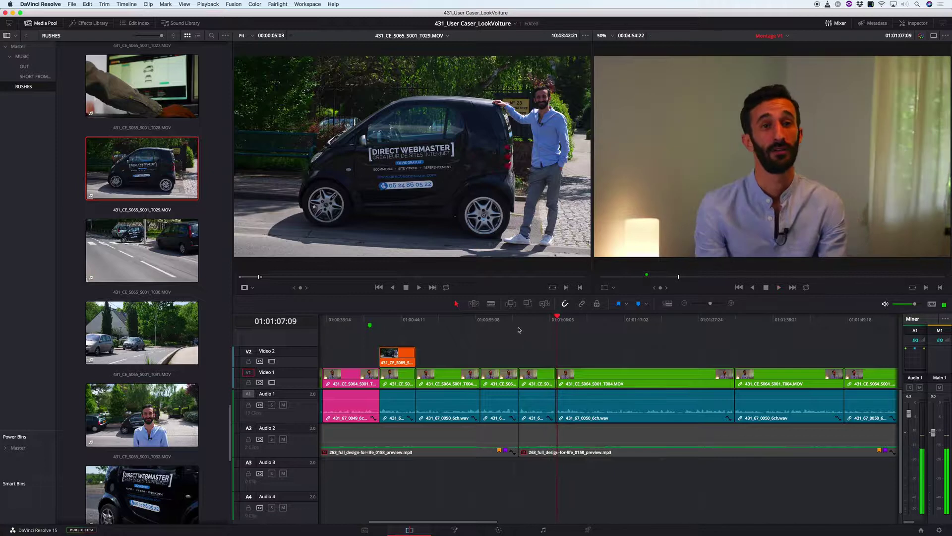
# Try ripple deleting the short T004 interview clip starting at 01:00:56:02 and play across the resulting join
pyautogui.click(499, 323)
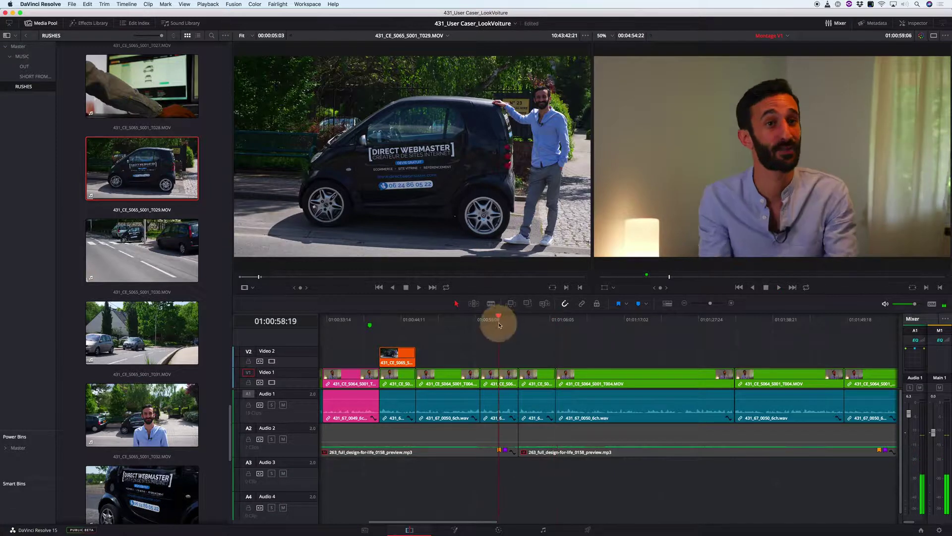
pyautogui.click(511, 376)
pyautogui.press('BackSpace')
pyautogui.click(462, 322)
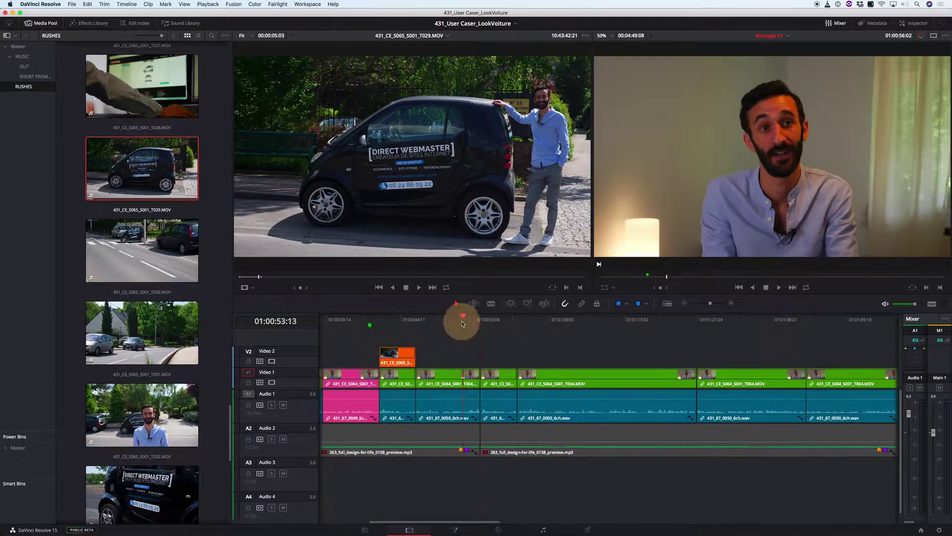
pyautogui.moveTo(462, 322); pyautogui.dragTo(459, 322)
pyautogui.press('space')
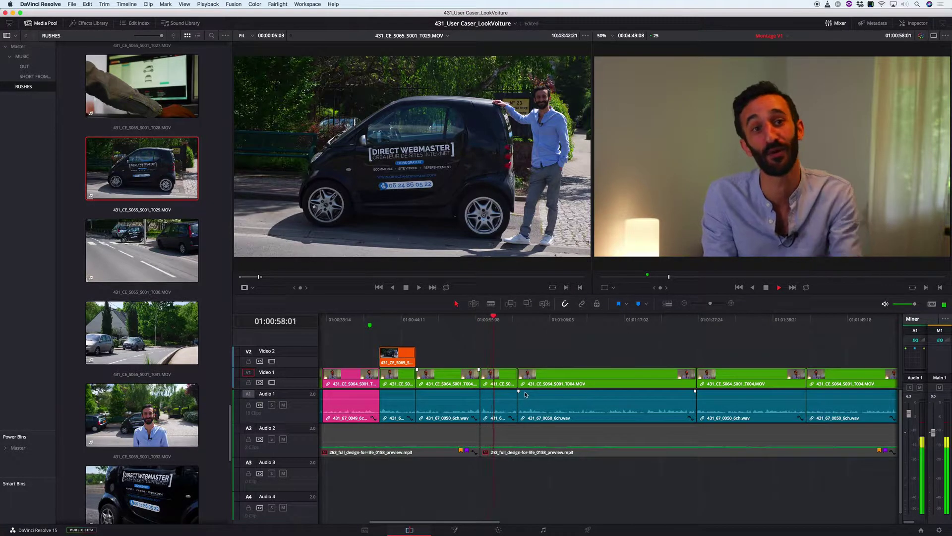
pyautogui.press('space')
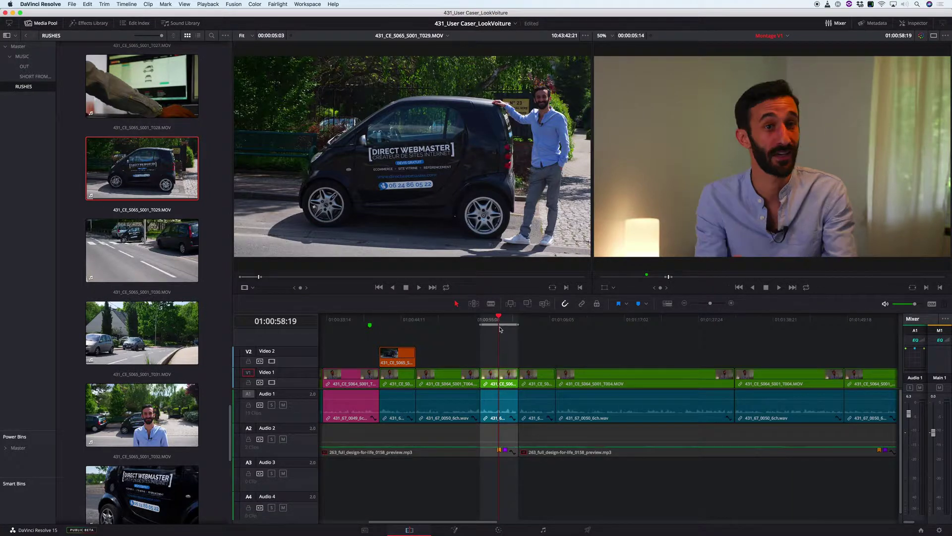
# Replay the marked T004 clip from 01:00:58:19 to its end and ripple delete the marked range starting at 01:00:56:02
pyautogui.press('space')
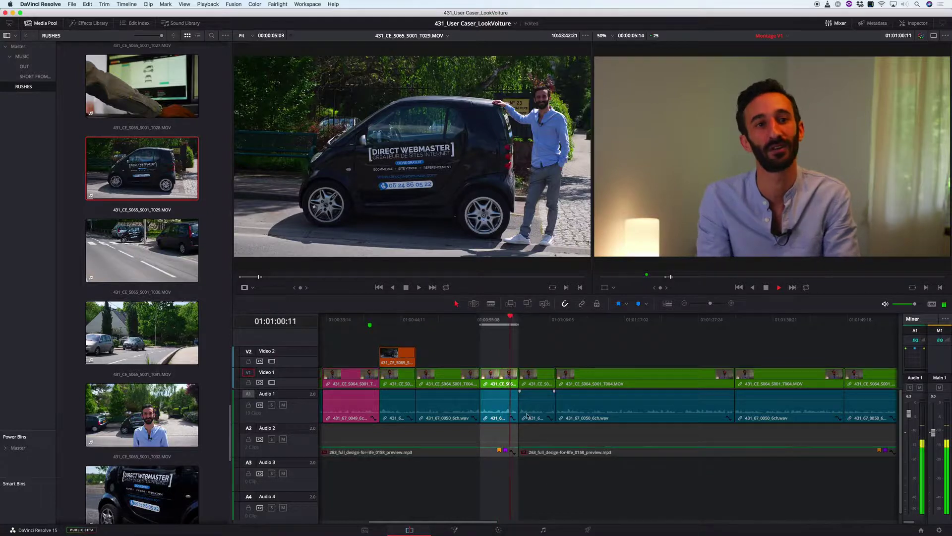
pyautogui.press('space')
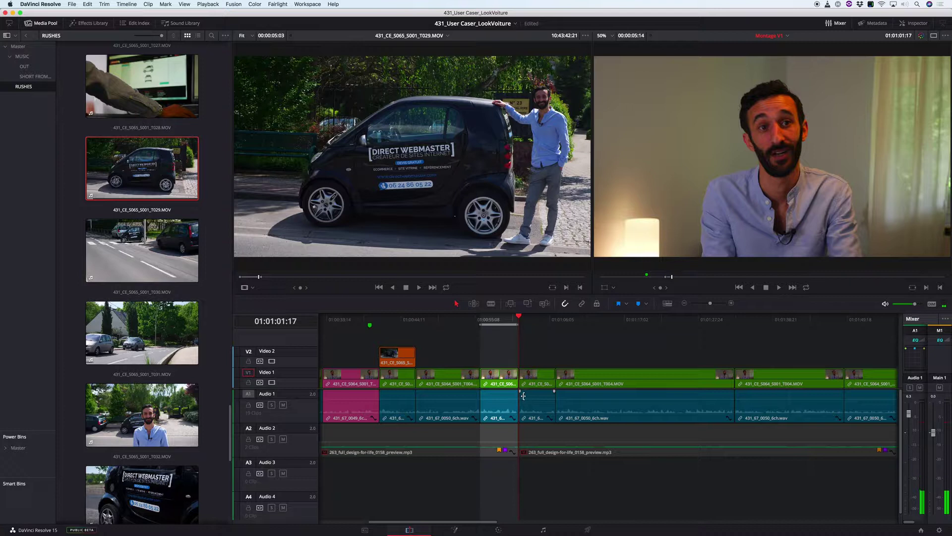
pyautogui.press('BackSpace')
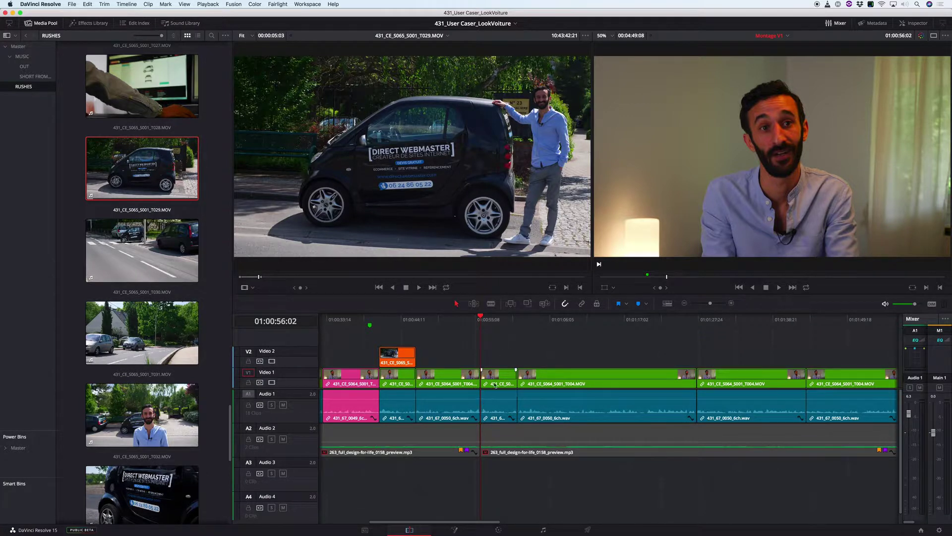
# Play the tightened interview from 01:00:52:14 past 01:01:20:00 to check the cuts and the following answer
pyautogui.click(456, 325)
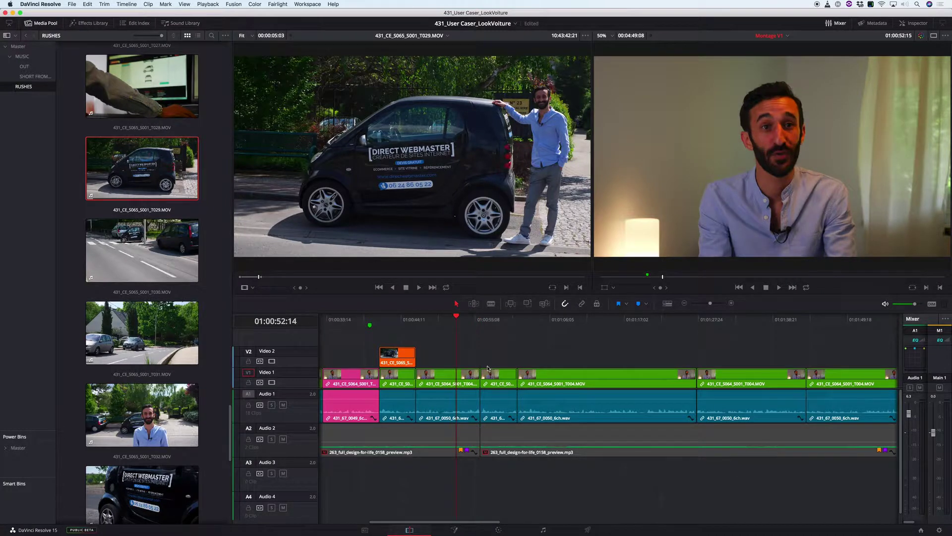
pyautogui.press('space')
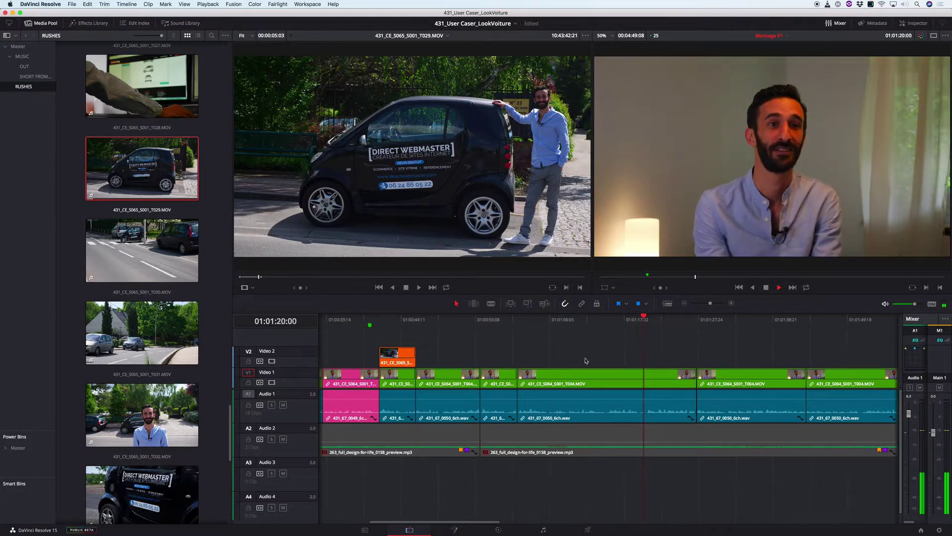
pyautogui.press('space')
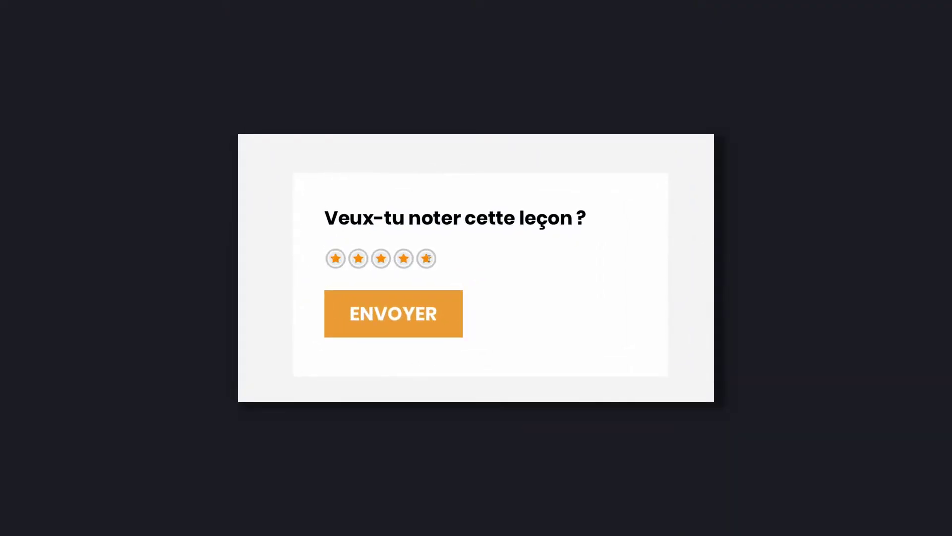
pyautogui.click(410, 314)
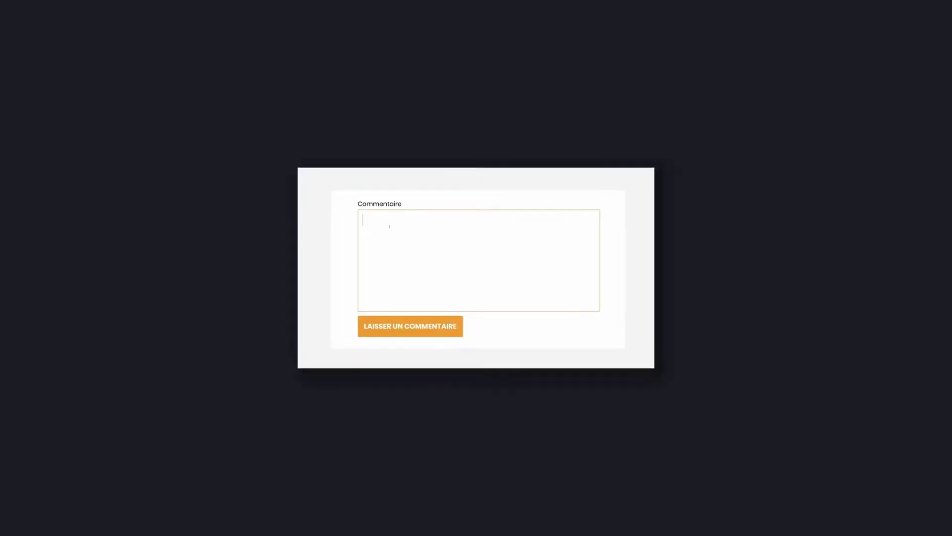
pyautogui.write('Donner ton avis et résumer ce que tu as compris est un super moyen pour retenir les informations importantes.')
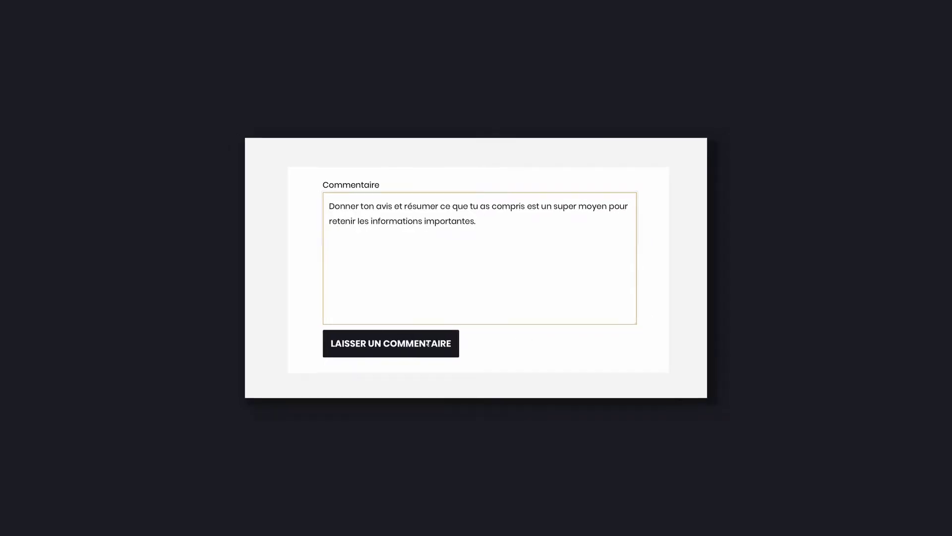